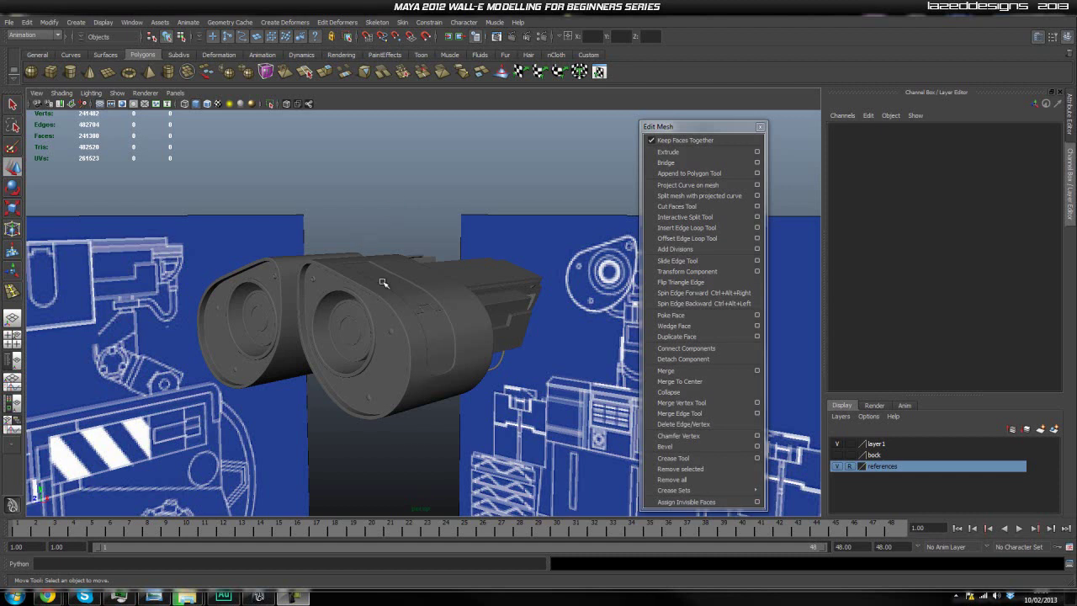
Examine the two back head cables and their connections near the top neck cylinder
left_click_drag(462, 446, 469, 409, "alt")
middle_click_drag(469, 409, 385, 383, "alt")
left_click(342, 346)
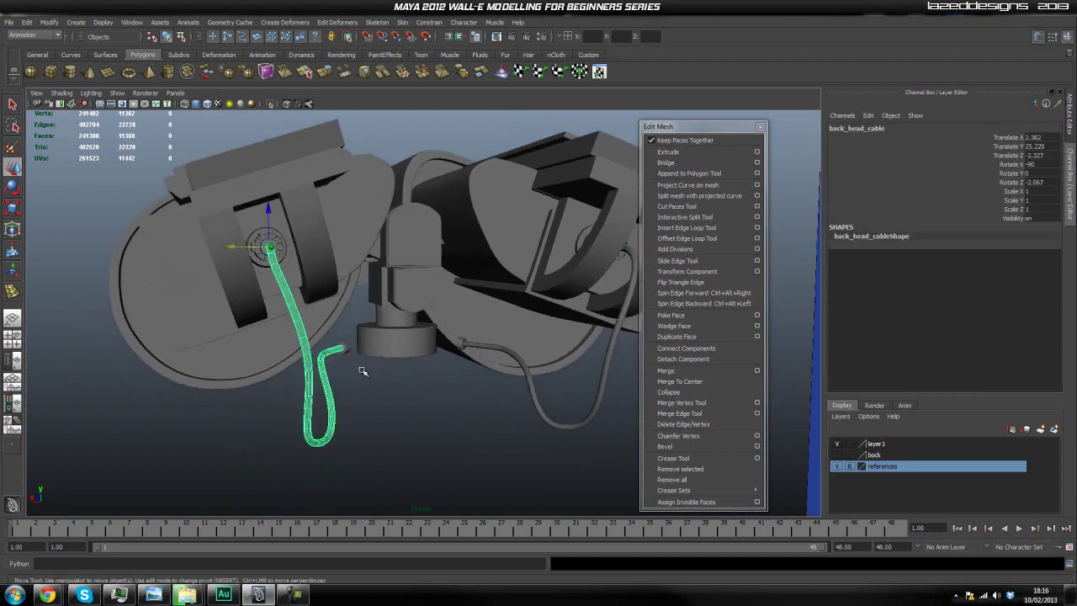
right_click_drag(363, 369, 384, 390, "alt")
left_click(407, 416)
left_click_drag(429, 427, 386, 416, "alt")
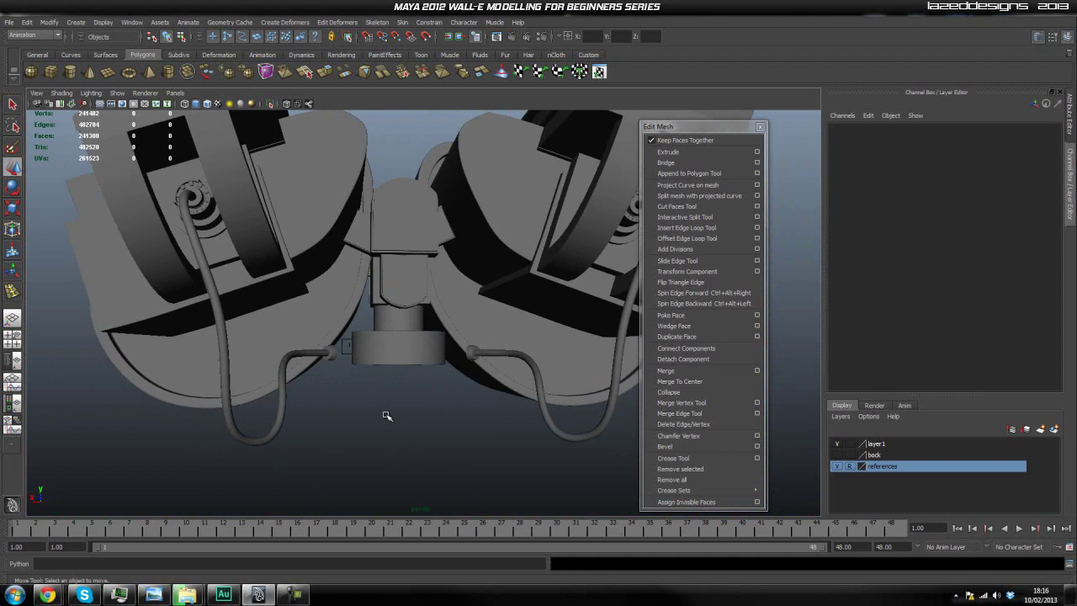
left_click(301, 353)
left_click(363, 407)
left_click(388, 354)
scroll(372, 378, "up", 2)
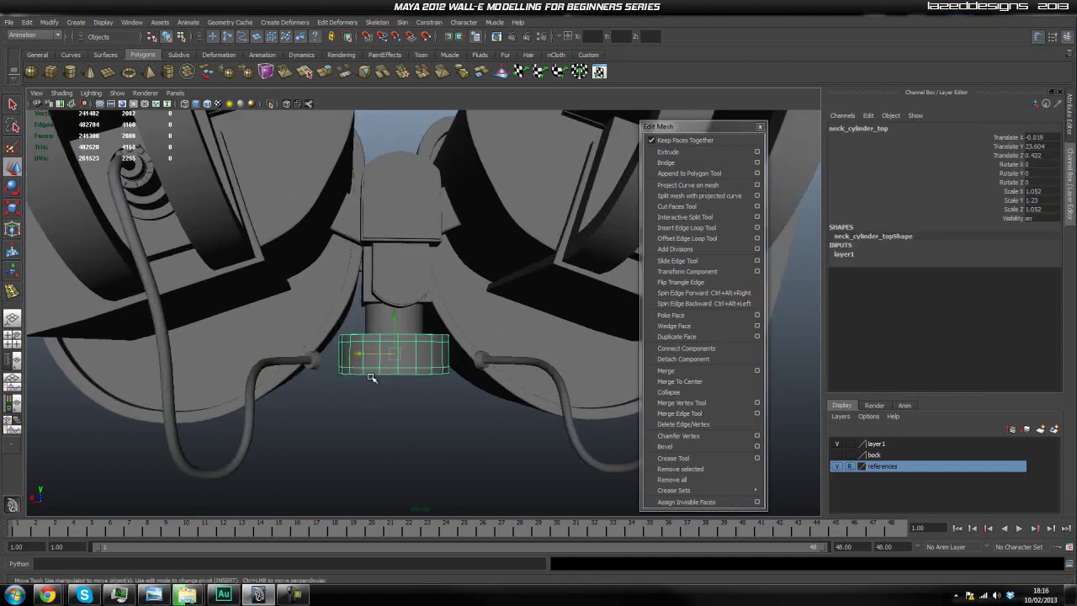
scroll(381, 406, "down", 2)
left_click(376, 419)
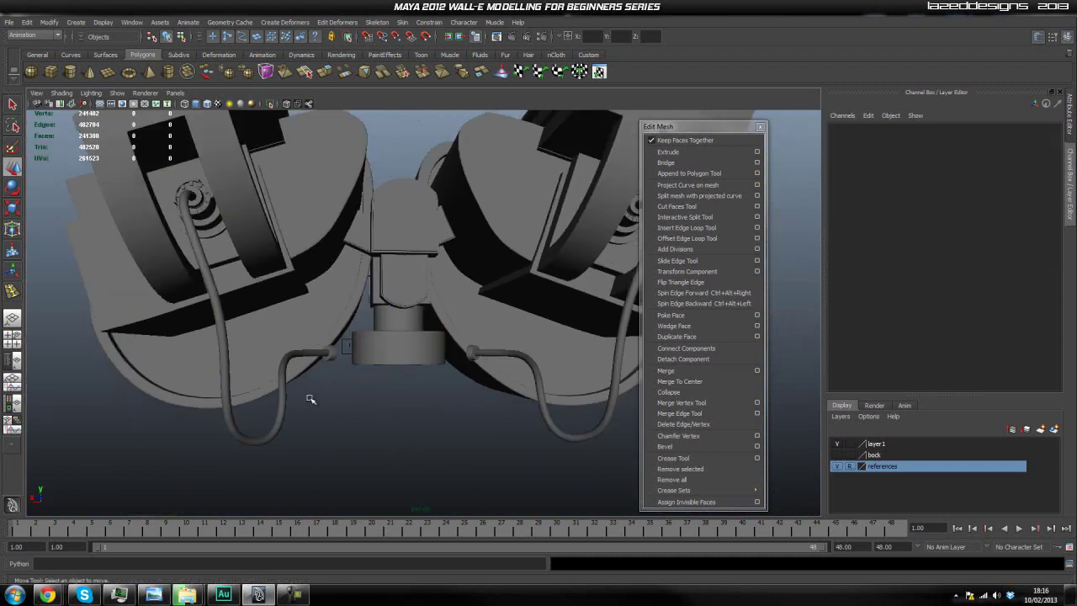
scroll(311, 398, "up", 2)
left_click_drag(311, 397, 332, 375, "alt")
left_click(289, 371)
scroll(331, 375, "up", 4)
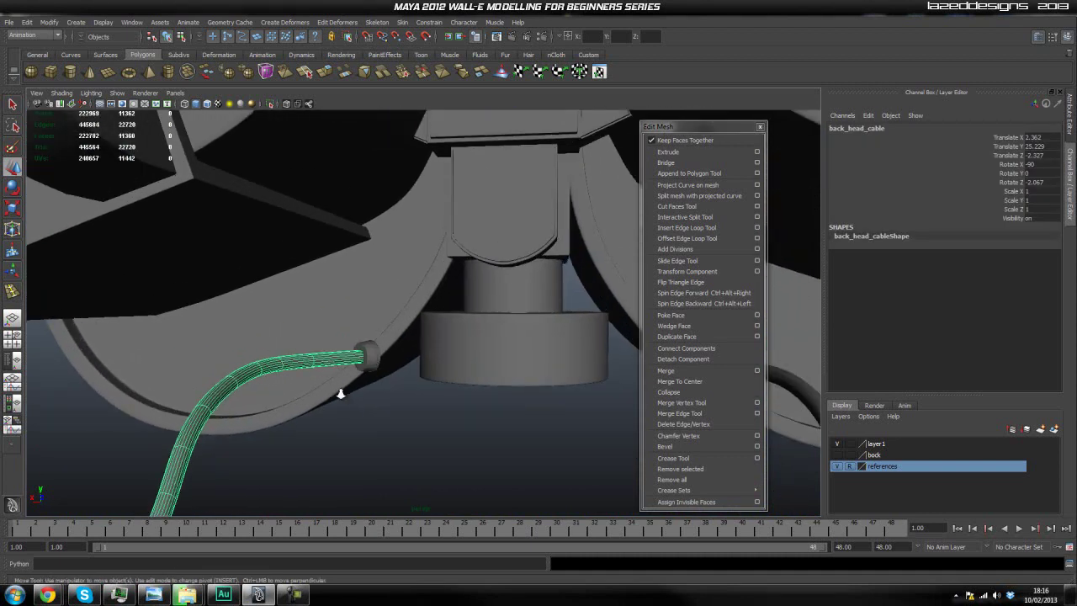
scroll(345, 397, "down", 3)
left_click(398, 419)
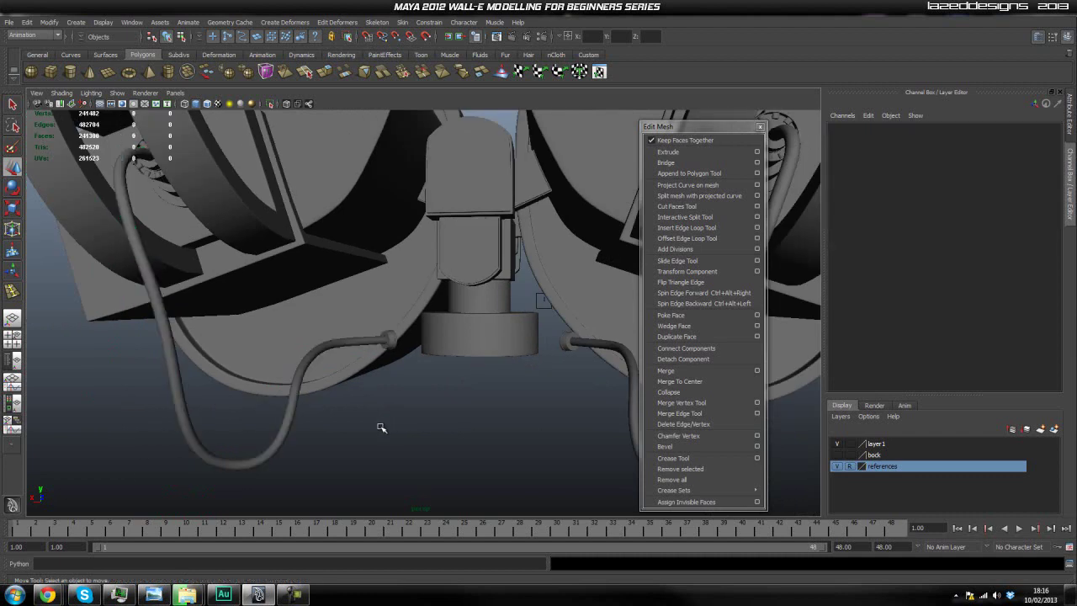
Delete the left back head cable mesh while keeping its guide curve
left_click(290, 399)
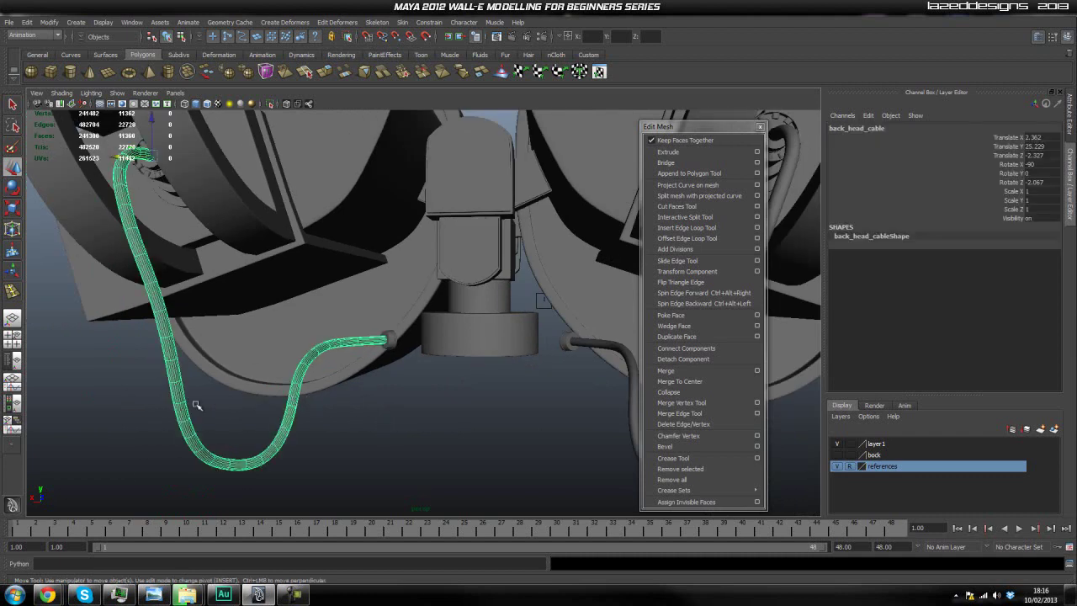
key("Delete")
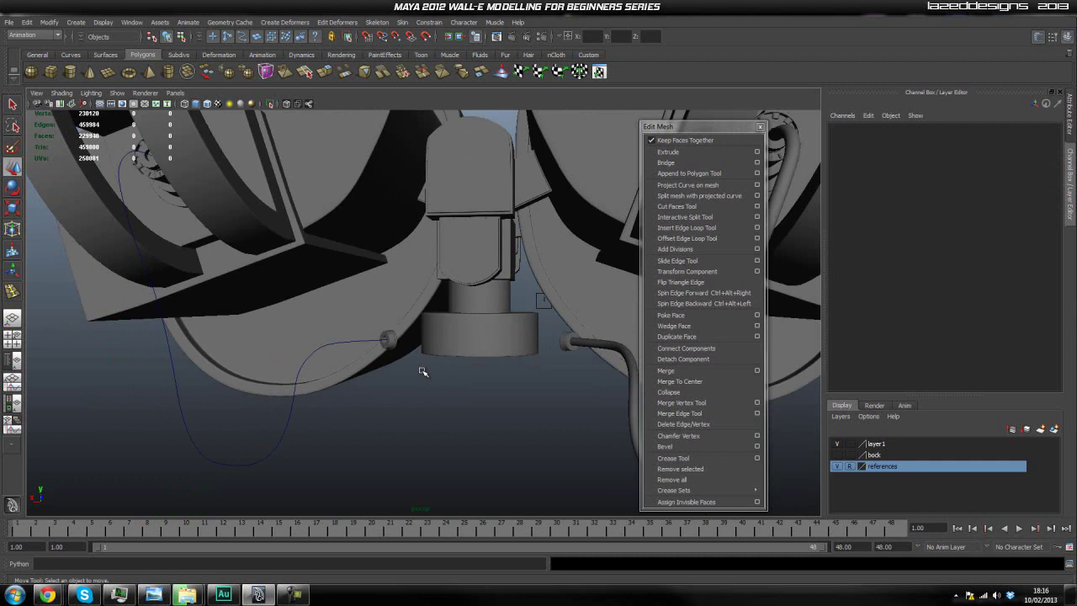
left_click(345, 350)
left_click(350, 343)
left_click(462, 430)
Delete the right back head cable mesh on the other side of the neck
left_click_drag(462, 430, 387, 411, "alt")
middle_click_drag(387, 411, 323, 416, "alt")
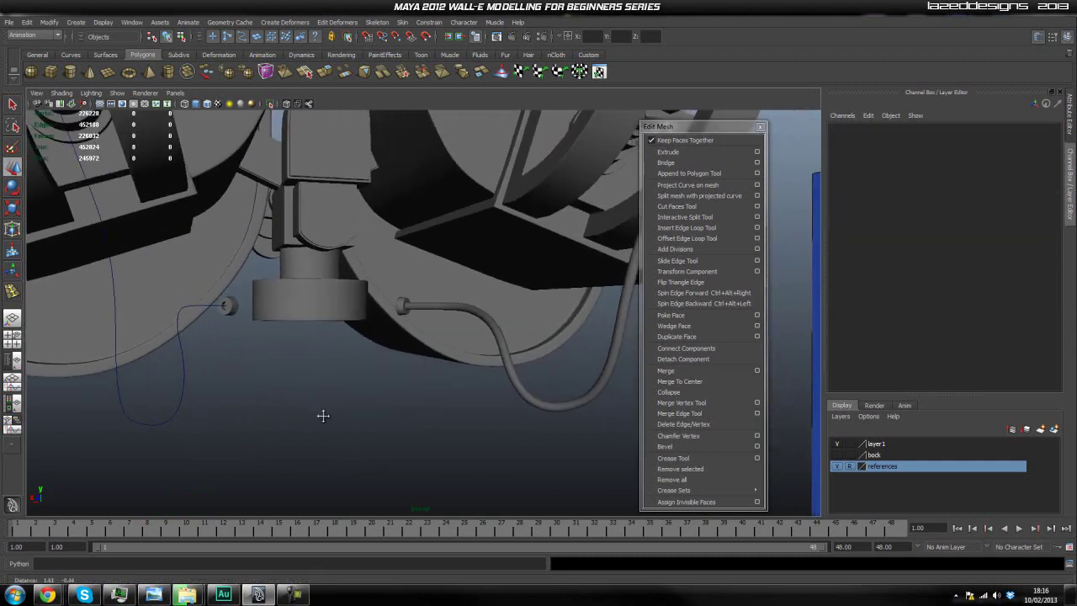
left_click_drag(323, 415, 352, 415, "alt")
left_click(447, 409)
left_click_drag(514, 381, 525, 385, "alt")
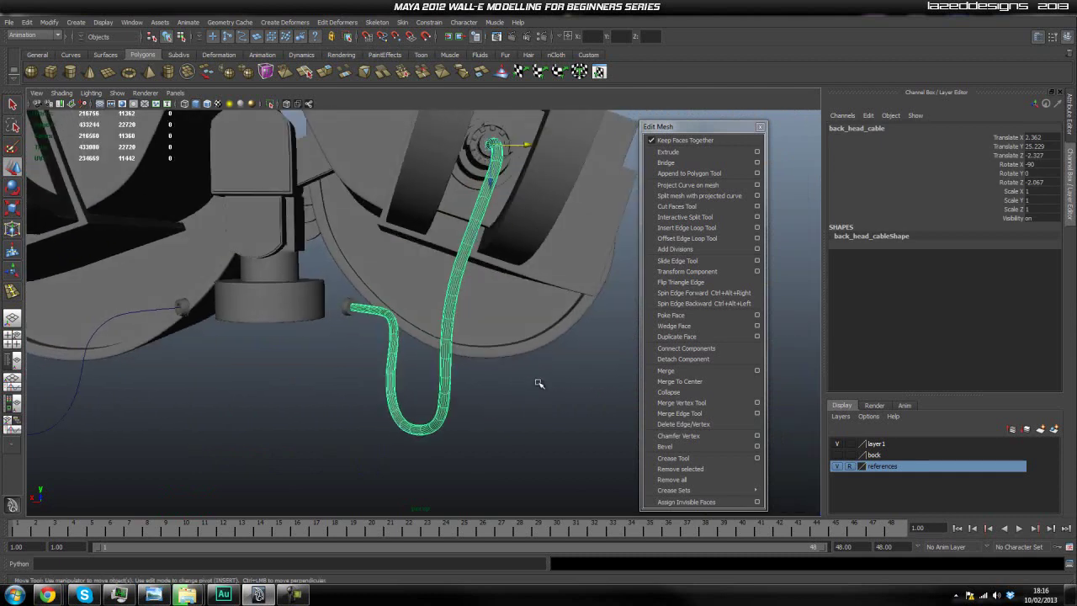
key("Delete")
Delete the right cable's guide curve together with its small round connector beside the neck
left_click_drag(314, 388, 371, 379, "alt")
left_click(473, 365)
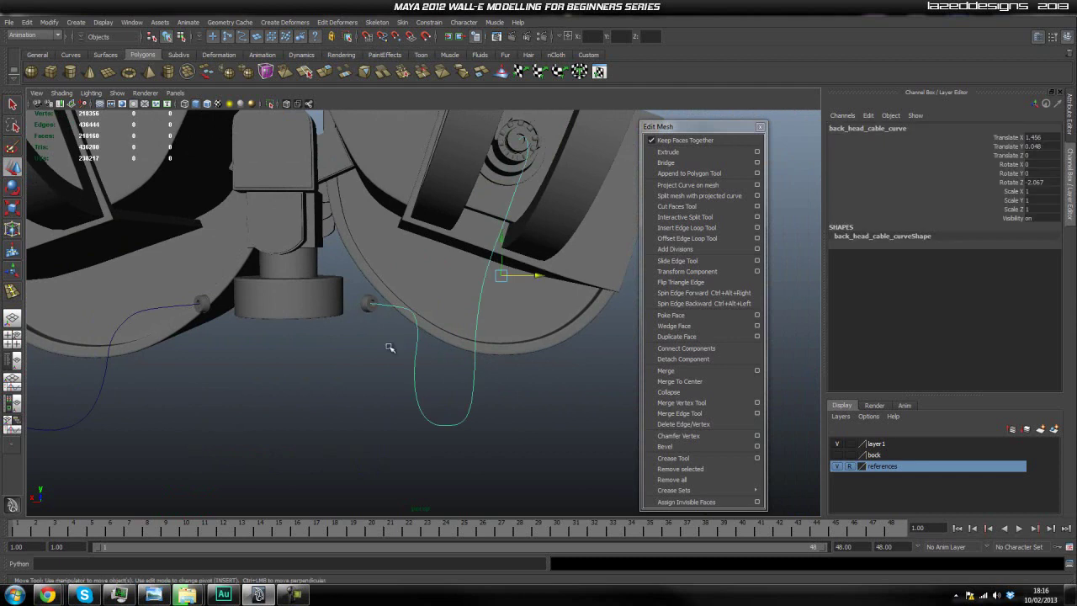
left_click(364, 309, "shift")
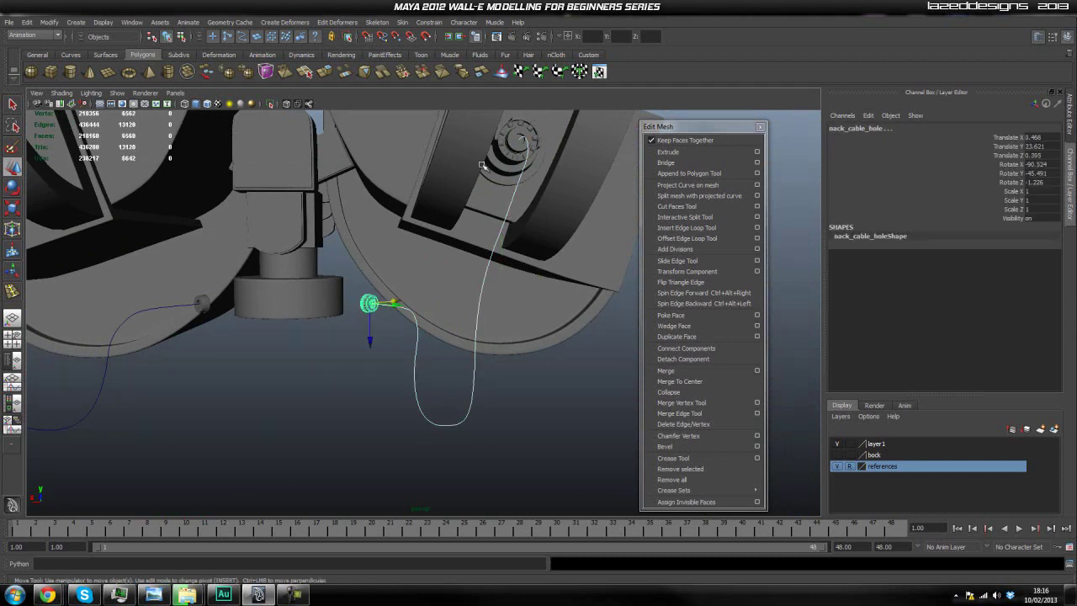
left_click(448, 221)
left_click_drag(448, 220, 495, 292, "alt")
Move the remaining left cable connector onto the side of the top neck cylinder
scroll(495, 291, "up", 6)
middle_click_drag(442, 287, 368, 345, "alt")
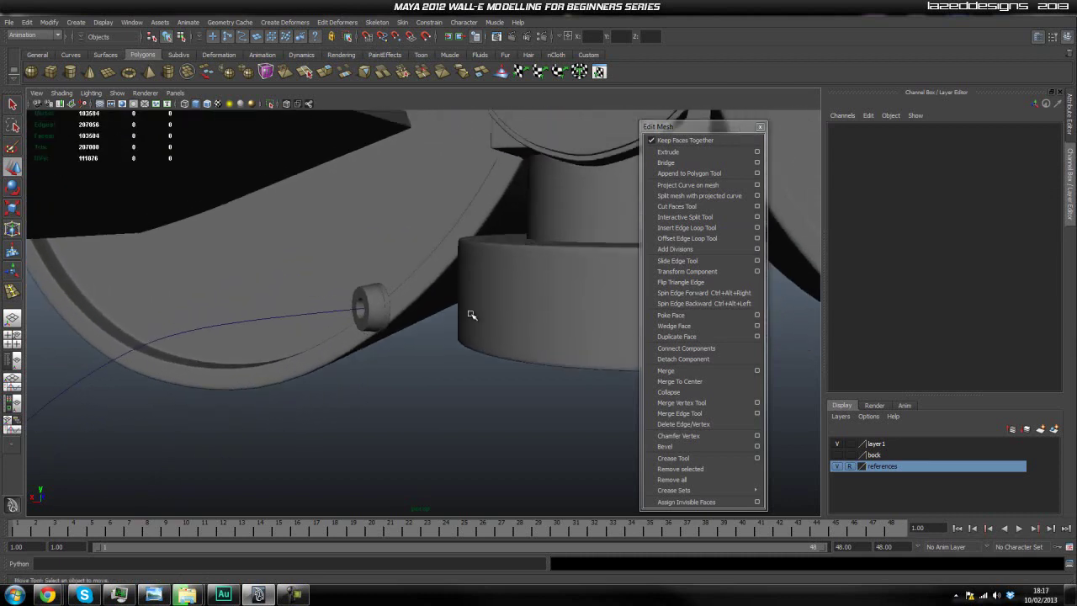
middle_click_drag(470, 312, 439, 332, "alt")
mouse_move(438, 332)
left_mouse_down("alt")
mouse_move(398, 325)
mouse_move(458, 332)
left_mouse_up("alt")
left_click(360, 329)
scroll(400, 334, "up", 2)
scroll(402, 330, "up", 2)
middle_click_drag(351, 330, 361, 353, "alt")
left_click_drag(186, 364, 315, 352)
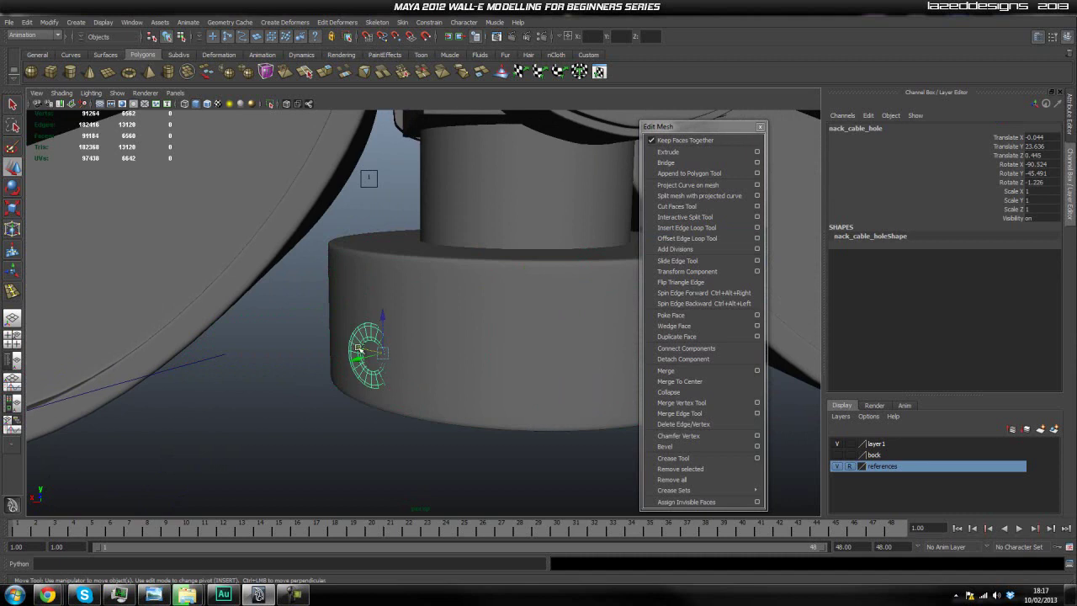
left_click_drag(359, 361, 340, 378)
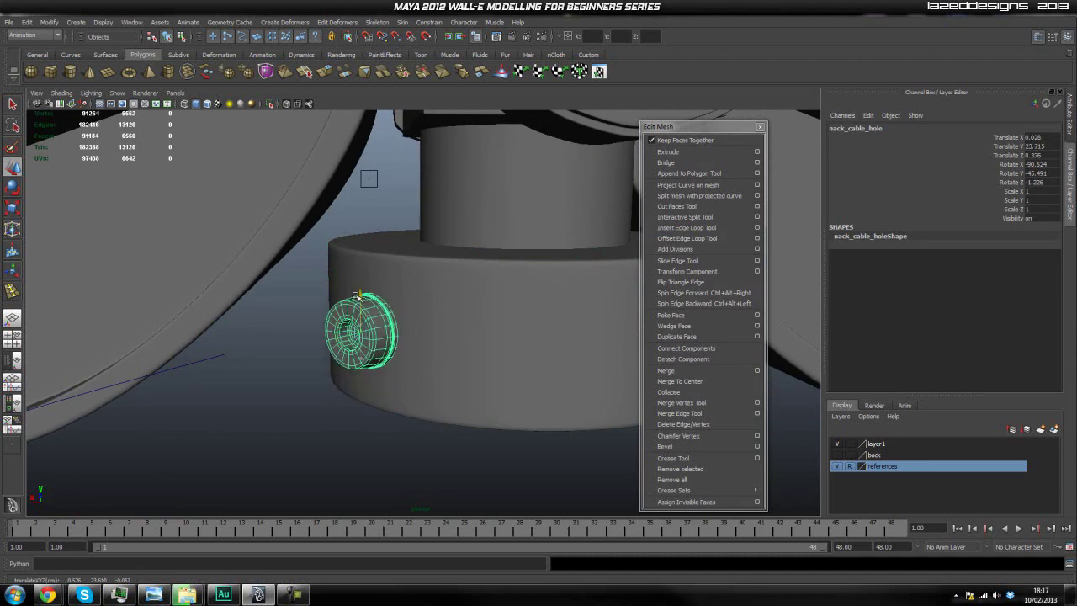
Fine-tune the connector's position and rotation so it sits flush against the neck cylinder's curved side
left_click(298, 423)
scroll(307, 414, "up", 1)
left_click_drag(308, 411, 403, 375, "alt")
left_click(389, 381)
key("e")
key("w")
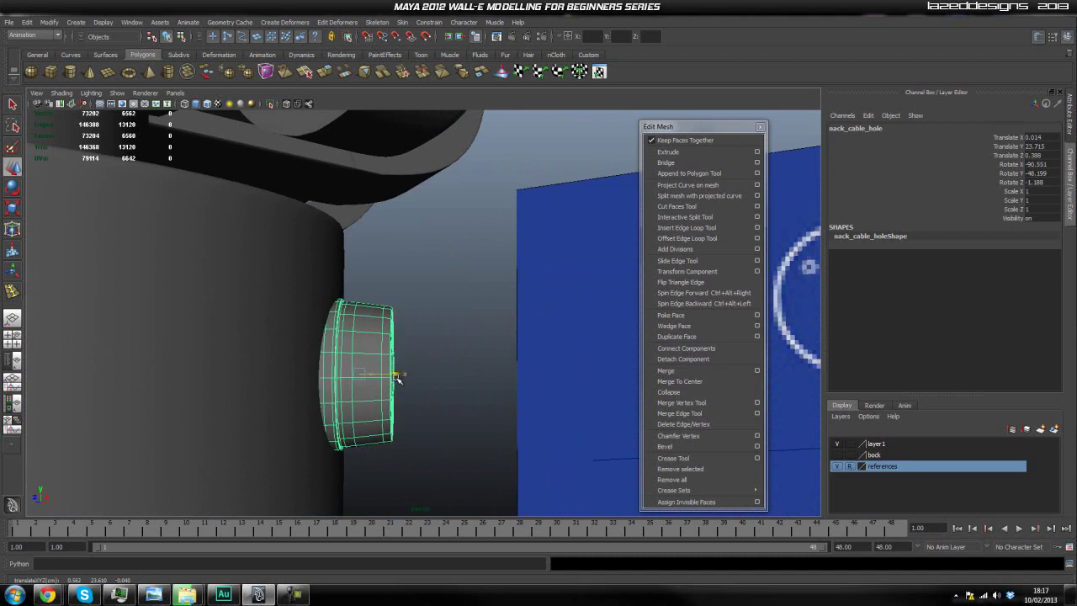
left_click_drag(427, 364, 364, 357, "alt")
key("e")
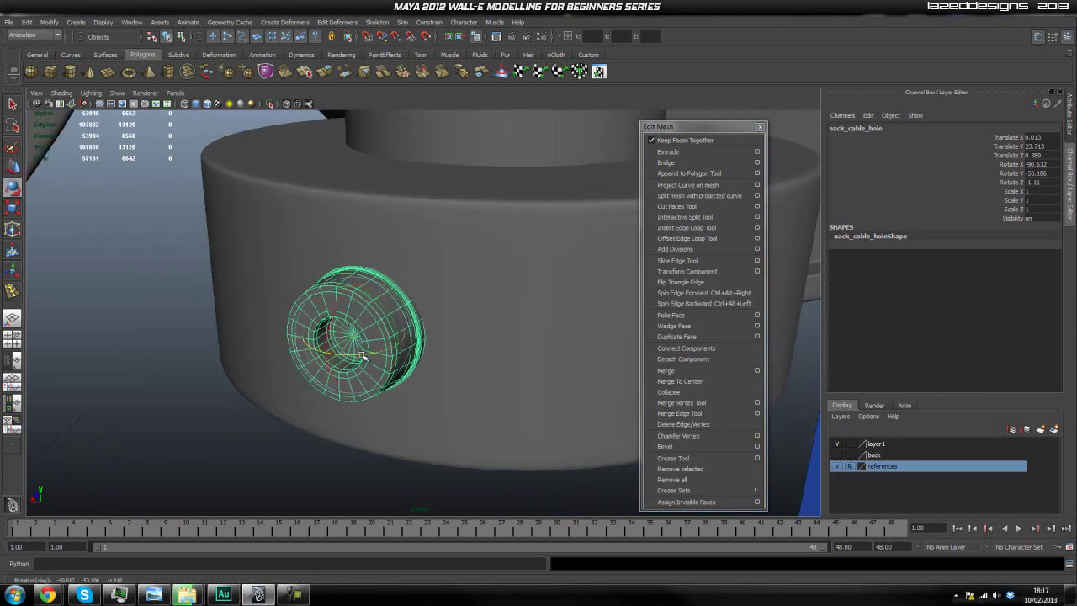
left_click(290, 441)
left_click_drag(260, 397, 330, 416, "alt")
left_click(331, 416)
left_click_drag(454, 363, 414, 354, "alt")
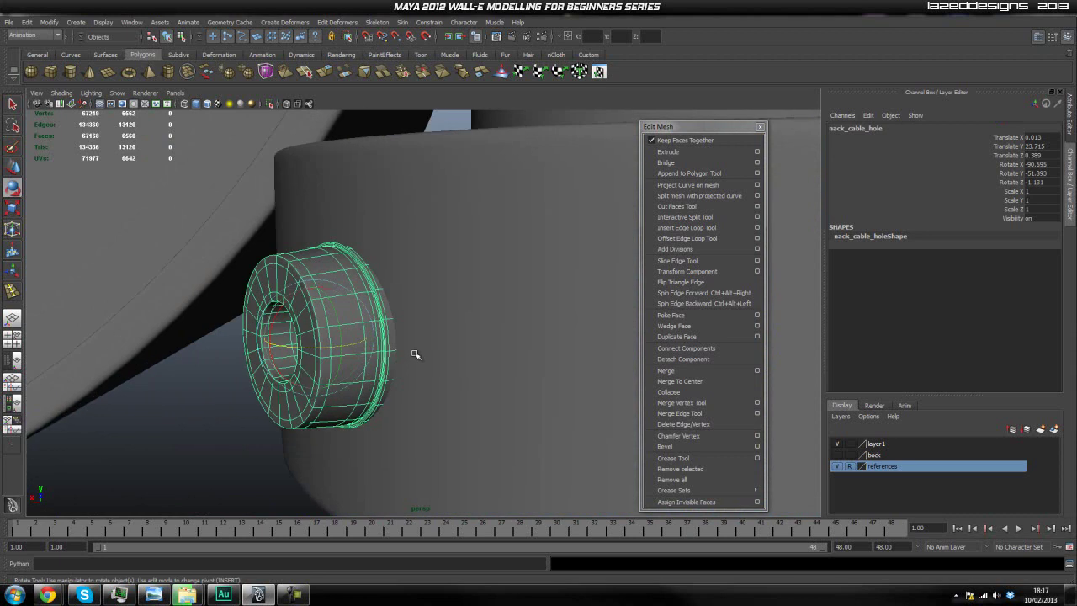
Move the vertices on one side of the connector's back edge to fit the neck cylinder's surface
right_click(377, 345)
left_click(357, 346)
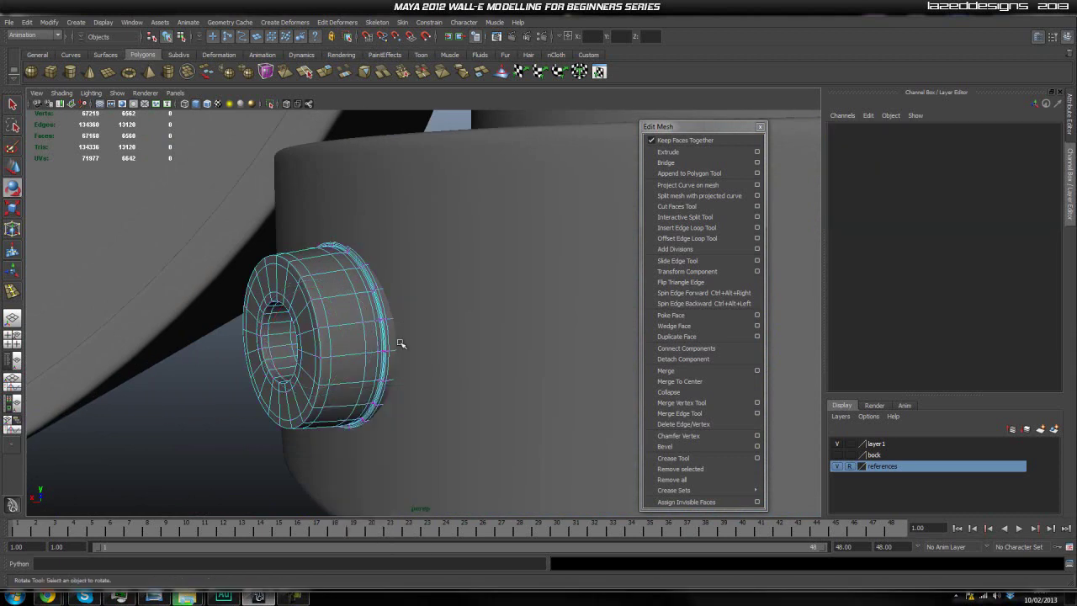
left_click_drag(389, 423, 391, 424)
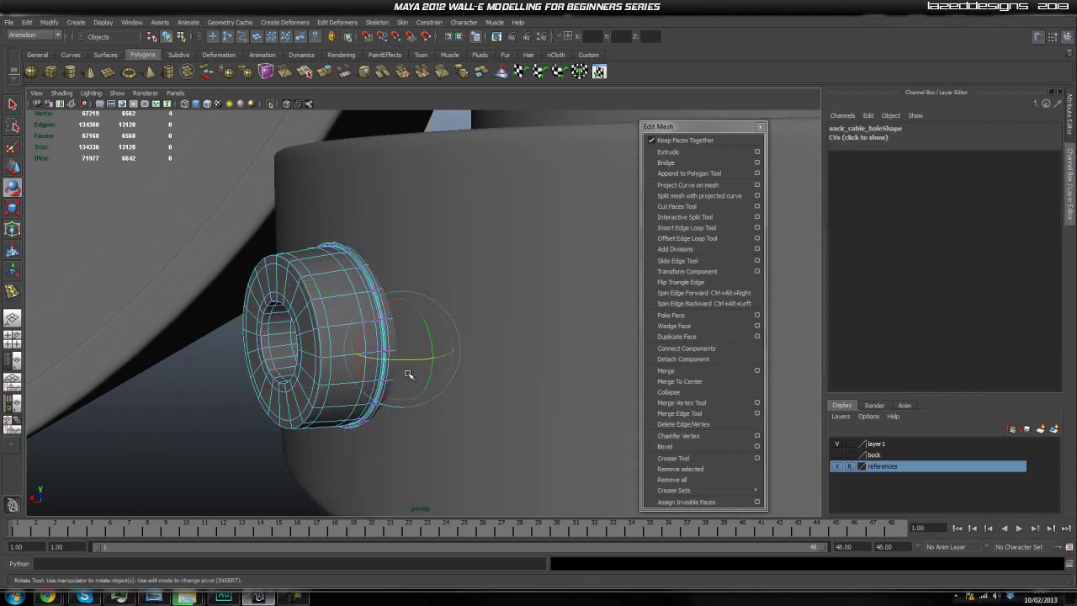
key("w")
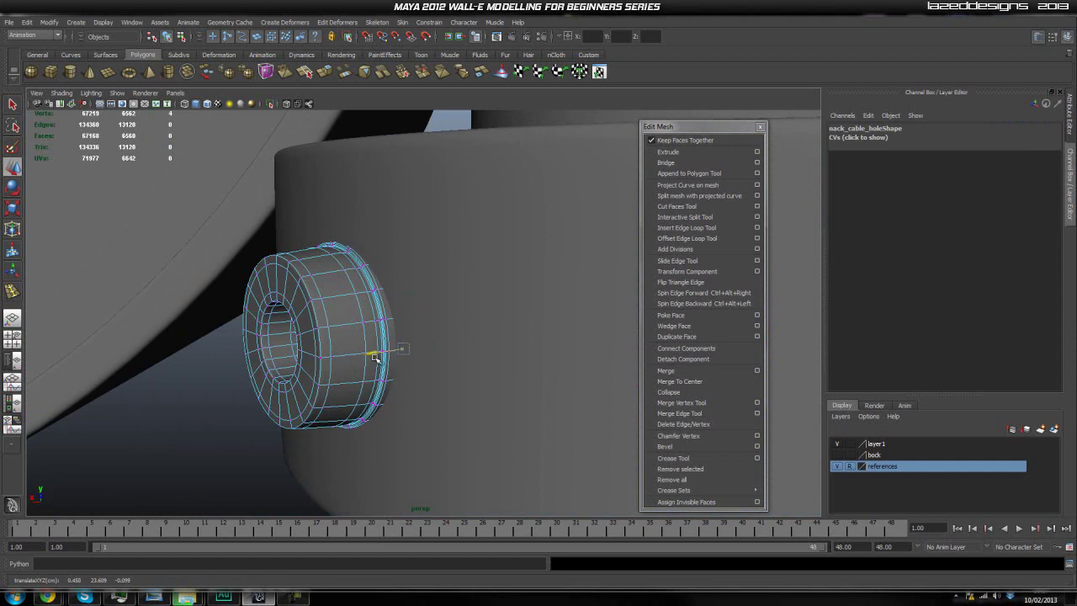
left_click(228, 368)
Adjust the back-edge vertices on the connector's opposite side against the cylinder and return the connector to object mode
left_click_drag(228, 367, 413, 356, "alt")
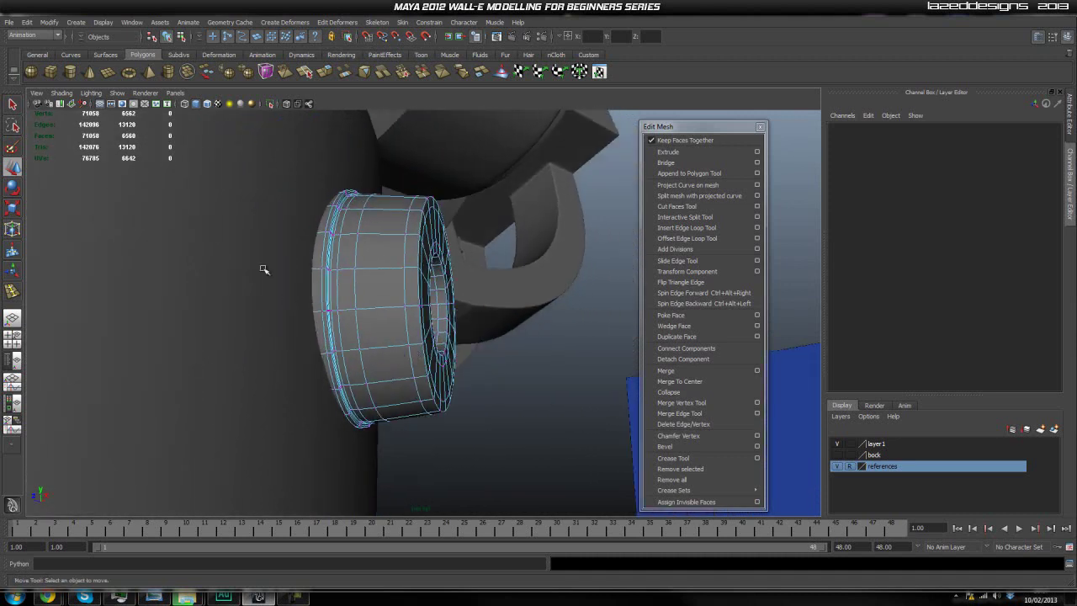
left_click_drag(304, 343, 304, 345)
left_click_drag(308, 287, 343, 270)
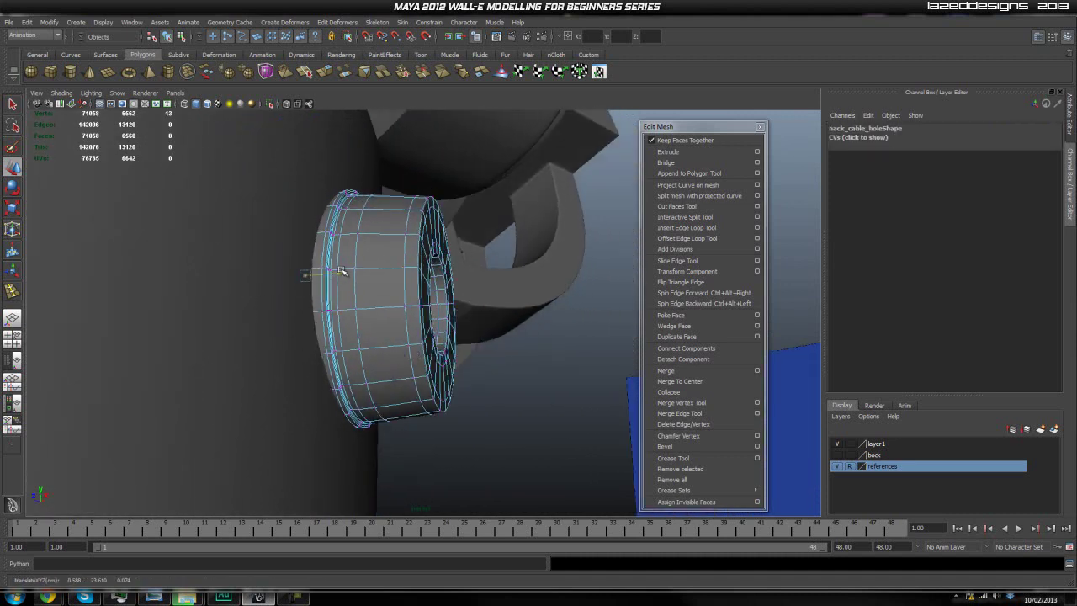
left_click(505, 388)
left_click_drag(509, 377, 326, 385, "alt")
right_click_drag(341, 339, 370, 329)
left_click(297, 448)
left_click_drag(298, 450, 430, 400, "alt")
Snap the left cable curve's neck-side end control vertex to the centre vertex inside the connector
scroll(354, 380, "up", 6)
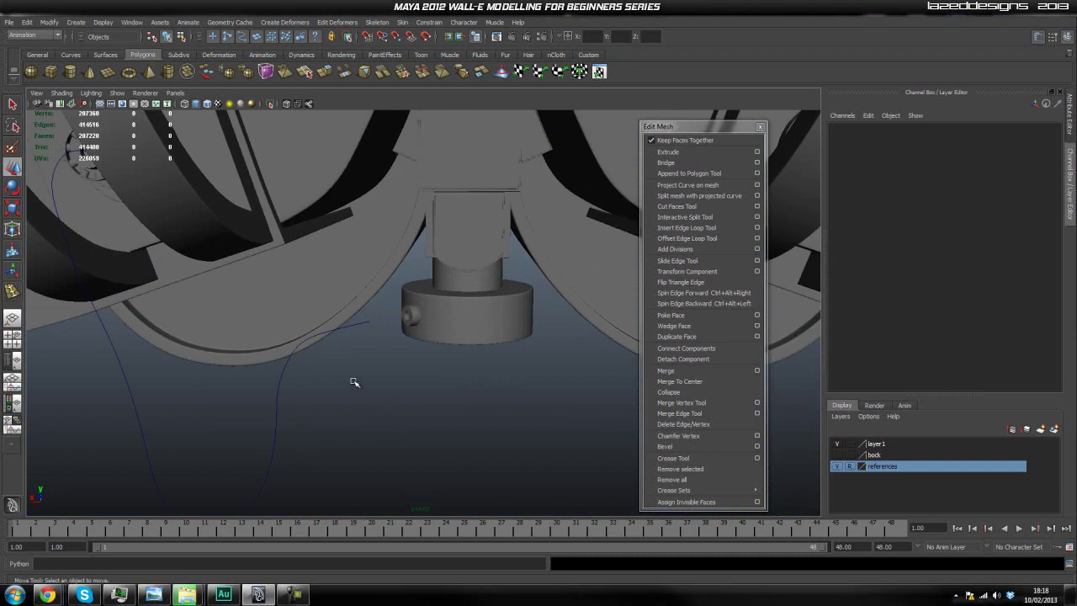
scroll(316, 379, "up", 5)
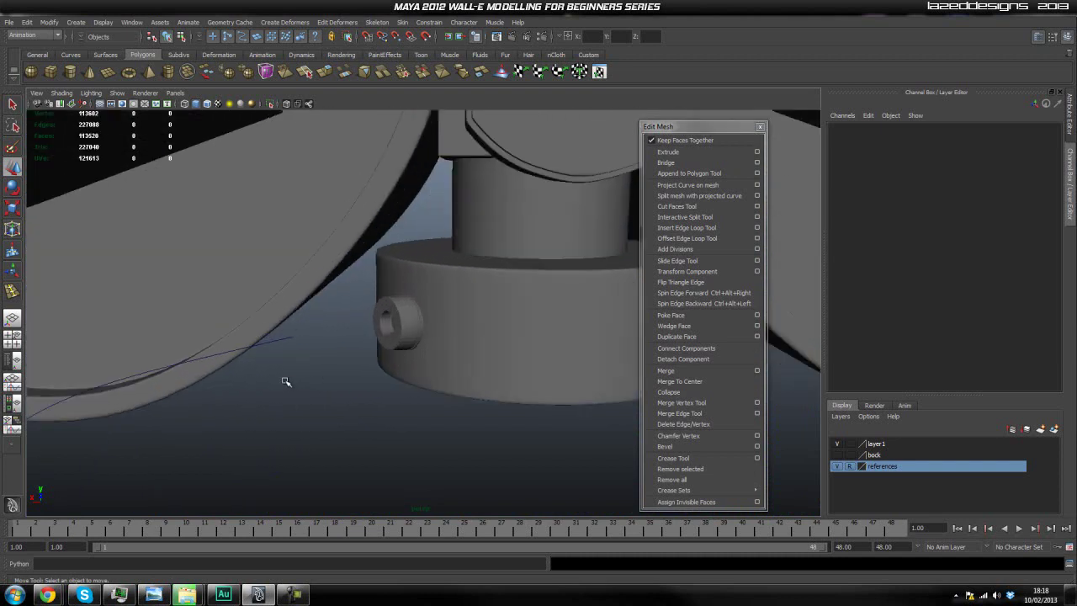
scroll(267, 373, "up", 2)
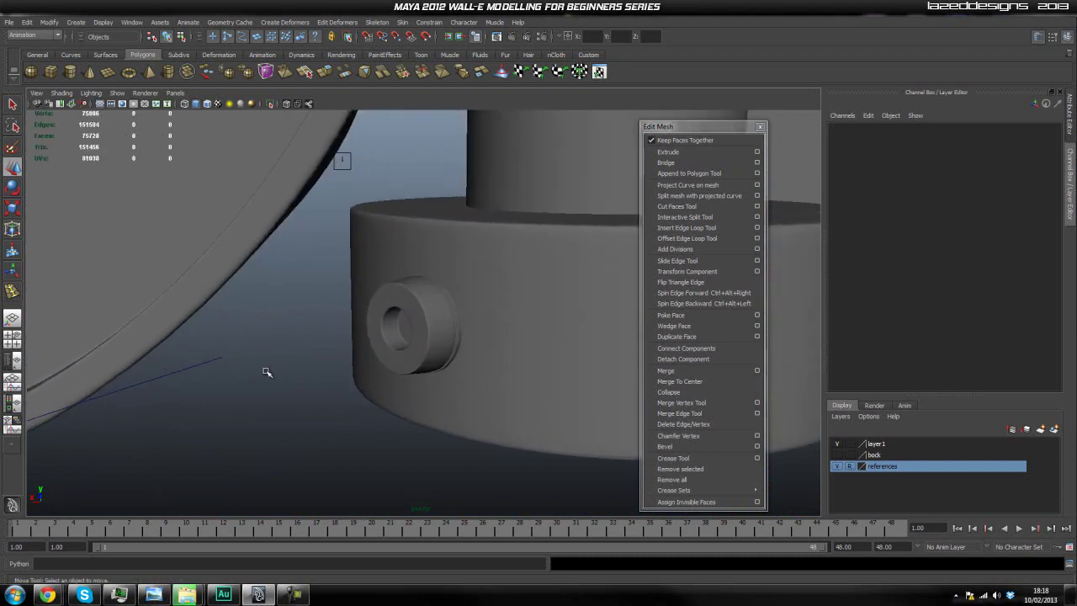
left_click(199, 364)
right_click_drag(194, 365, 217, 378)
scroll(235, 369, "up", 4)
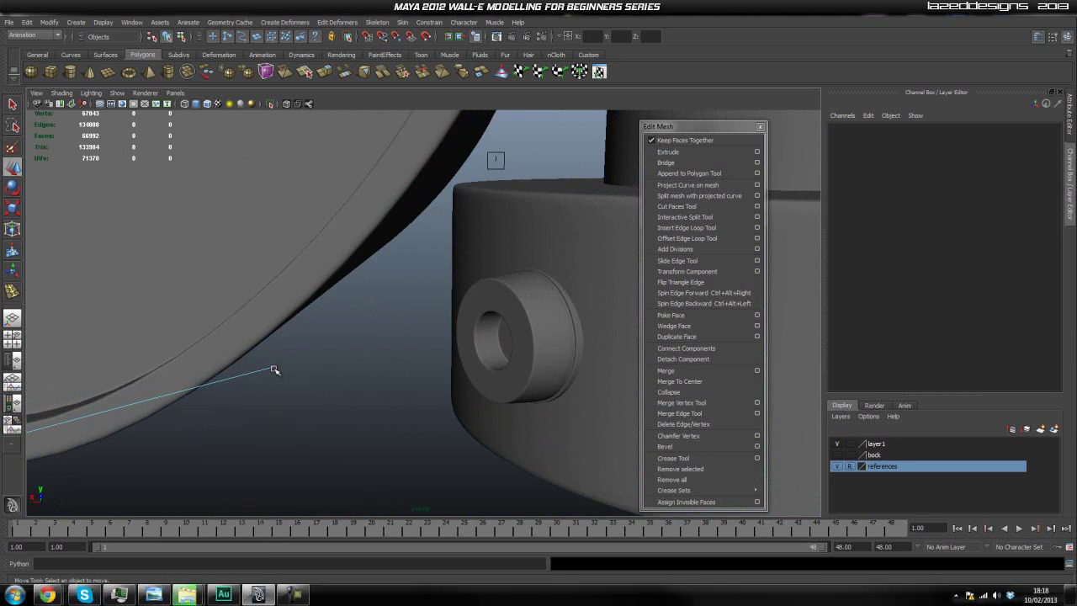
left_click_drag(267, 385, 312, 383)
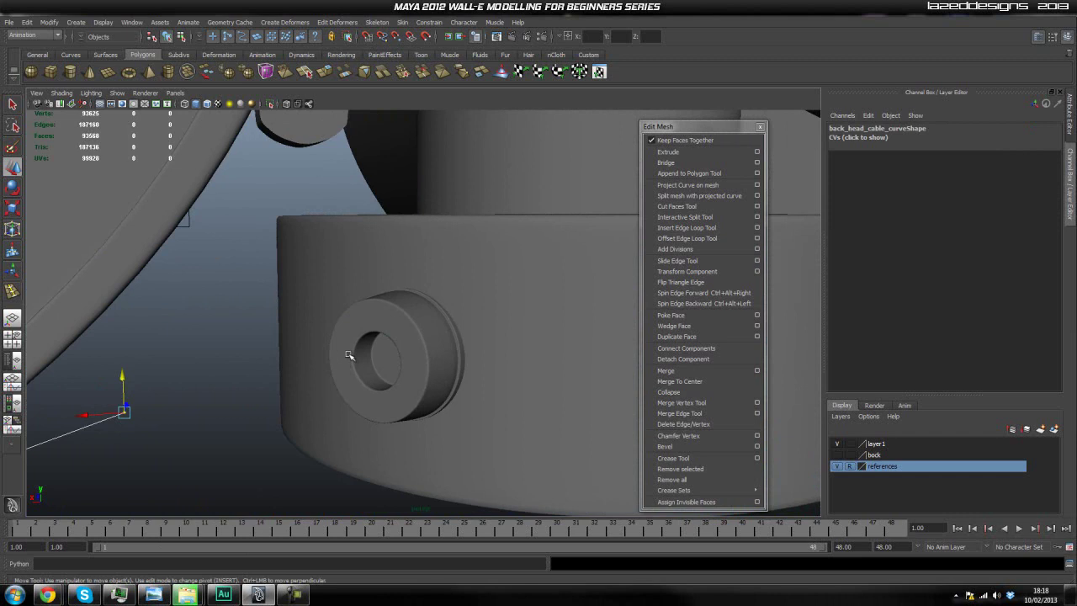
left_click(349, 356)
right_click(377, 356)
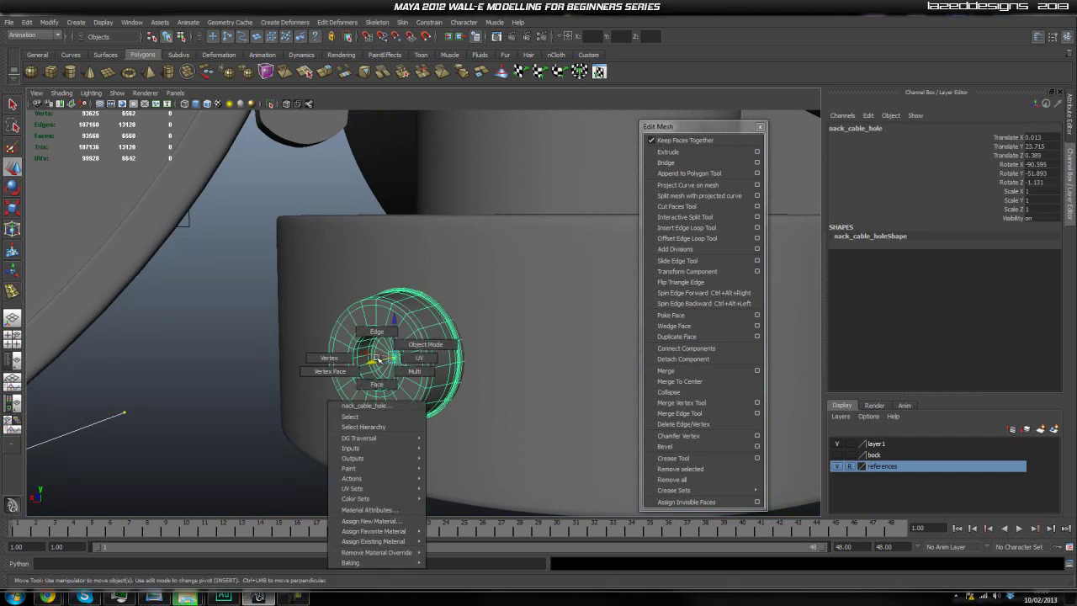
left_click(345, 357)
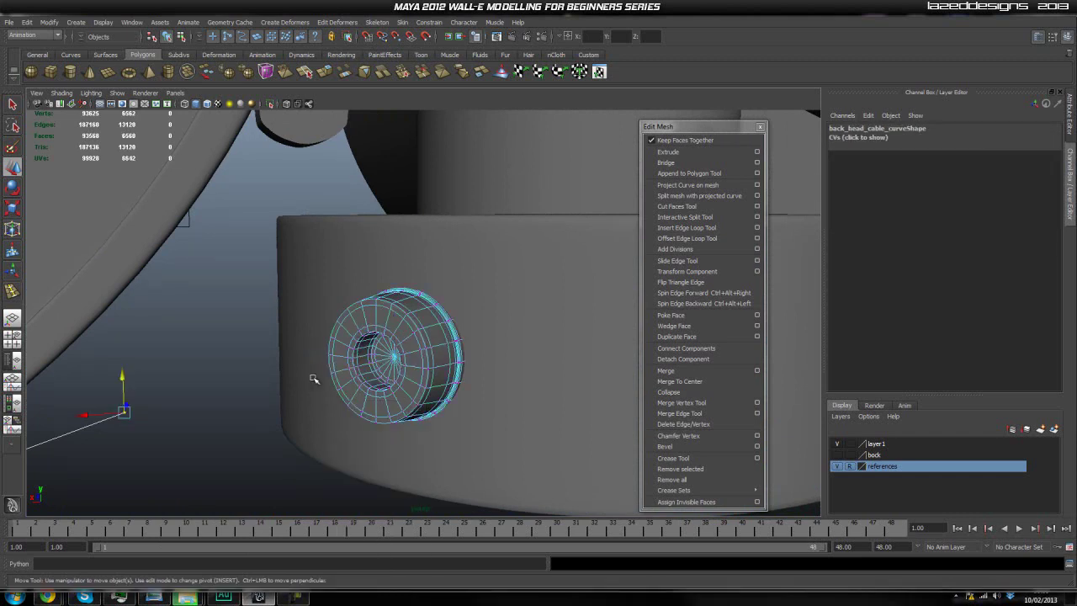
left_click(125, 412)
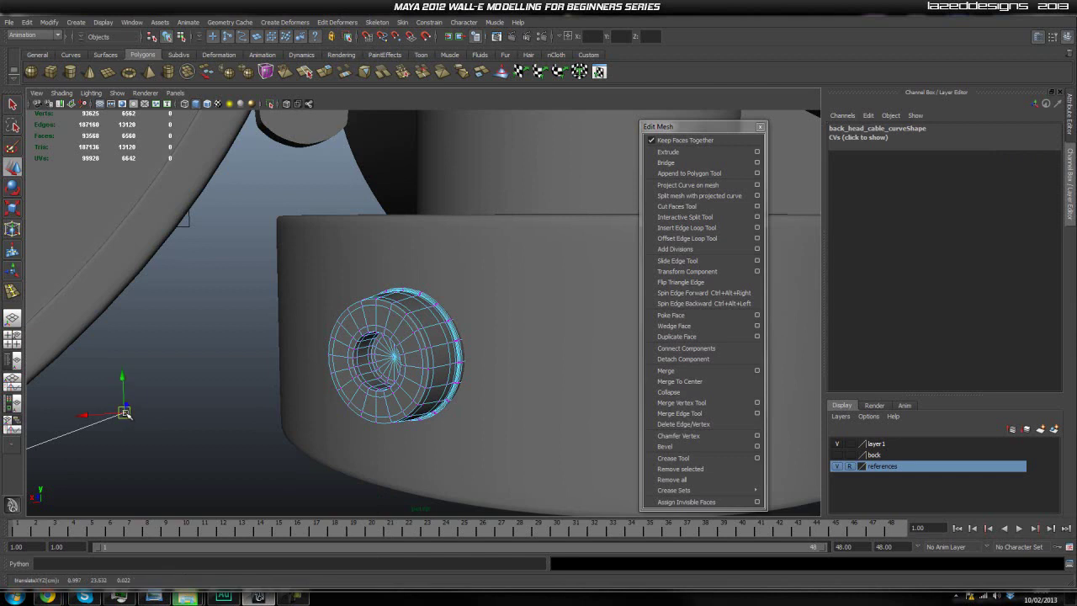
scroll(265, 404, "up", 2)
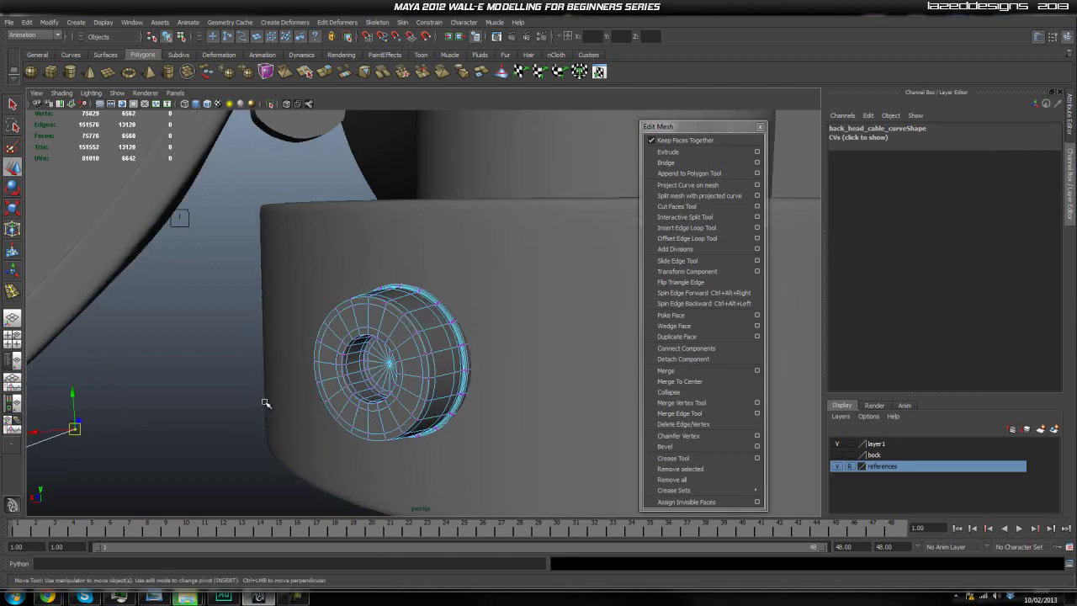
middle_click_drag(387, 364, 389, 361)
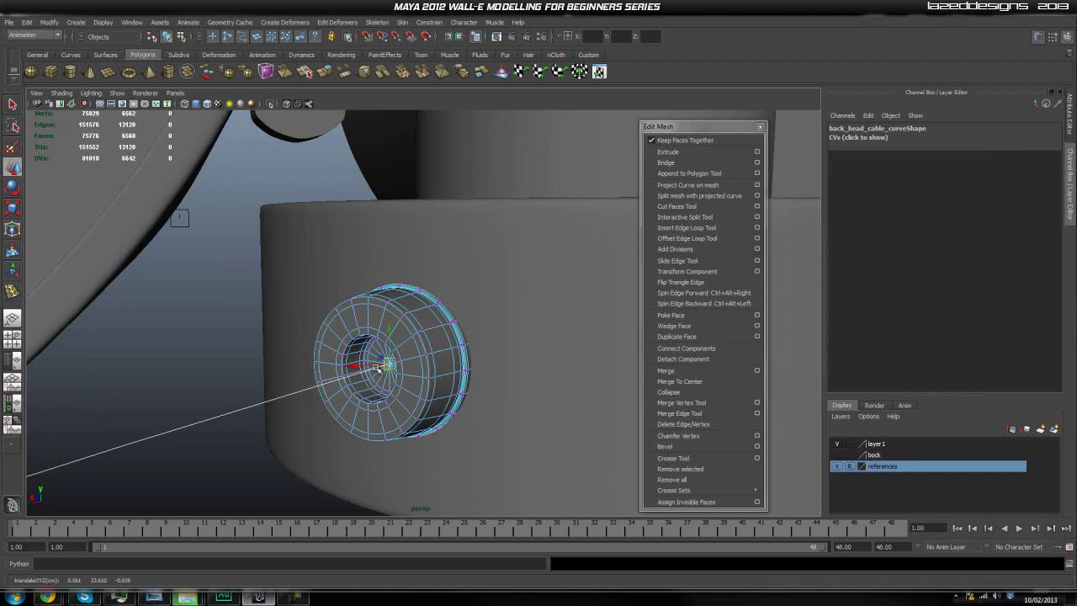
Return the connector to object mode and examine the cable curve's other end at the round head socket
scroll(377, 387, "down", 3)
left_click(306, 445)
scroll(306, 445, "down", 1)
right_click(398, 357)
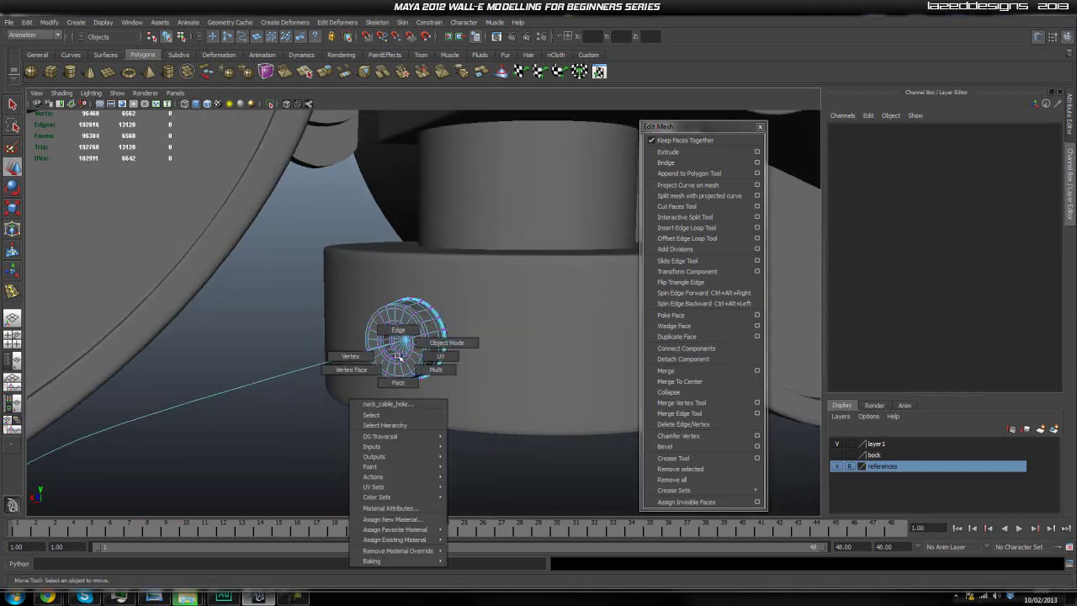
right_click_drag(398, 357, 415, 346)
scroll(324, 433, "down", 5)
mouse_move(425, 415)
left_mouse_down("alt")
mouse_move(373, 401)
mouse_move(389, 419)
mouse_move(450, 392)
mouse_move(426, 373)
mouse_move(433, 392)
mouse_move(342, 387)
mouse_move(380, 380)
mouse_move(404, 340)
mouse_move(386, 337)
mouse_move(361, 300)
mouse_move(423, 409)
mouse_move(313, 345)
mouse_move(348, 390)
mouse_move(300, 345)
mouse_move(310, 382)
mouse_move(325, 283)
left_mouse_up("alt")
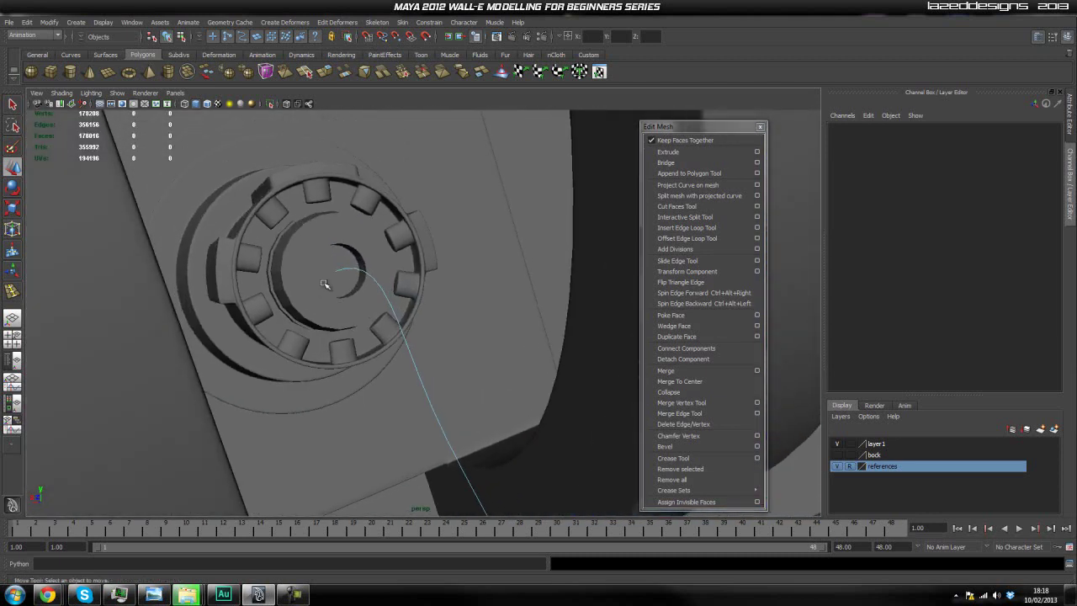
Select all the triangular faces of the recessed disc at the centre of the round head socket's cable hole
right_click(327, 284)
left_click(316, 276)
scroll(317, 277, "up", 5)
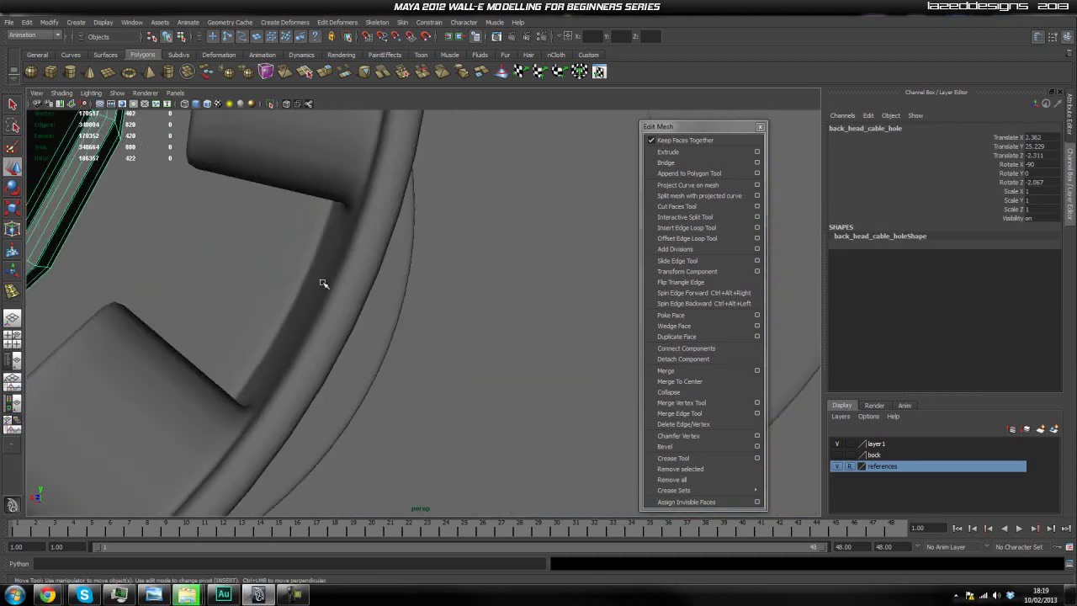
scroll(326, 283, "down", 3)
left_click_drag(326, 284, 325, 289, "alt")
middle_click_drag(325, 289, 384, 419, "alt")
right_click_drag(295, 354, 296, 378)
left_click(283, 356)
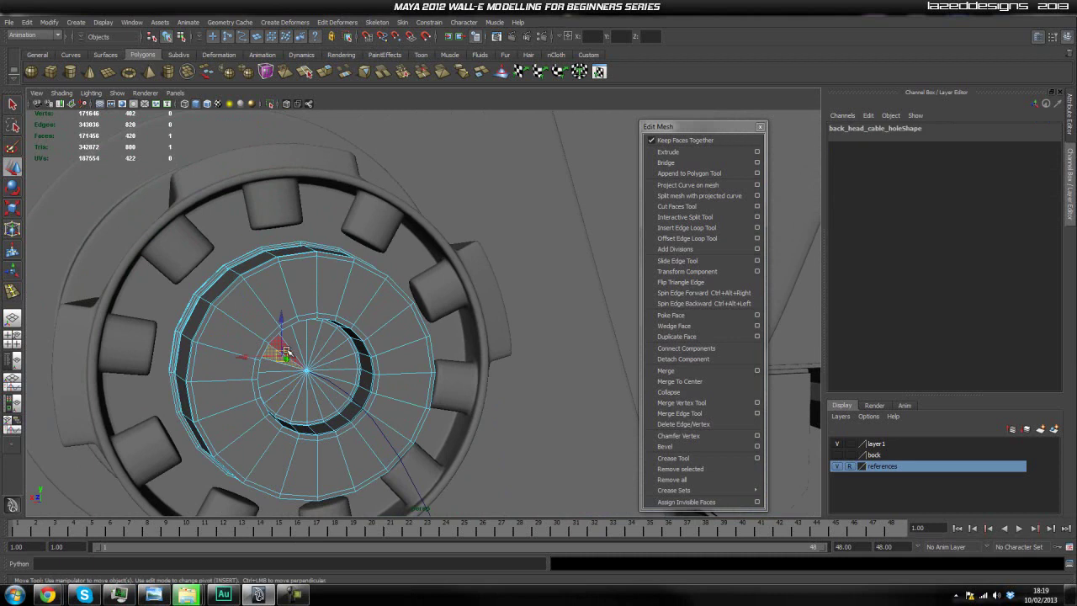
key("q")
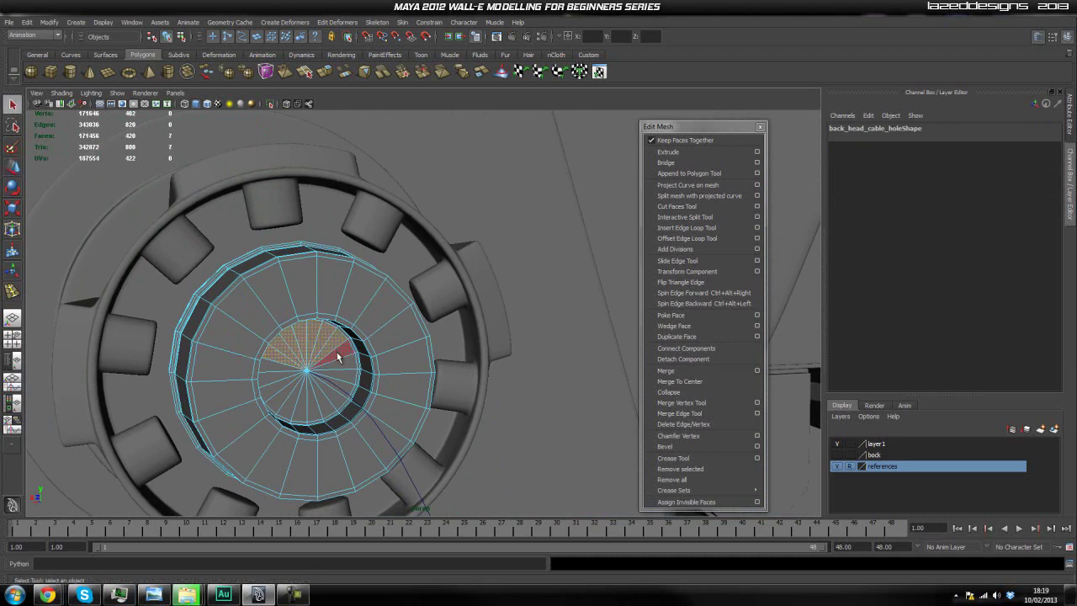
left_click(338, 353, "shift")
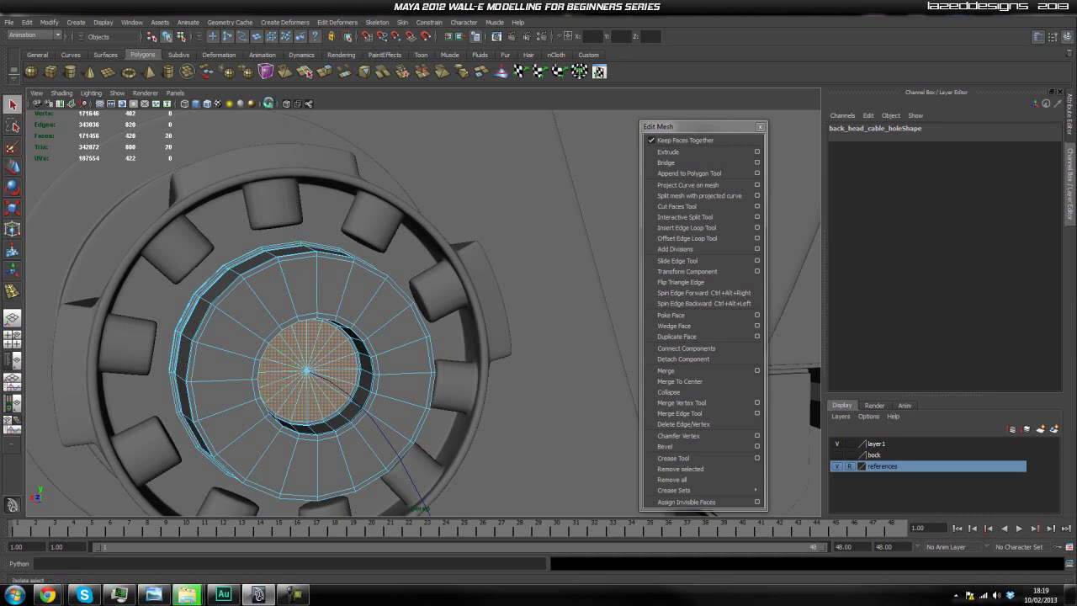
Check the selected disc faces in isolation, return to the full model and duplicate them as a separate surface
left_click(269, 104)
left_click_drag(345, 271, 376, 320, "alt")
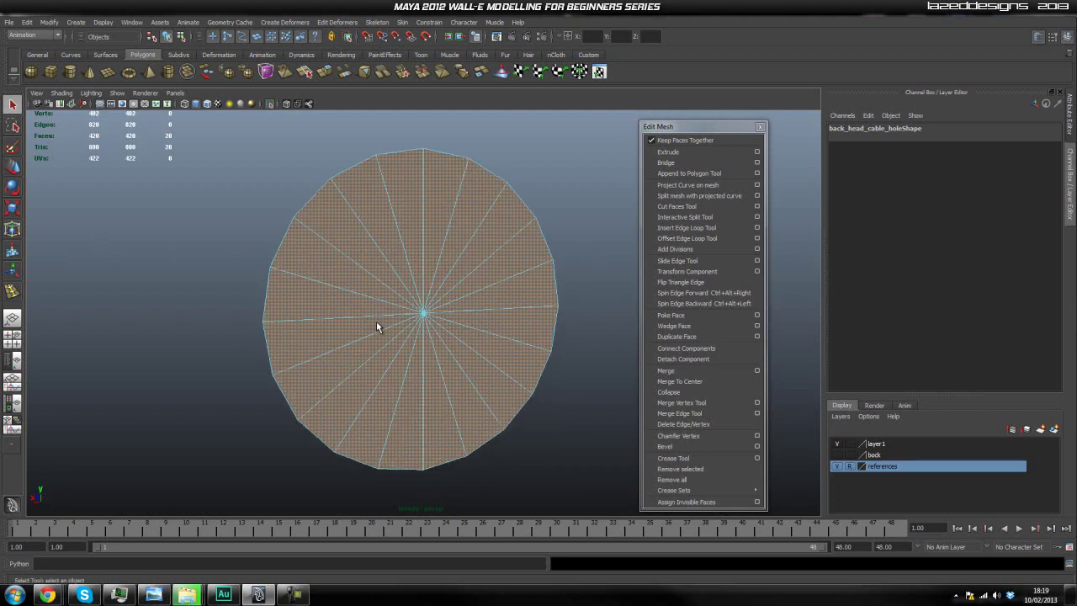
right_click_drag(376, 320, 344, 224, "alt")
left_click(270, 104)
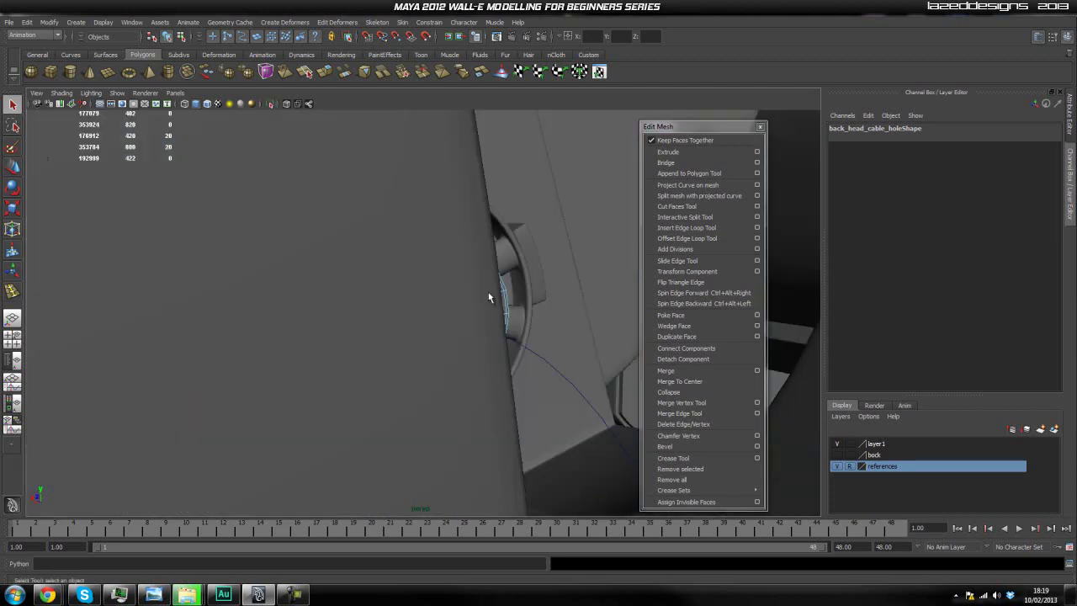
scroll(504, 292, "up", 3)
middle_click_drag(505, 293, 448, 295, "alt")
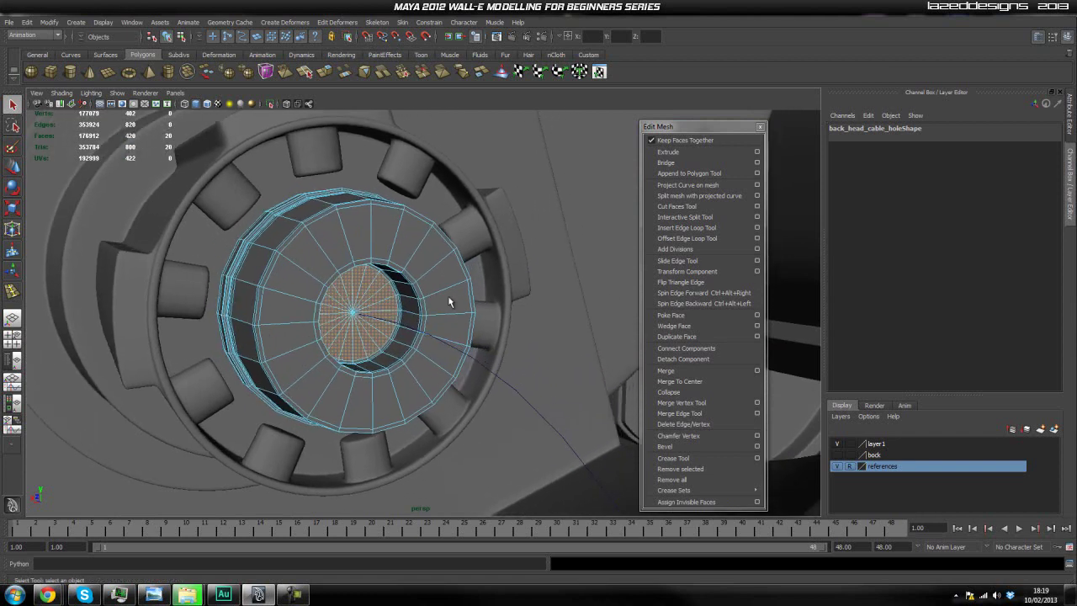
left_click_drag(681, 132, 695, 127)
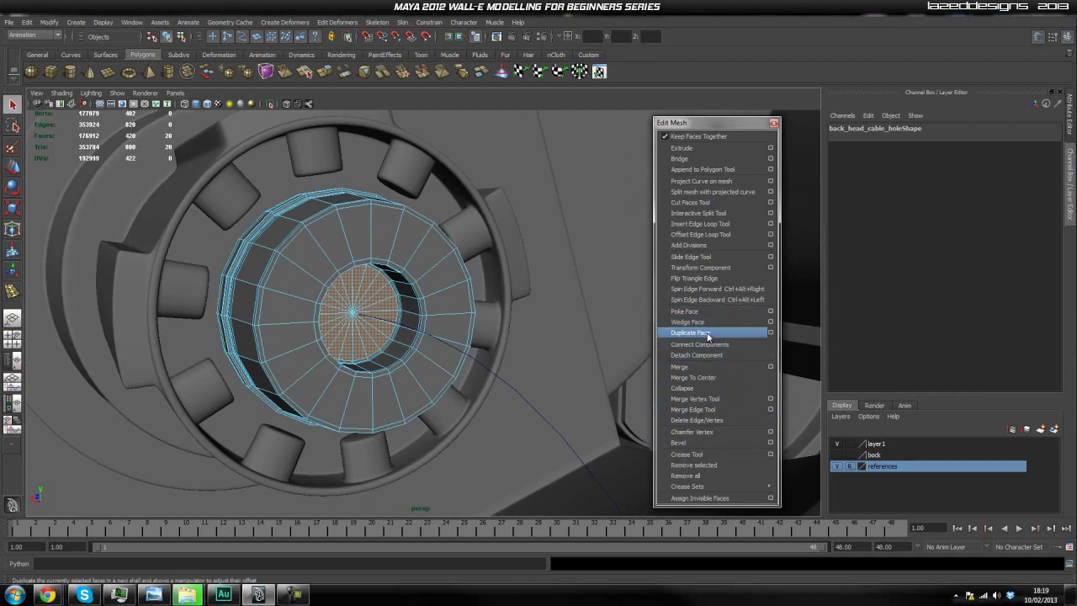
left_click(686, 335)
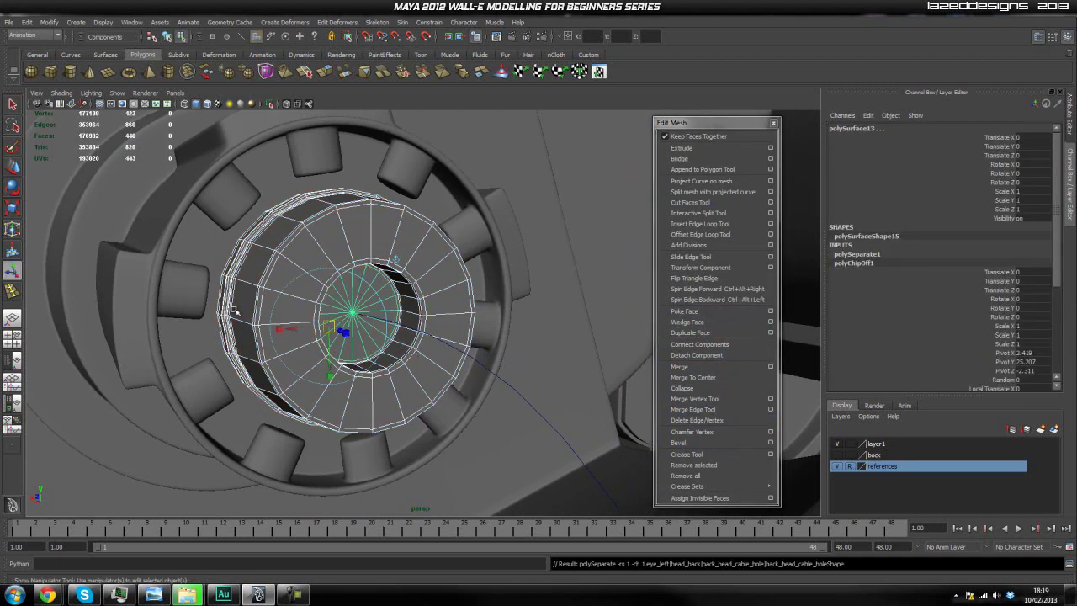
Unparent the back_head_cable_hole group from the head hierarchy and select its socket mesh polySurface12
left_click(376, 333)
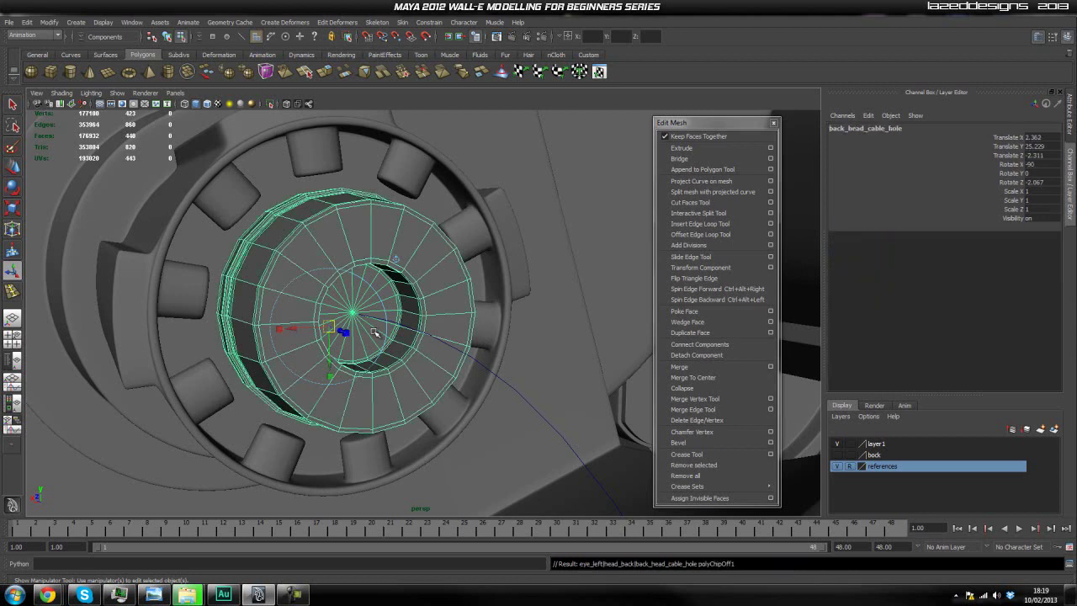
left_click(375, 333)
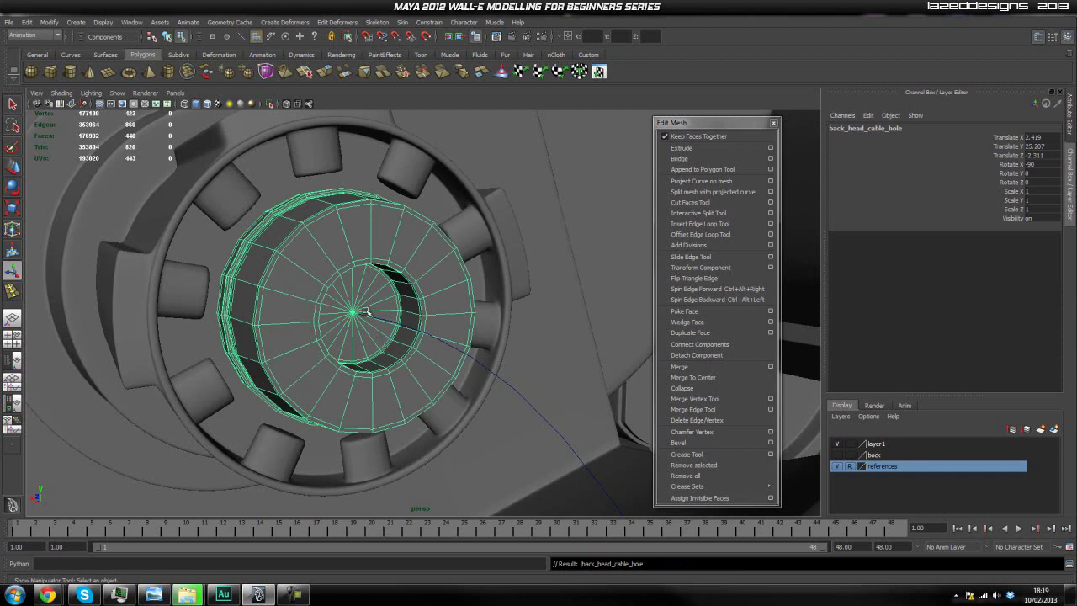
right_click_drag(362, 291, 392, 275)
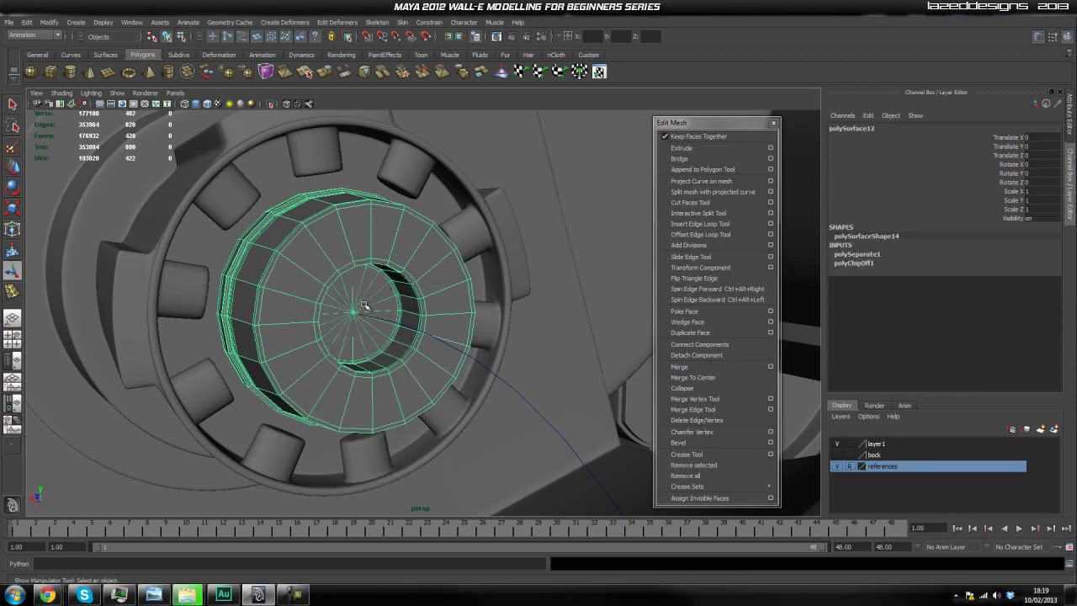
Try to move the socket mesh polySurface12 and undo the move
key("w")
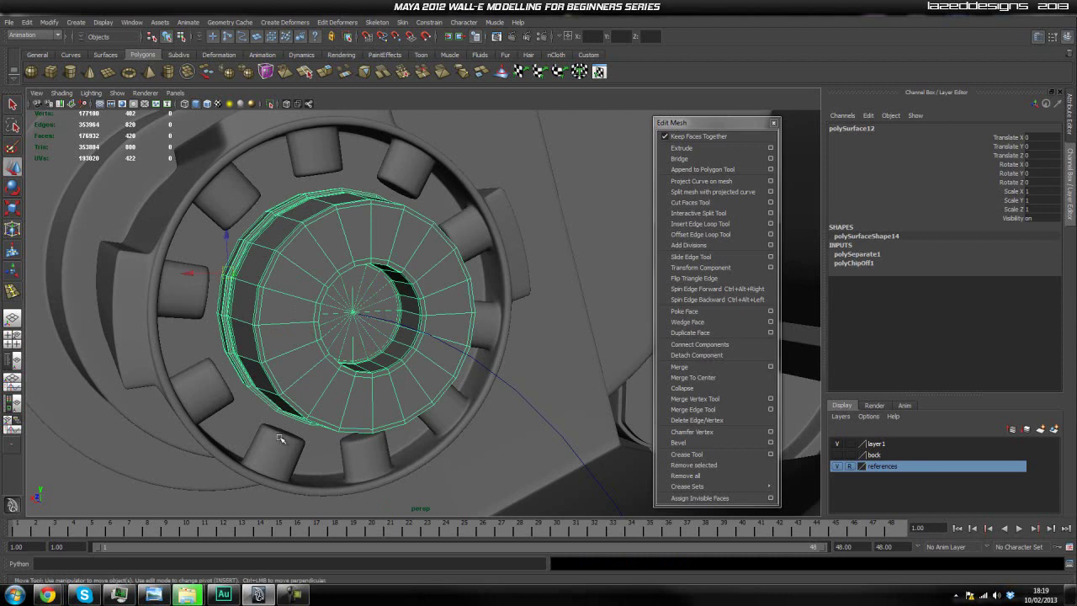
left_click(186, 497)
left_click(377, 296)
left_click_drag(291, 321, 303, 323, "alt")
left_click_drag(184, 262, 198, 275)
key("ctrl+z")
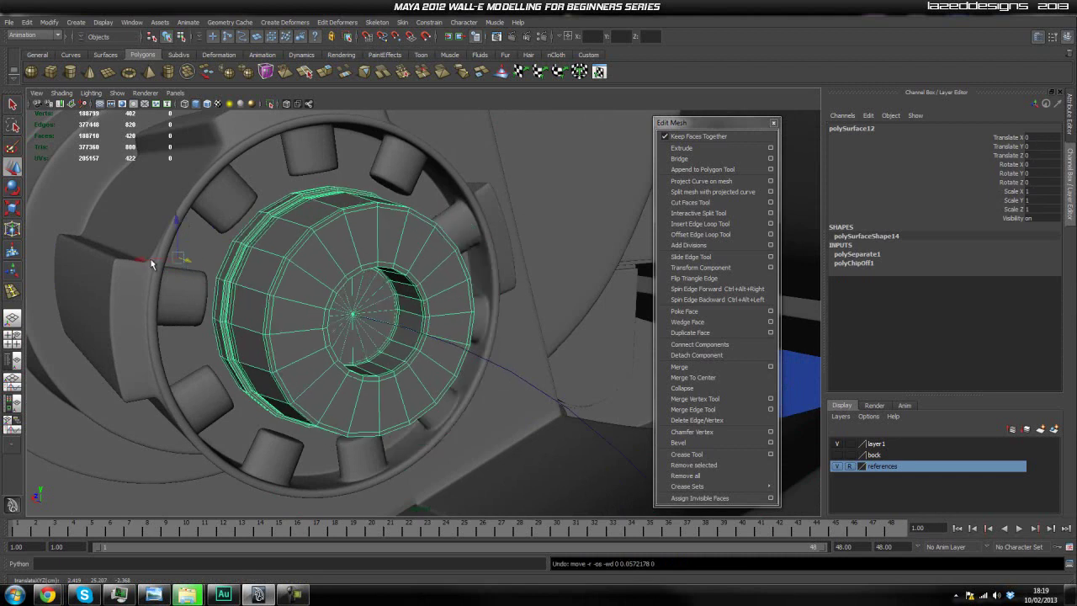
Show the Outliner beside the view and move the duplicated disc polySurface13 by 0.003 along Y
left_click(12, 362)
left_click(31, 221)
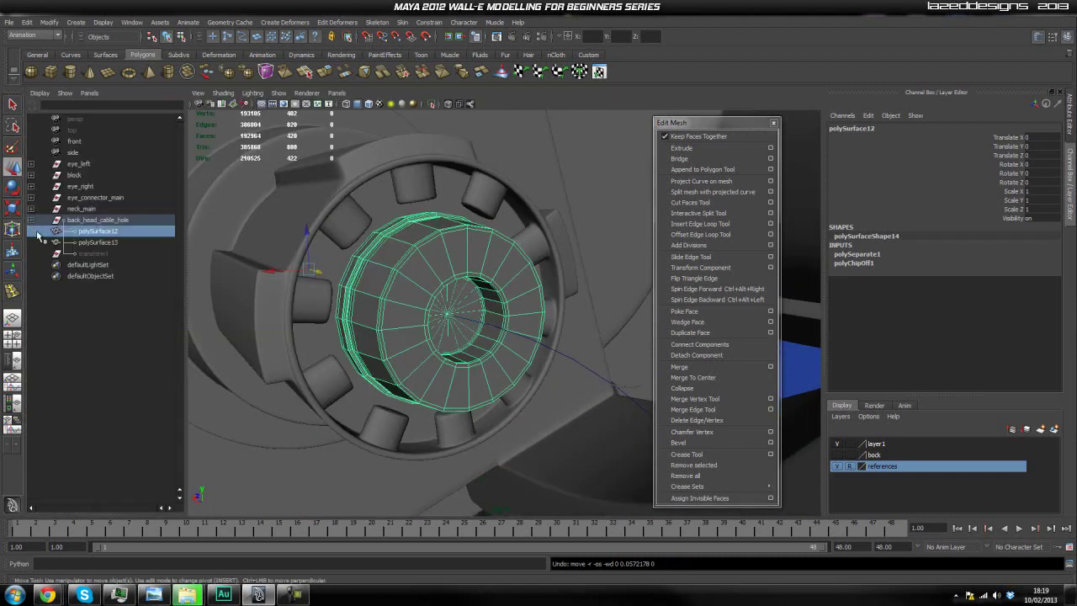
left_click(96, 244)
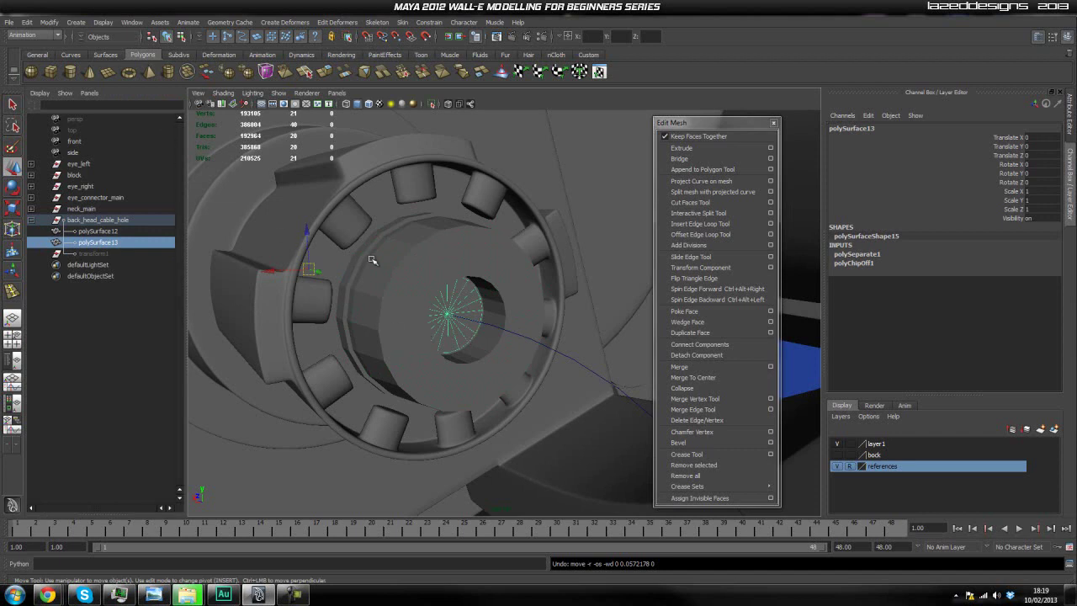
left_click_drag(318, 273, 312, 277)
left_click_drag(514, 320, 447, 298, "alt")
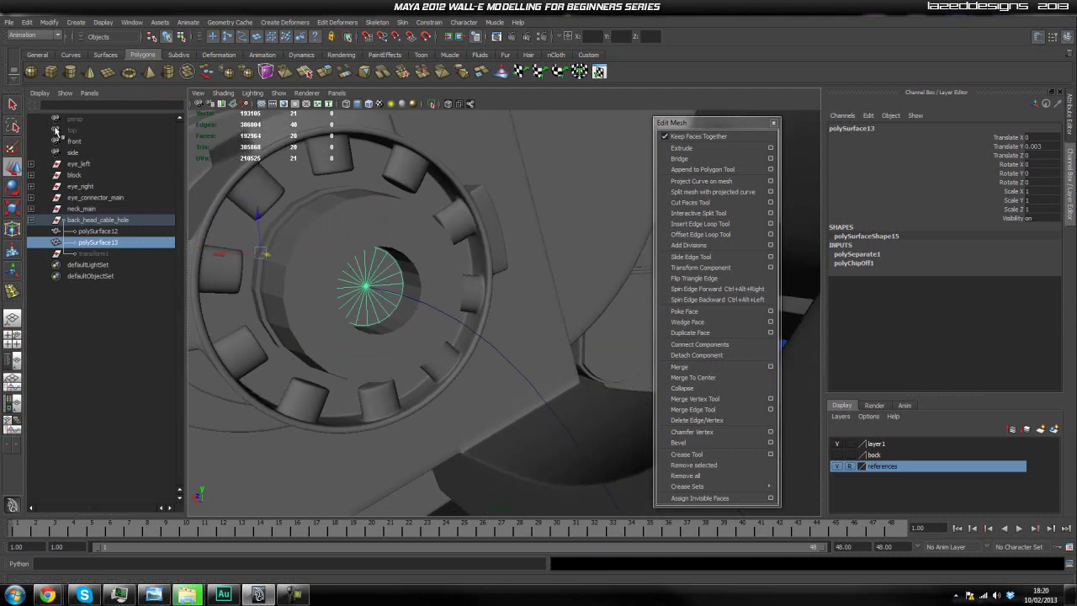
Delete the history of all objects in the scene
left_click(88, 221)
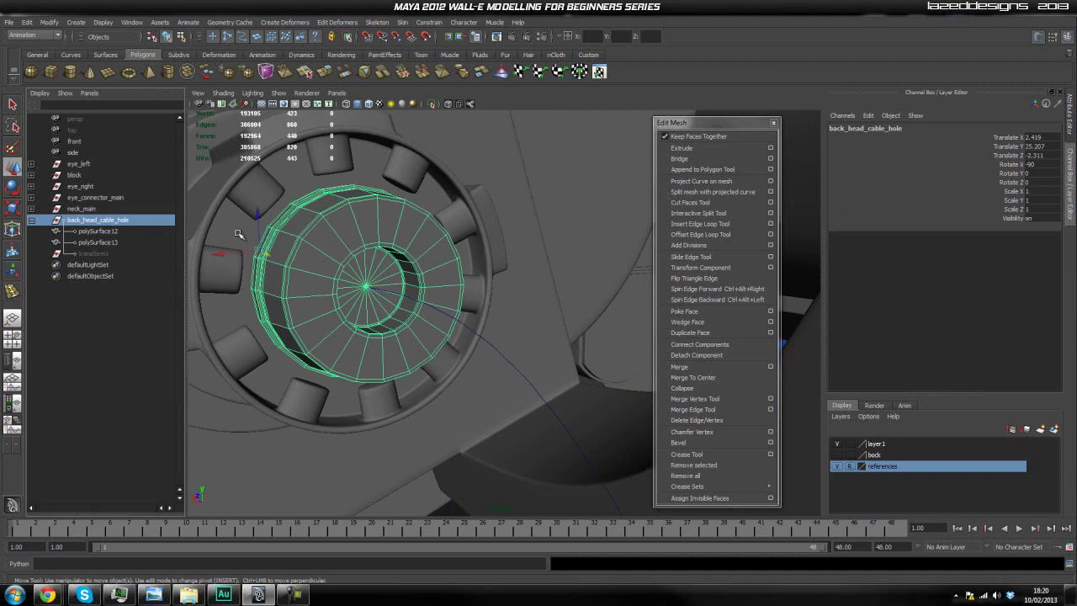
left_click(27, 22)
mouse_move(98, 148)
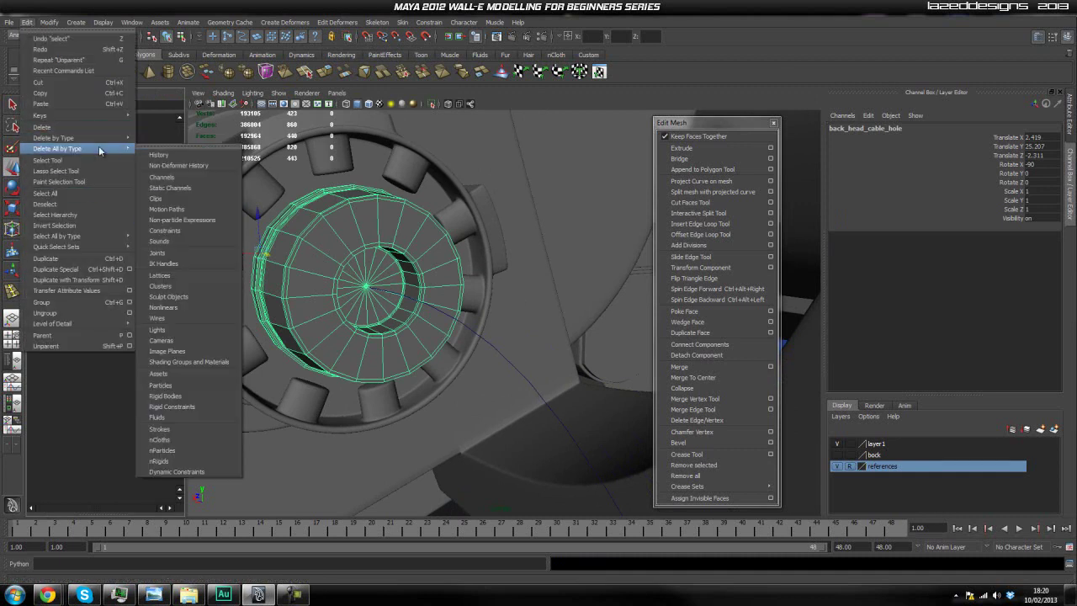
left_click(159, 155)
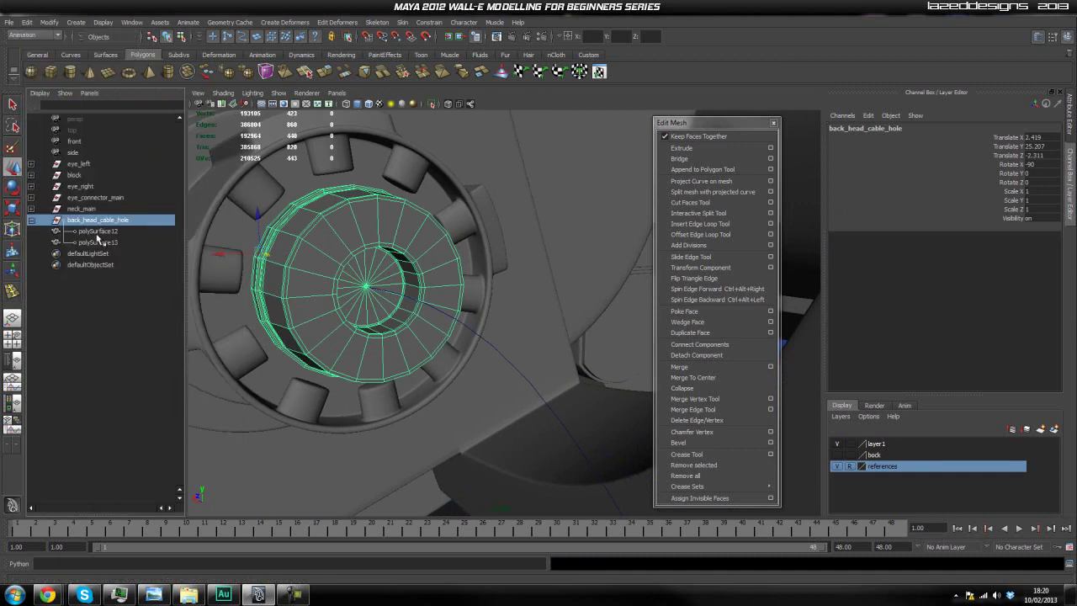
Identify which part of the socket each child surface of back_head_cable_hole represents
left_click(98, 235)
left_click(101, 222)
left_click(99, 242, "shift")
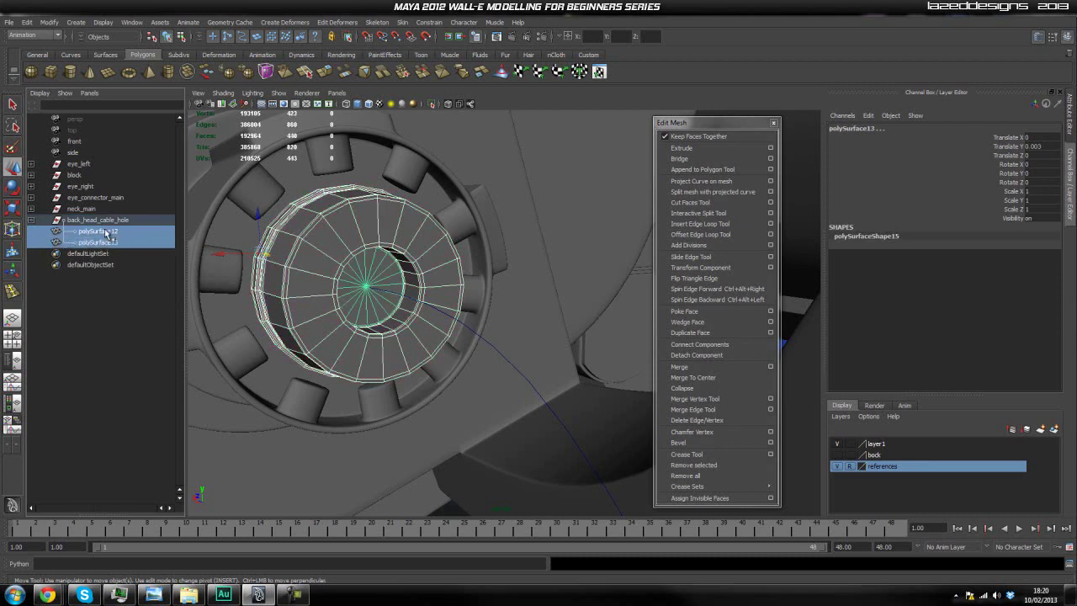
left_click(107, 233)
left_click(103, 242)
left_click(98, 221)
left_click(107, 242)
left_click(110, 232)
left_click(116, 242)
Rename the duplicated disc polySurface13 as cable
left_click_drag(435, 310, 404, 279, "alt")
double_click(88, 243)
type("cable")
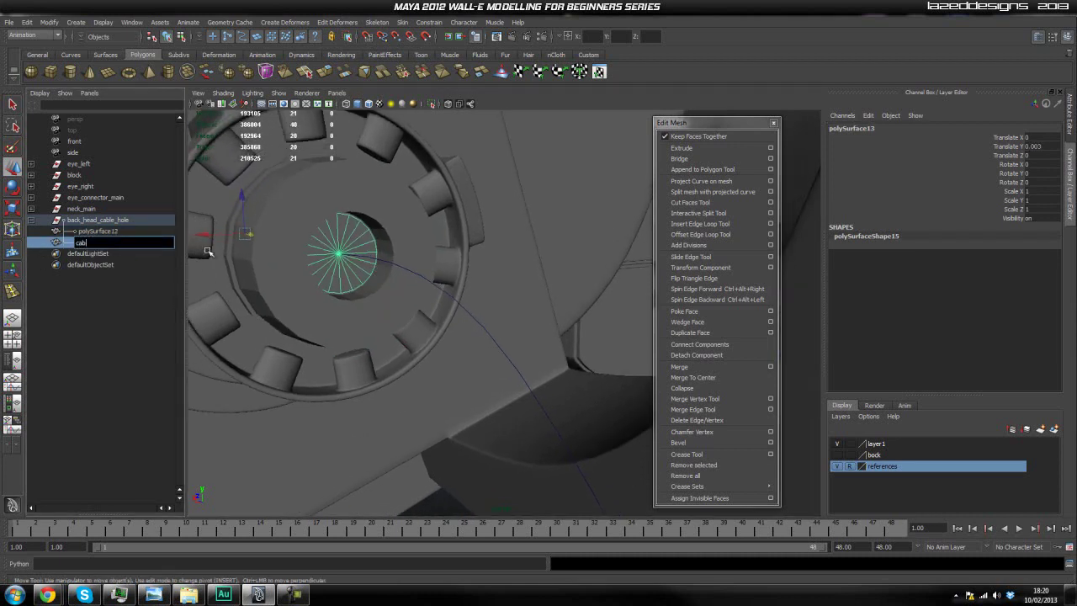
key("Return")
Display the socket mesh polySurface12 in smooth preview
left_click(133, 230)
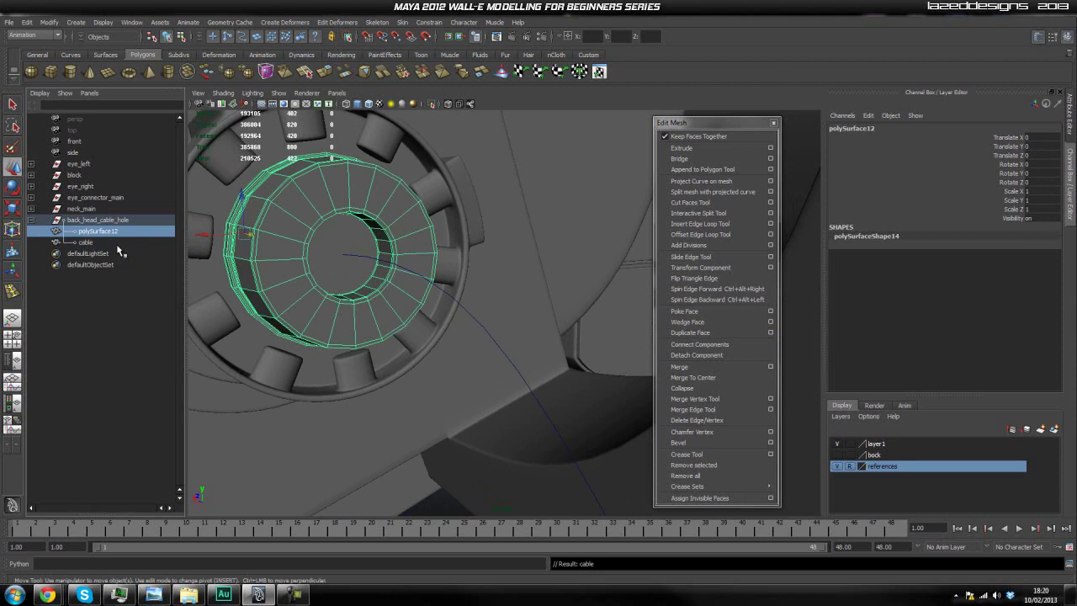
double_click(95, 233)
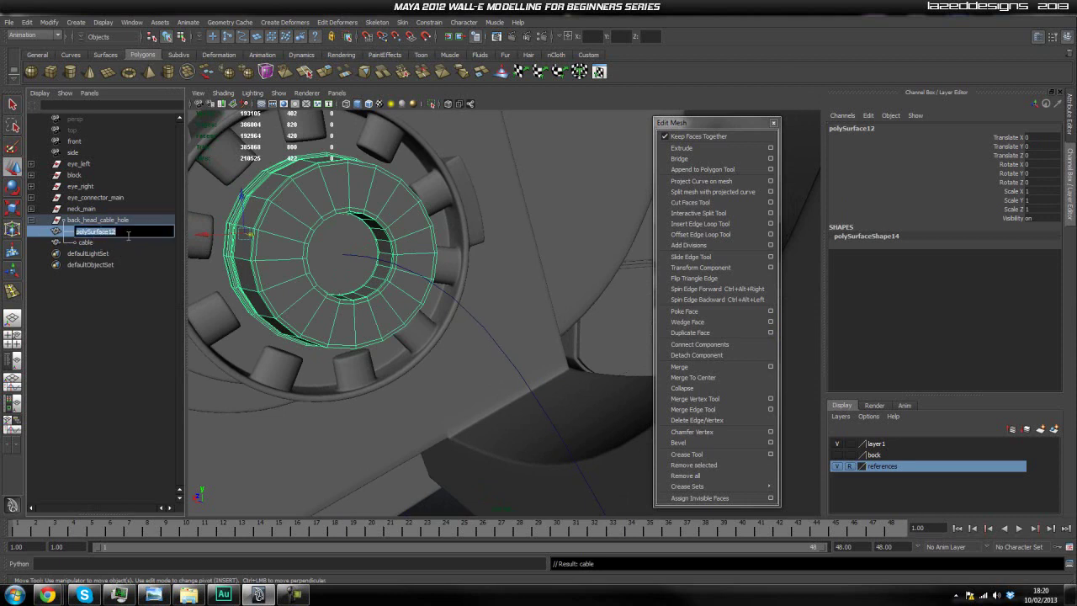
left_click(119, 241)
double_click(97, 231)
right_click(278, 211)
key("3")
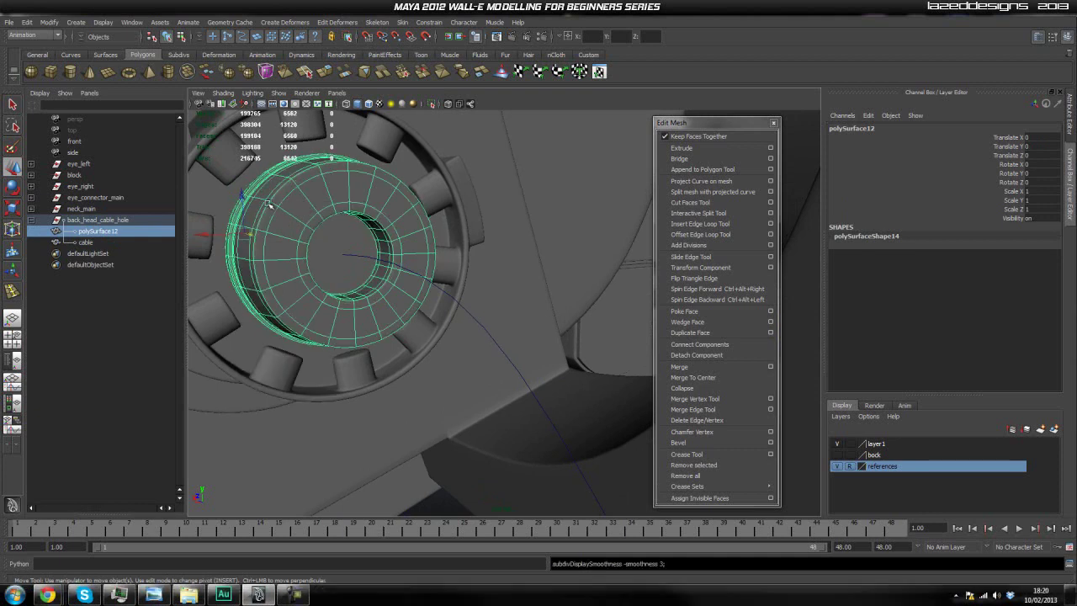
Rename the socket mesh polySurface12 as cable_entrance_head_back
left_click(85, 222)
double_click(94, 220)
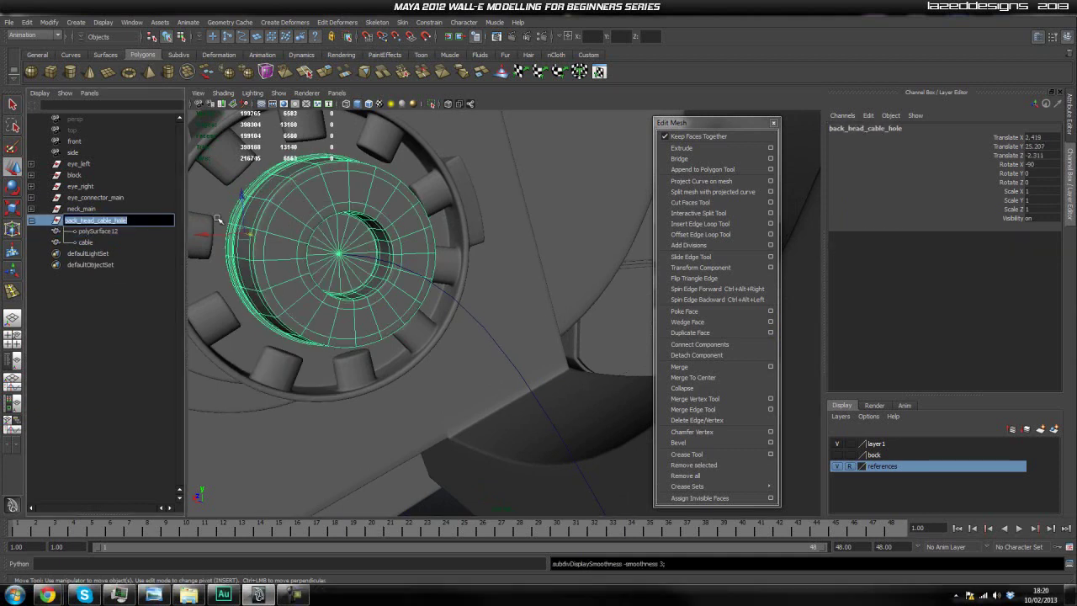
left_click_drag(361, 276, 402, 289, "alt")
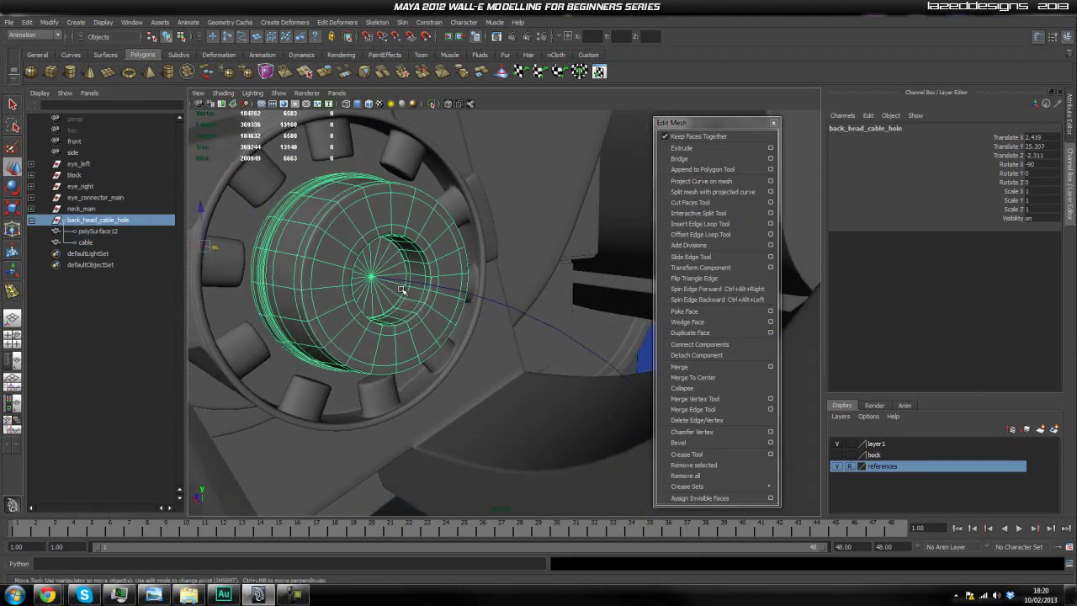
double_click(92, 233)
type("cable_entrance")
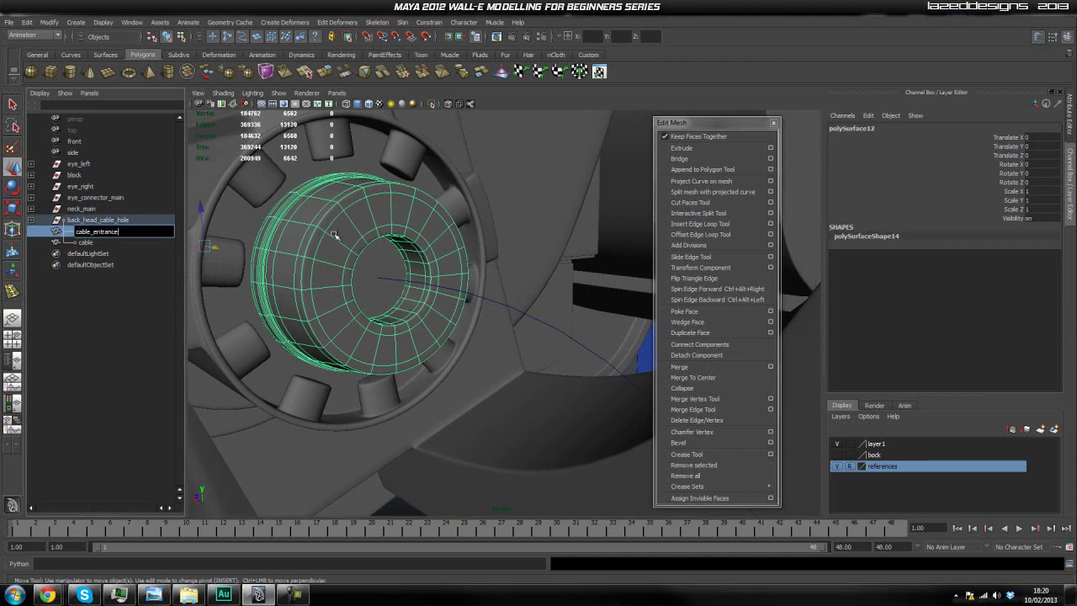
type("_head_back")
key("Return")
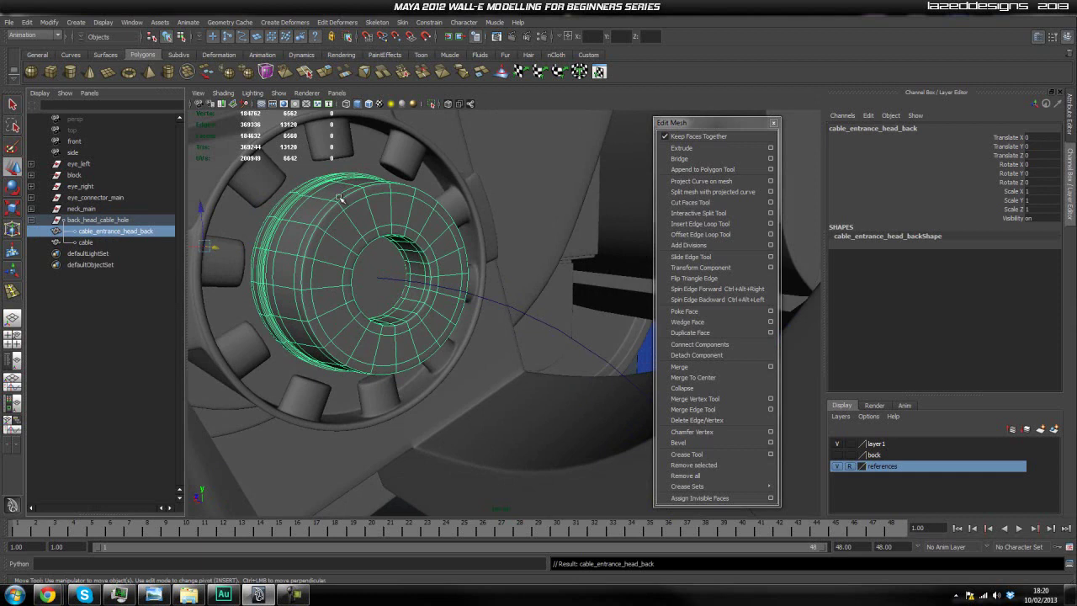
Centre the pivot of the cable disc inside the head socket
left_click(373, 274)
left_click_drag(374, 274, 394, 290, "alt")
key("space")
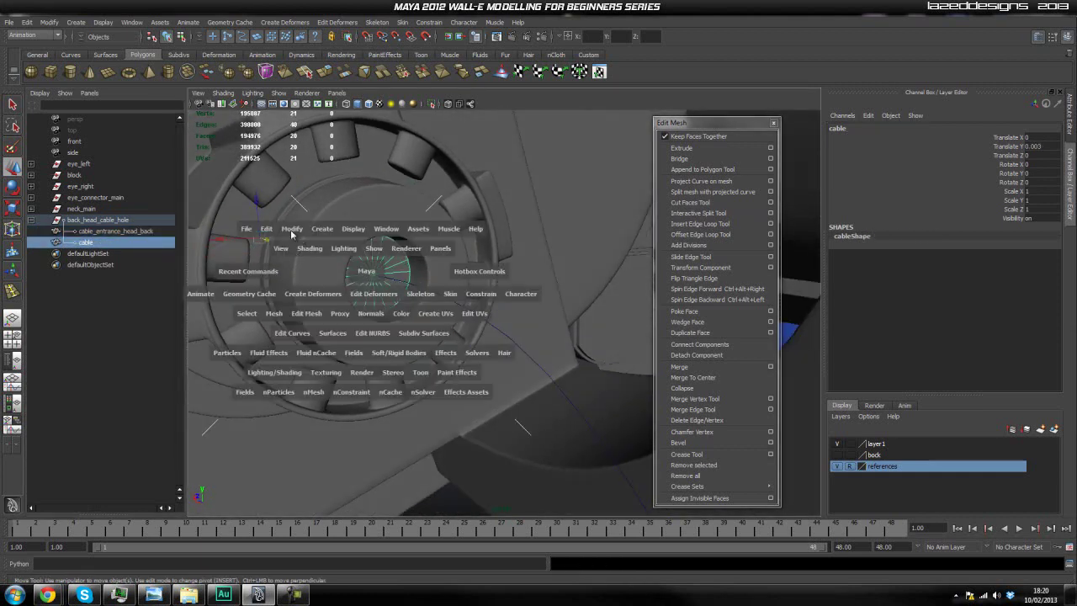
left_click(292, 228)
left_click(312, 337)
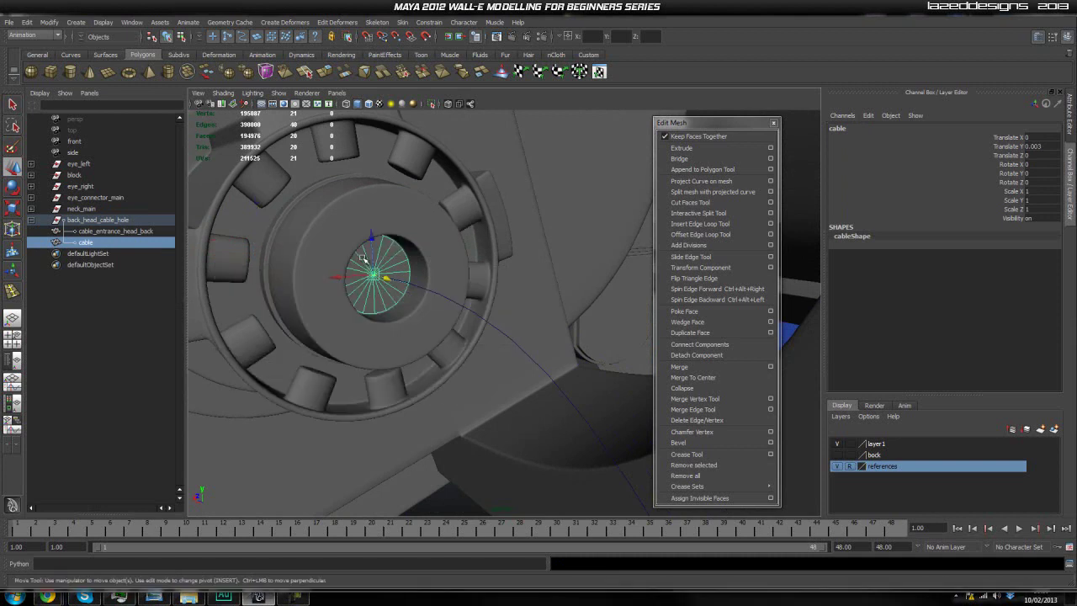
Add back_head_cable_curve to the cable disc selection and extrude the disc's faces along the curve
left_click(499, 329)
left_click_drag(500, 330, 544, 358, "alt")
middle_click_drag(543, 359, 481, 161, "alt")
middle_click_drag(539, 318, 505, 247, "alt")
left_click_drag(541, 284, 455, 277, "alt")
right_click_drag(478, 262, 471, 149, "alt")
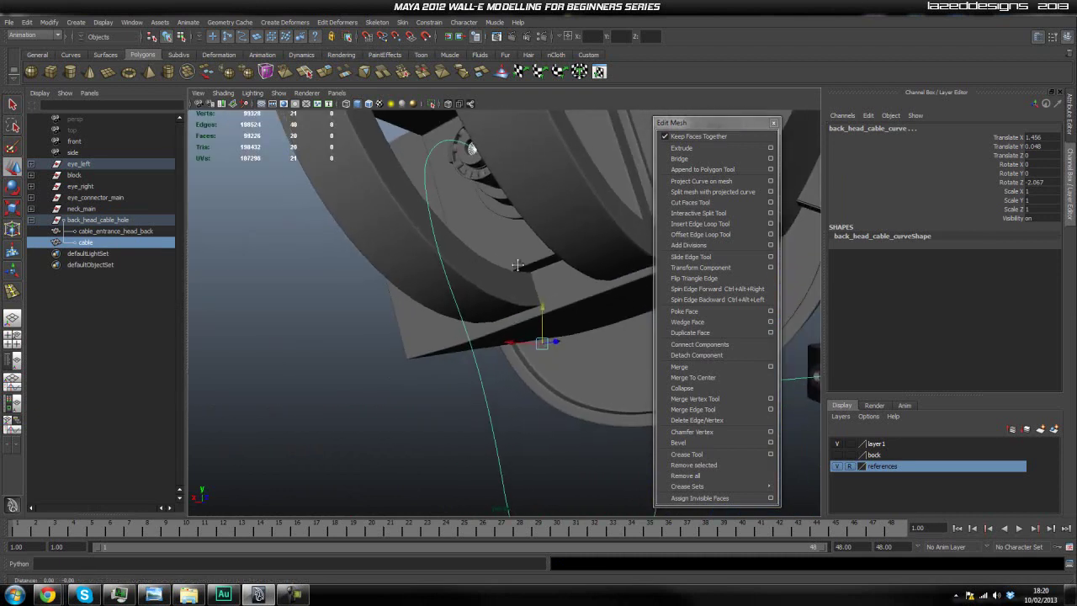
middle_click_drag(471, 149, 444, 127, "alt")
left_click(694, 149)
Examine the extruded cable between the head socket and the neck connector against its guide curve
left_click_drag(510, 284, 467, 296, "alt")
left_click_drag(491, 349, 454, 303, "alt")
scroll(954, 336, "down", 3)
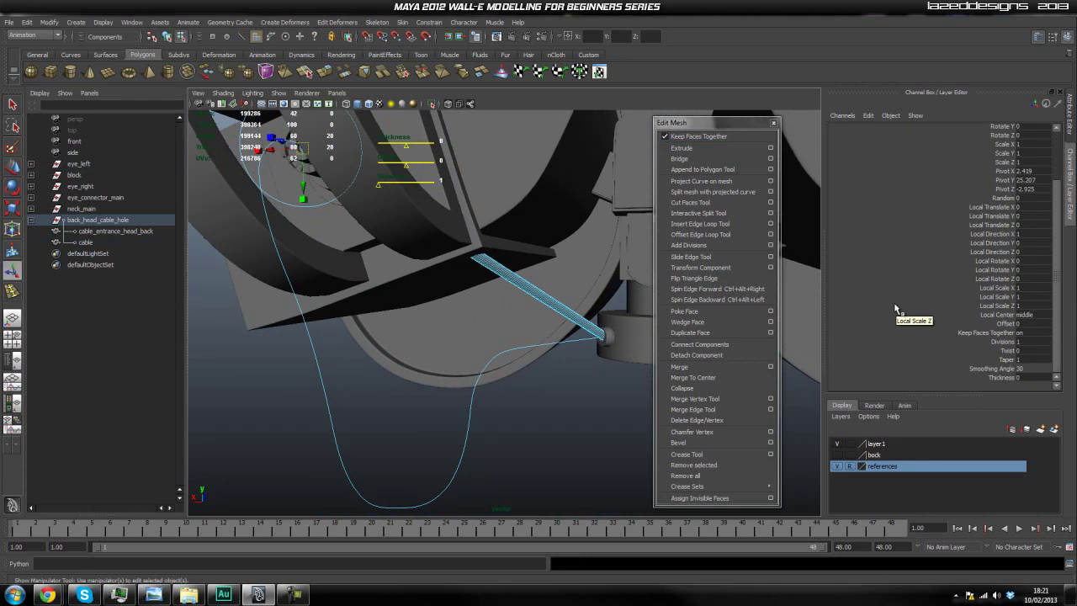
left_click_drag(543, 251, 505, 376, "alt")
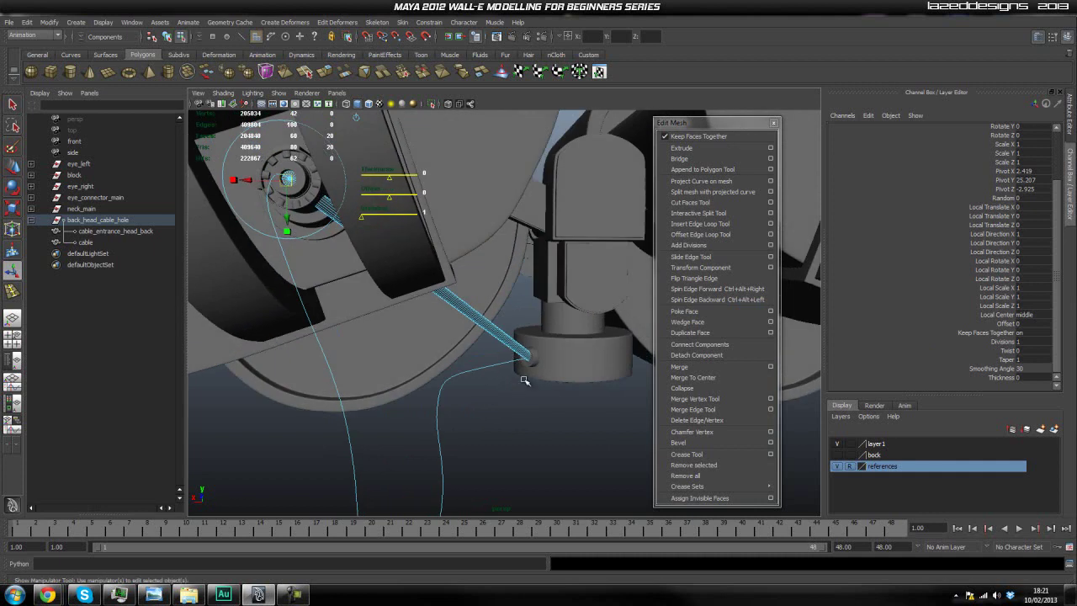
scroll(521, 355, "down", 2)
middle_click_drag(520, 353, 508, 297, "alt")
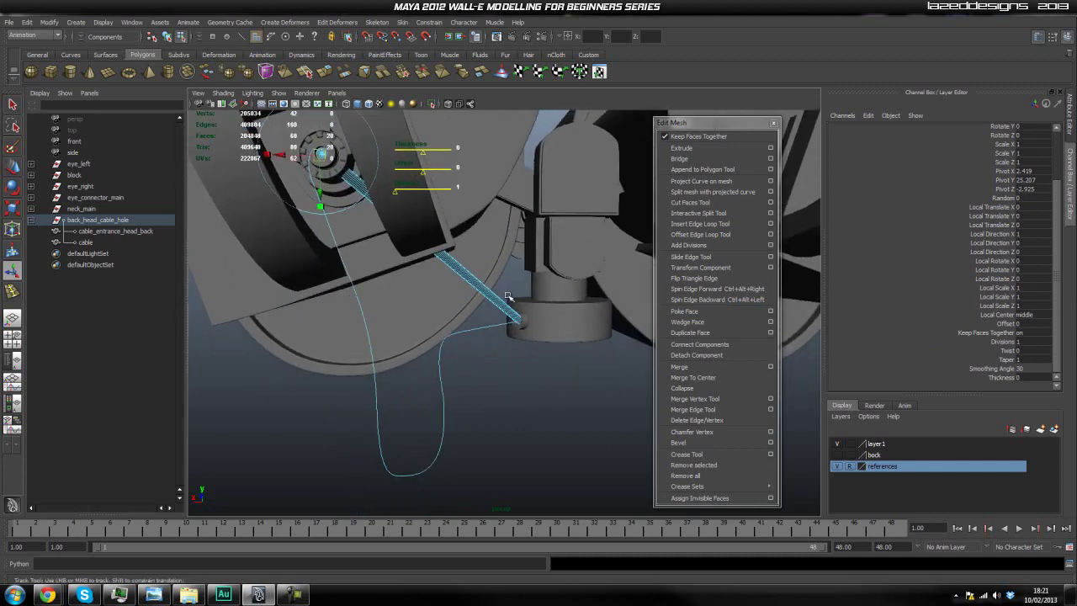
Set the cable extrusion's divisions to 25 so that it follows the guide curve
left_click(1006, 343)
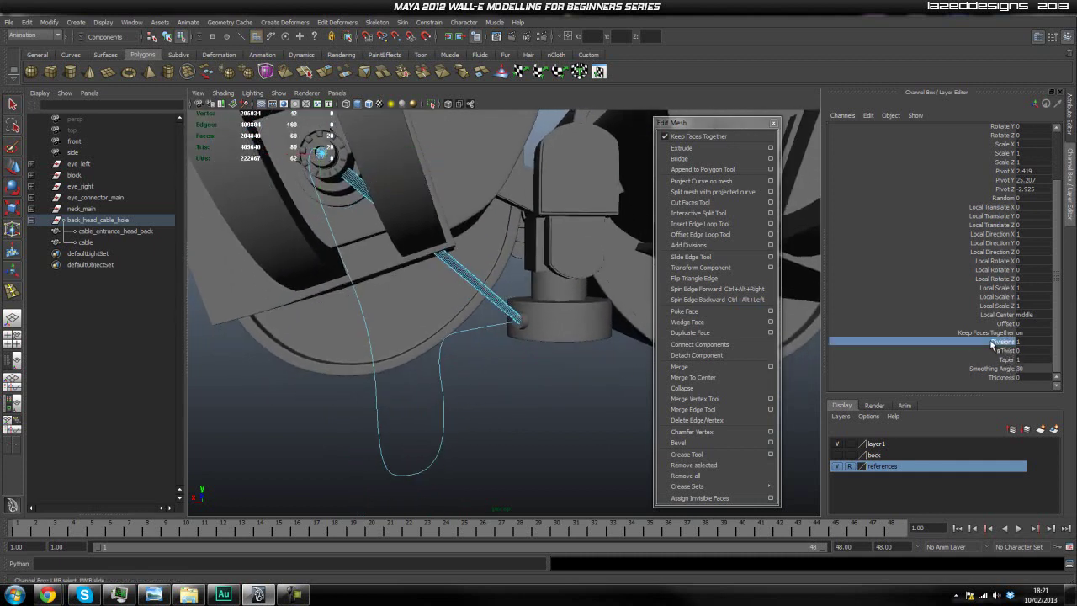
middle_click_drag(463, 387, 997, 409)
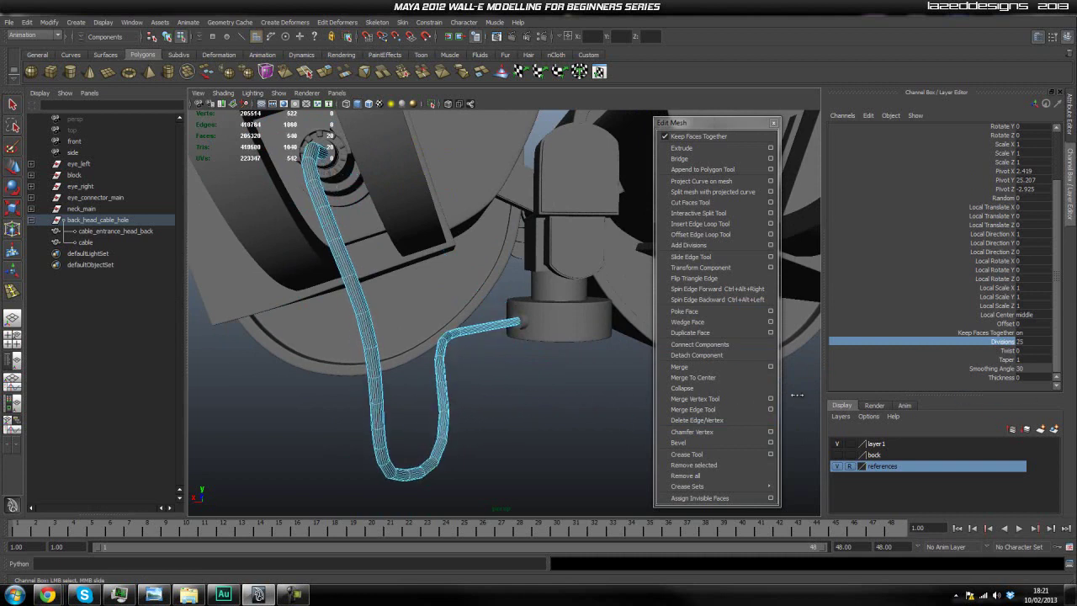
left_click(498, 377)
Return to object selection, select the cable mesh and isolate it in the viewport
mouse_move(569, 393)
left_mouse_down("alt")
mouse_move(538, 392)
mouse_move(581, 399)
left_mouse_up("alt")
scroll(546, 394, "up", 2)
key("q")
right_click_drag(488, 374, 552, 363)
left_click_drag(561, 420, 574, 380, "alt")
scroll(572, 381, "down", 1)
left_click_drag(422, 352, 388, 334, "alt")
left_click(365, 313)
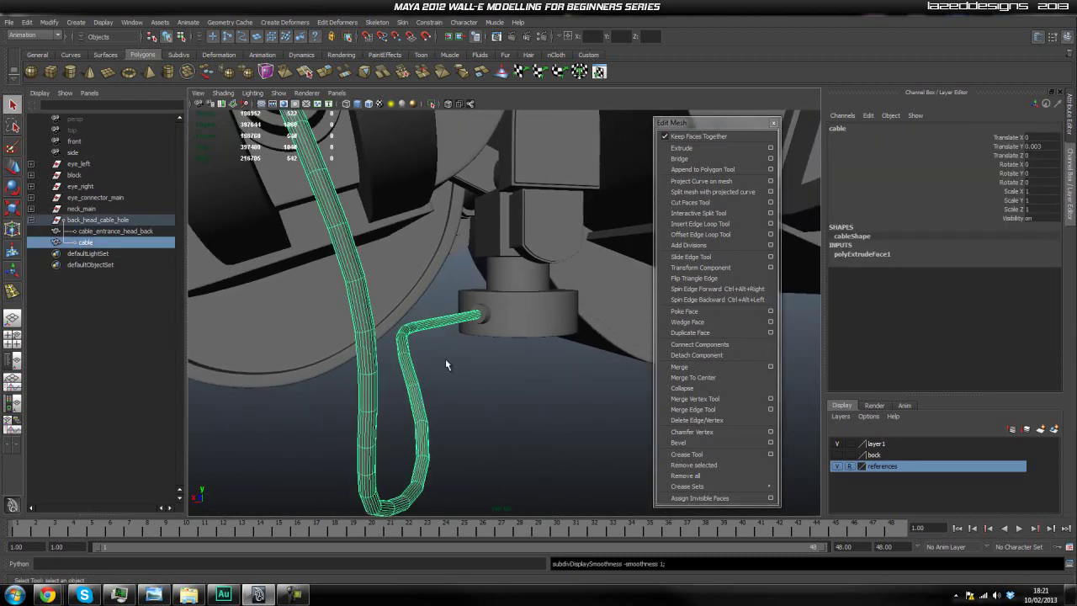
left_click_drag(445, 358, 508, 372, "alt")
middle_click_drag(508, 373, 525, 415, "alt")
left_click(432, 104)
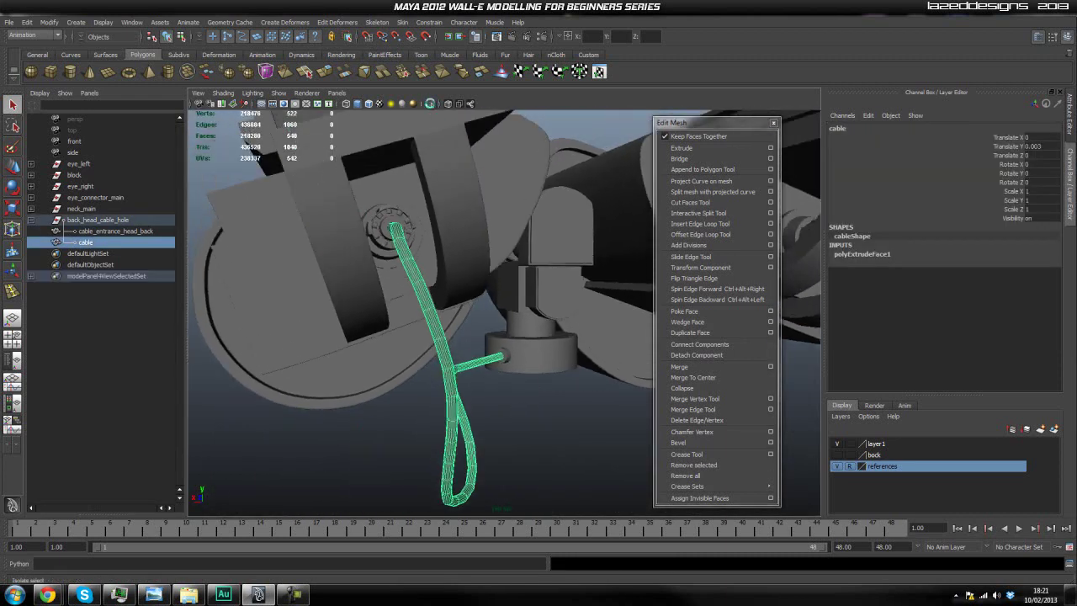
Insert an edge loop right beside the end cap at the cable's head-socket end
left_click_drag(409, 274, 499, 295, "alt")
middle_click_drag(527, 308, 527, 310, "alt")
left_click_drag(526, 311, 373, 289, "alt")
right_click_drag(373, 289, 434, 335, "alt")
middle_click_drag(434, 336, 474, 360, "alt")
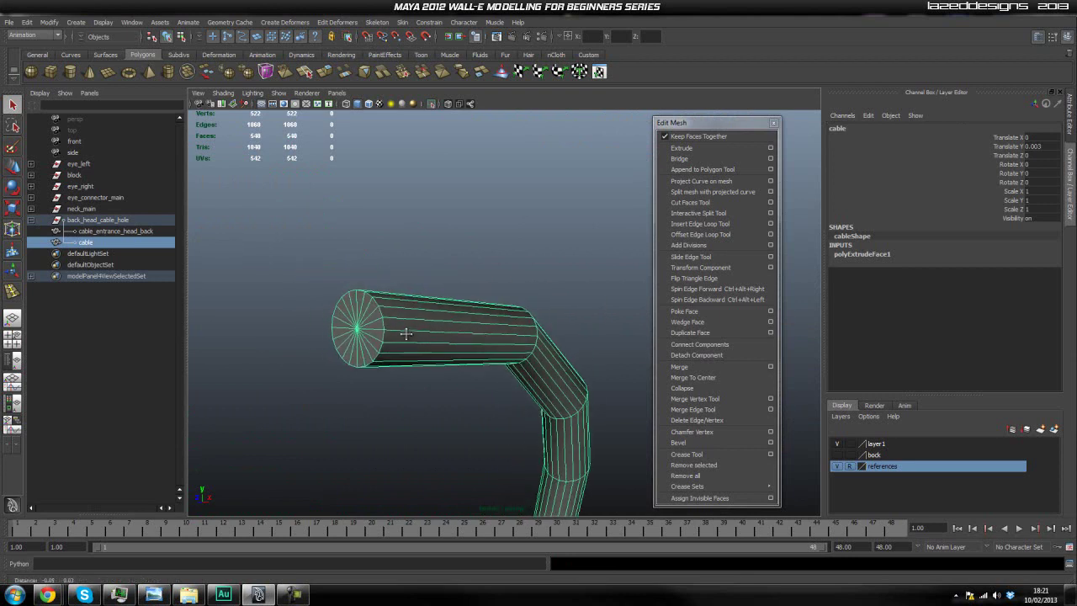
left_click(703, 224)
left_click(389, 320)
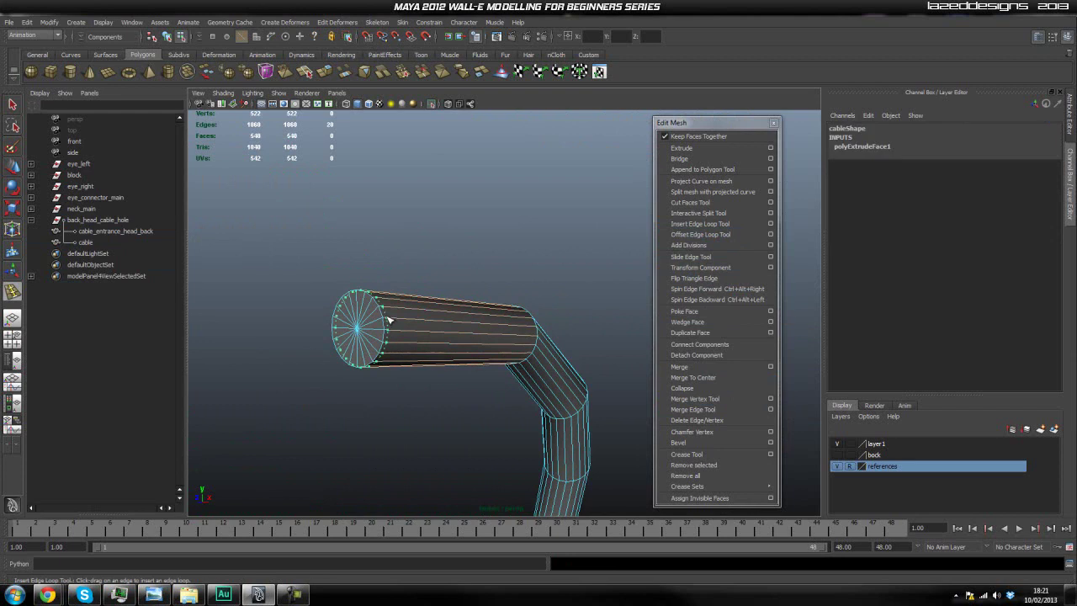
left_click_drag(386, 317, 385, 316)
Extrude all cap faces at the cable's head-socket end and scale them slightly inward
scroll(353, 354, "up", 4)
left_click_drag(351, 353, 405, 328, "alt")
key("q")
right_click_drag(472, 294, 468, 316)
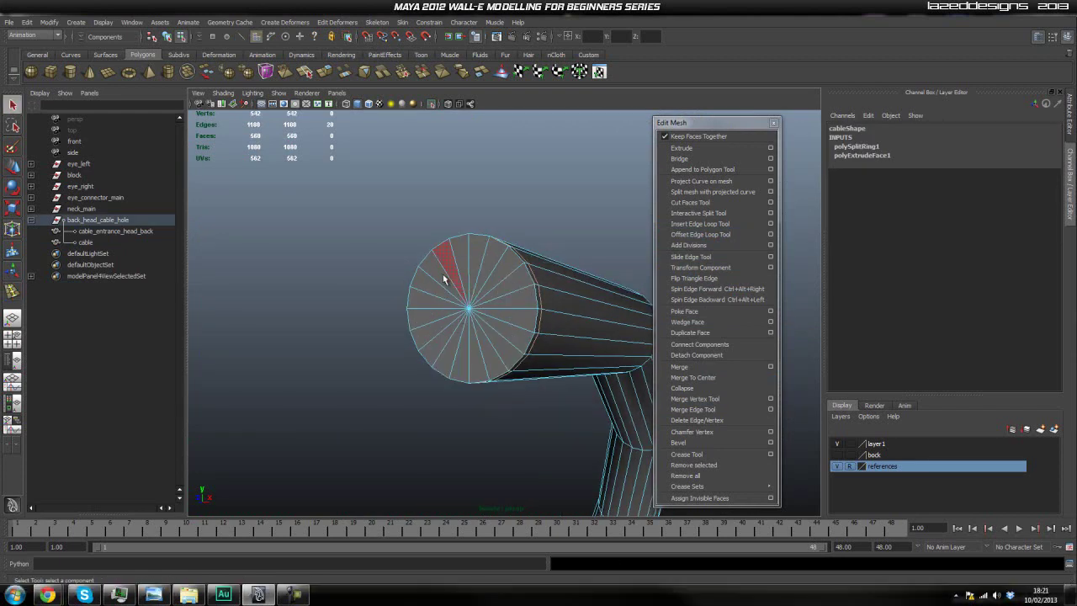
left_click(503, 278, "shift")
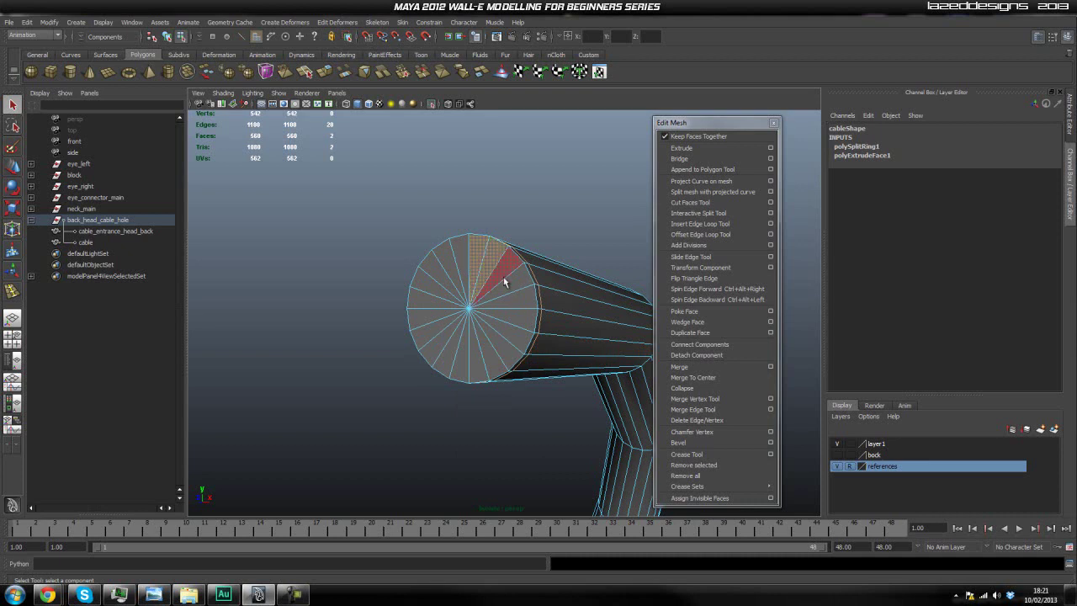
left_click(495, 355, "shift")
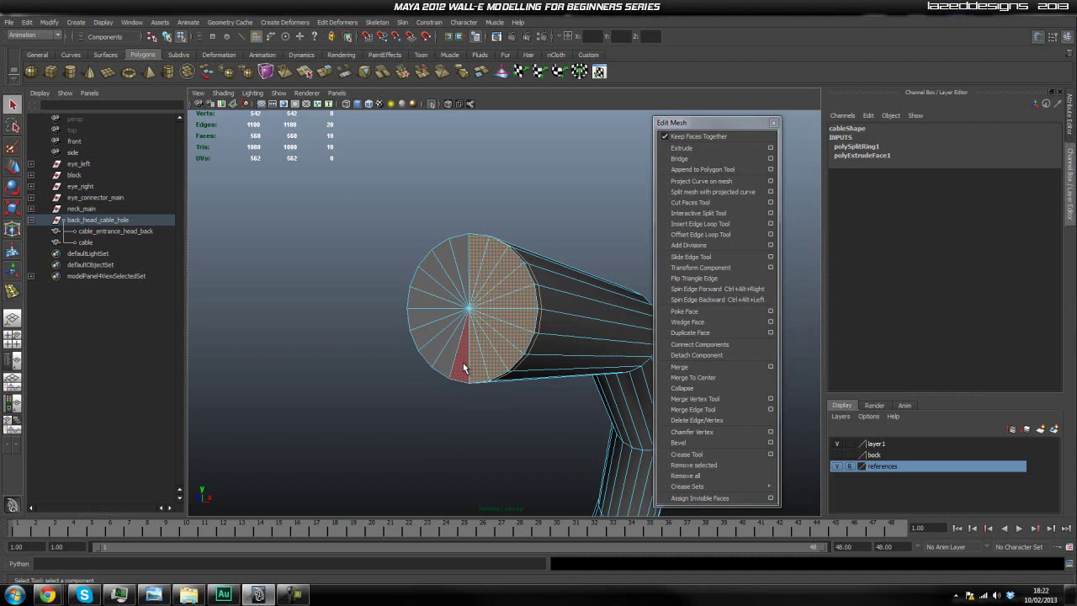
left_click(463, 362, "shift")
left_click(423, 333, "shift")
left_click(417, 313, "shift")
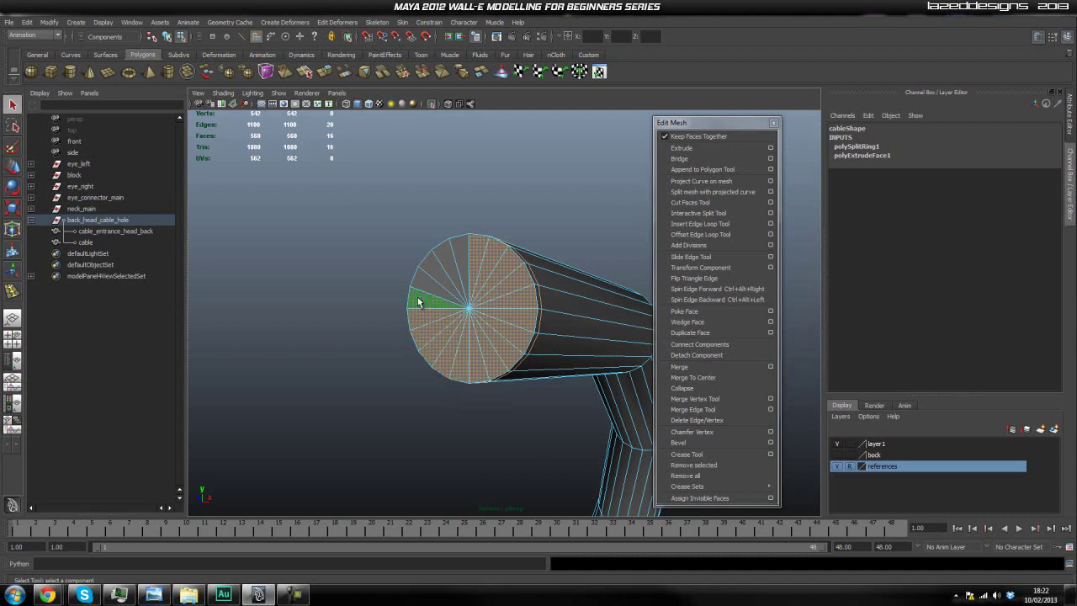
left_click(417, 297, "shift")
left_click(425, 282, "shift")
left_click(435, 271, "shift")
left_click(452, 263, "shift")
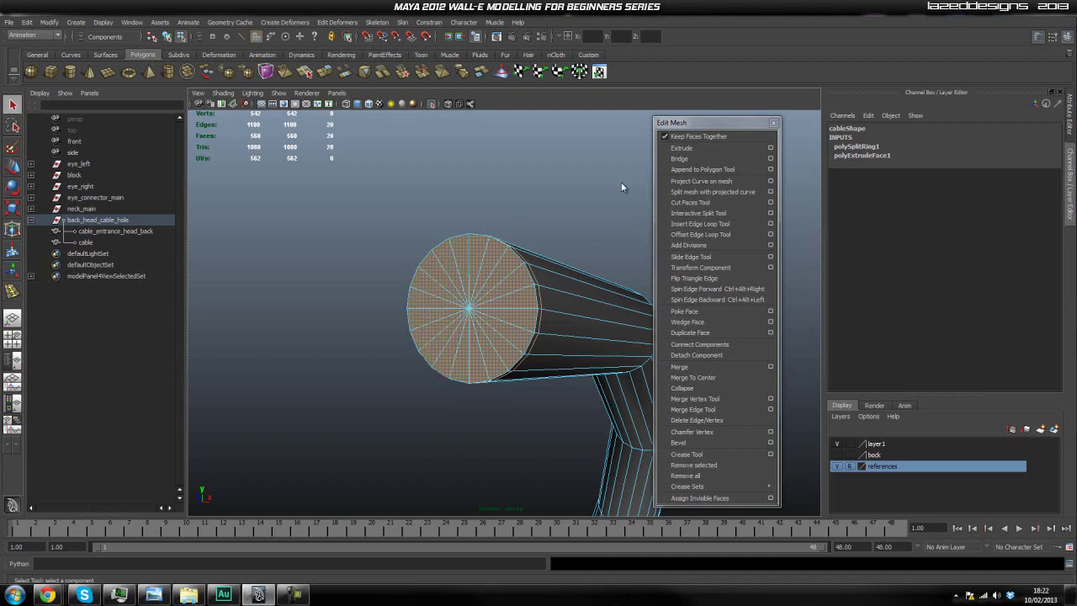
left_click(682, 147)
key("r")
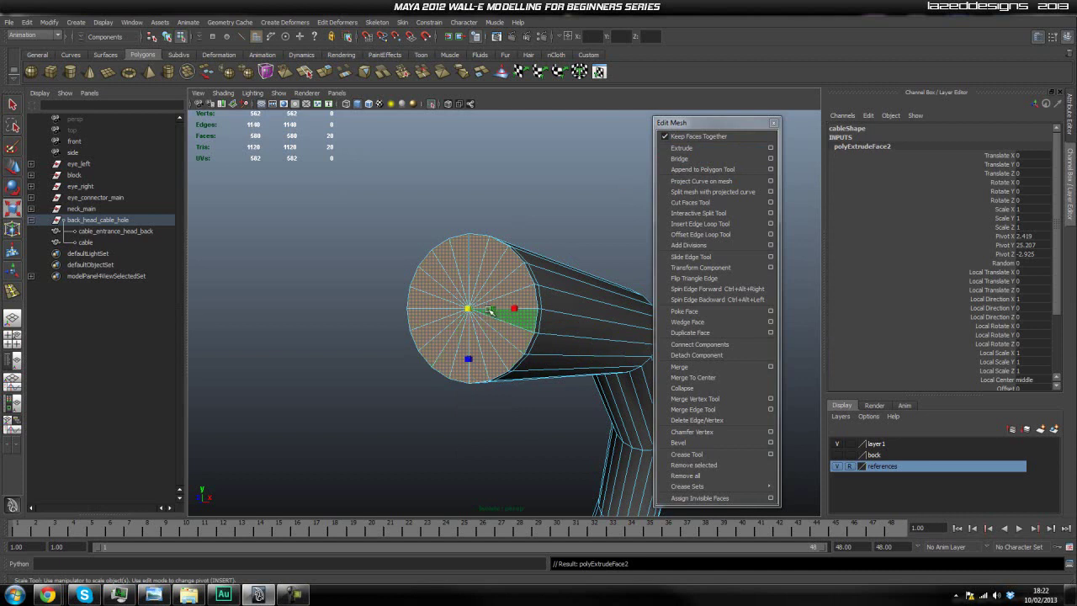
left_click_drag(469, 310, 461, 323)
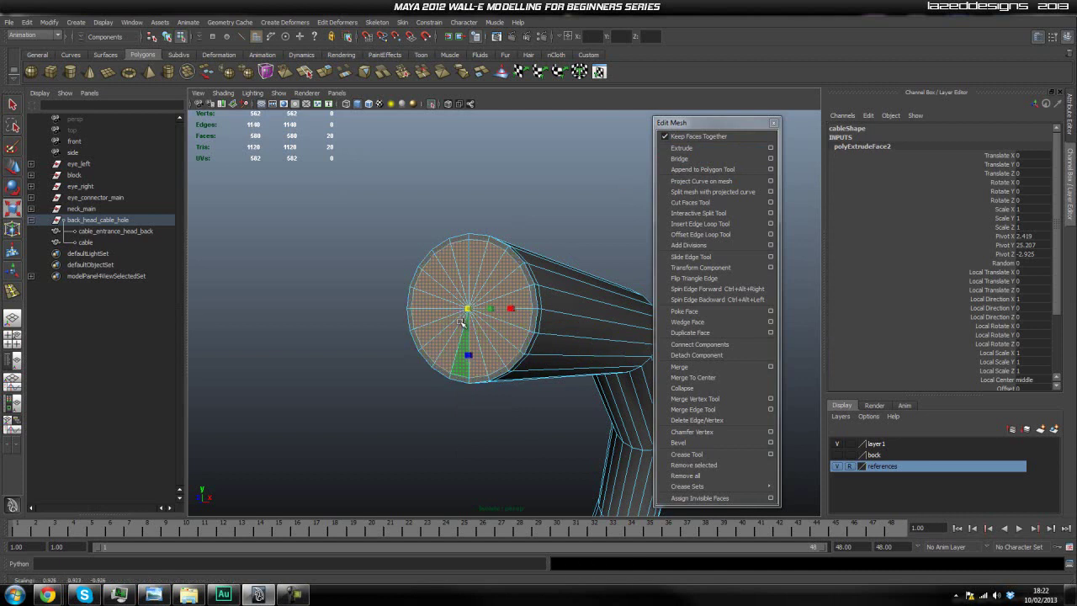
Extrude all cap faces at the cable's neck-connector end and scale them slightly inward
key("q")
scroll(362, 458, "down", 6)
middle_click_drag(368, 477, 432, 337, "alt")
scroll(434, 395, "down", 3)
middle_click_drag(442, 463, 569, 362, "alt")
left_click_drag(568, 364, 480, 286, "alt")
right_click_drag(476, 281, 499, 260)
right_click_drag(488, 286, 489, 311)
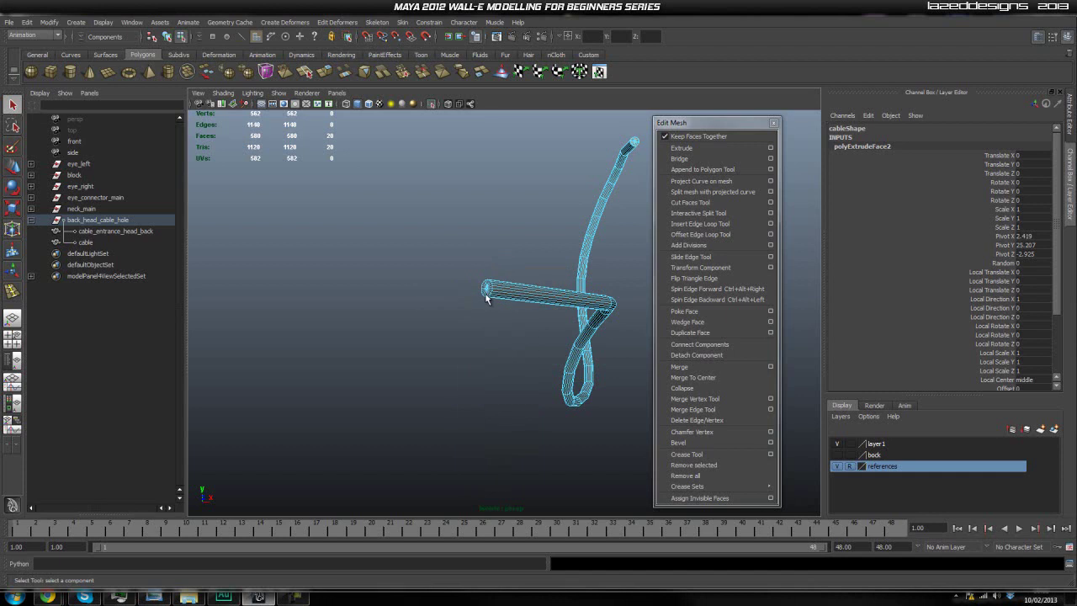
left_click(486, 291)
key("f")
scroll(500, 349, "up", 2)
scroll(500, 349, "down", 5)
left_click_drag(499, 350, 559, 309, "alt")
middle_click_drag(559, 308, 502, 377, "alt")
left_click(334, 442)
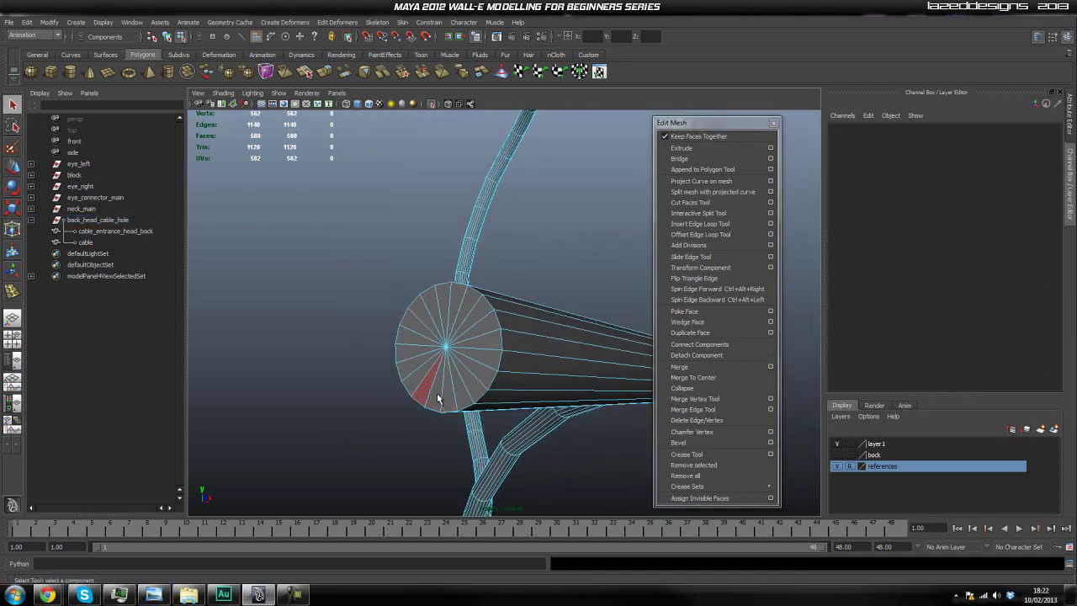
left_click(449, 394)
left_click(461, 393, "shift")
left_click(473, 385, "shift")
left_click(481, 375, "shift")
left_click(485, 361, "shift")
left_click(482, 341, "shift")
left_click(478, 328, "shift")
left_click(473, 315, "shift")
left_click(461, 318, "shift")
left_click(455, 311, "shift")
left_click(443, 303, "shift")
left_click(431, 306, "shift")
left_click(422, 318, "shift")
left_click(417, 331, "shift")
left_click(411, 342, "shift")
left_click(412, 355, "shift")
left_click(414, 369, "shift")
left_click(430, 394, "shift")
left_click(437, 398, "shift")
left_click(443, 401, "shift")
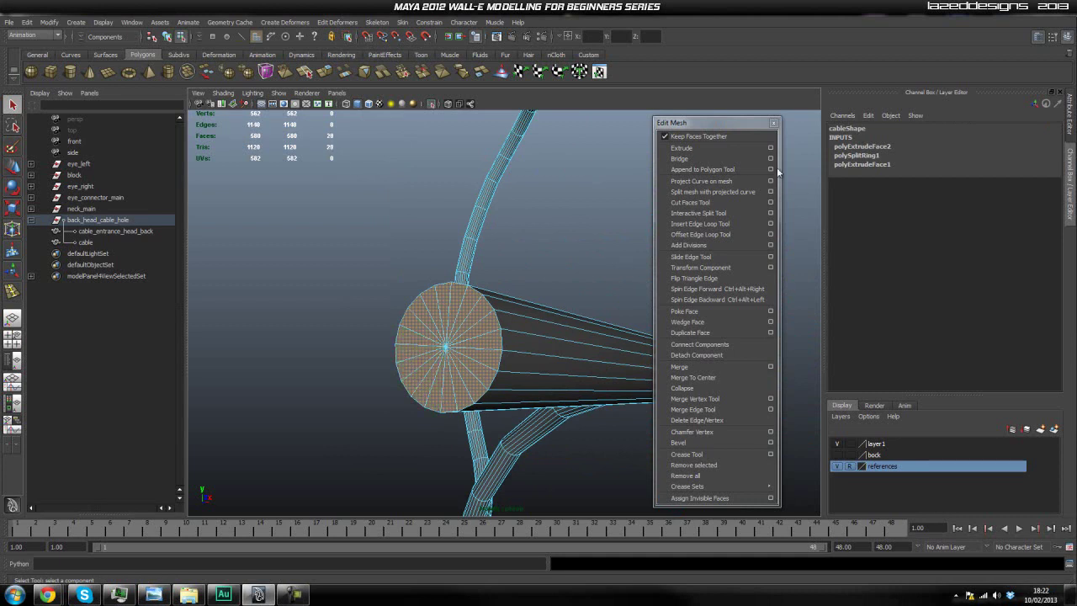
left_click(722, 148)
key("r")
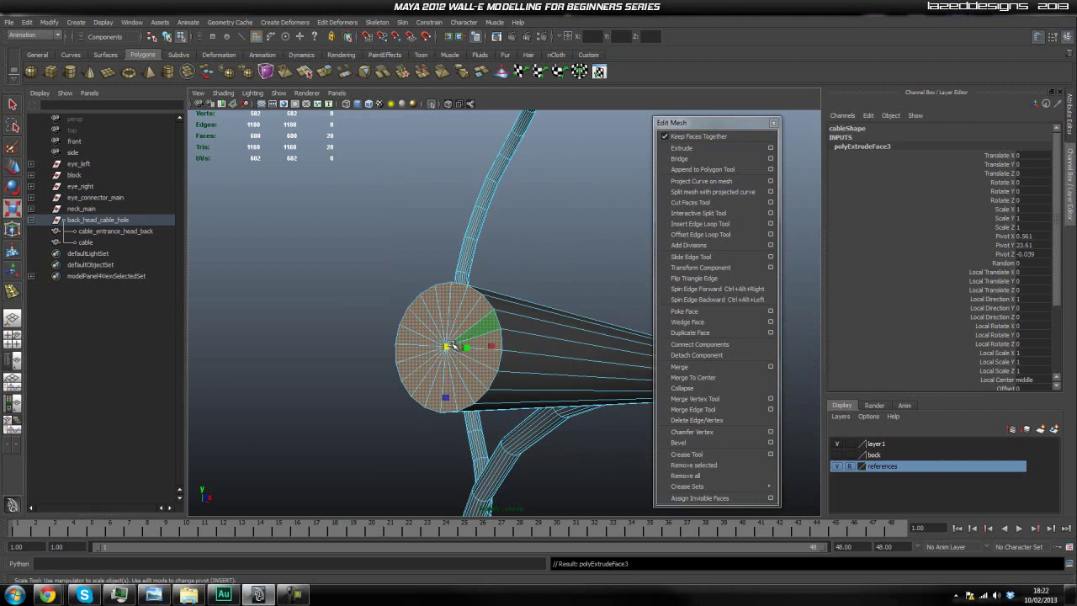
left_click_drag(450, 347, 439, 356)
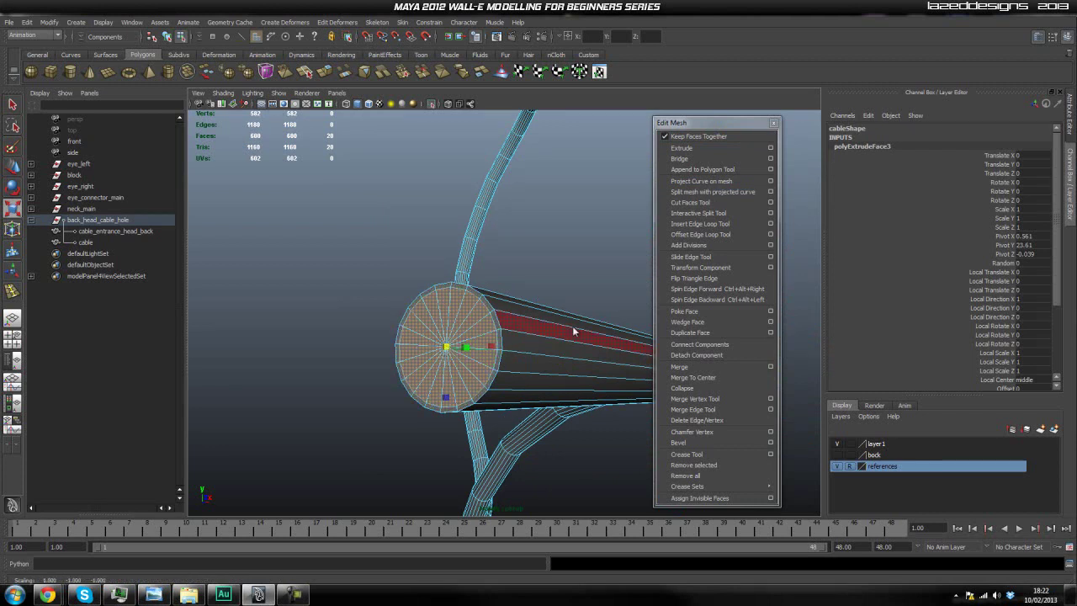
Insert an edge loop beside the cap at the cable's neck end and display the cable with smooth preview
left_click(701, 226)
left_click_drag(515, 332, 499, 314, "alt")
key("q")
right_click_drag(506, 323, 533, 310)
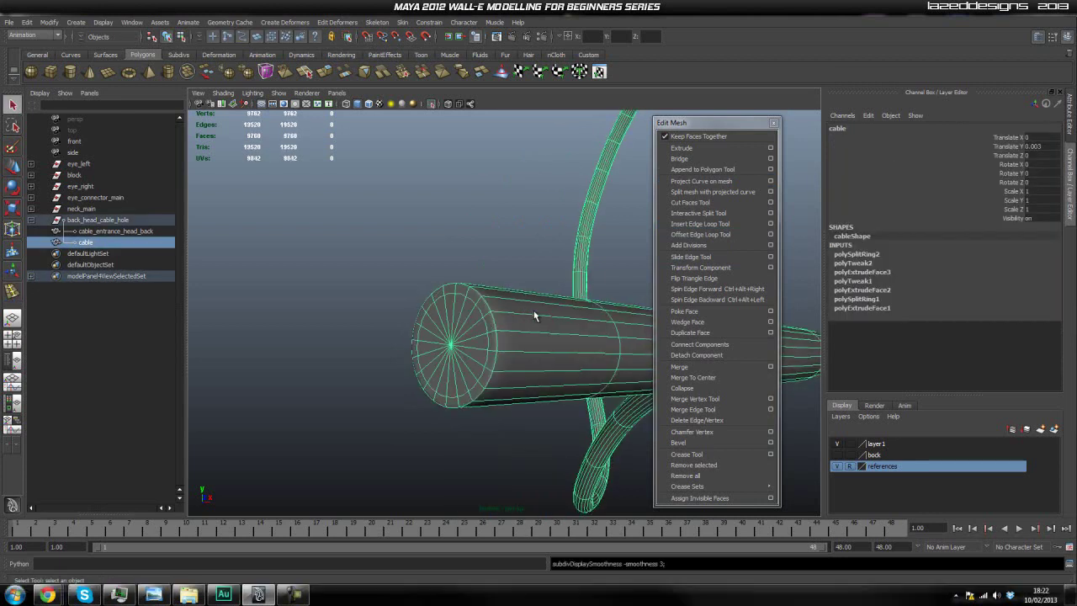
Deselect the cable and turn off isolation to bring back the rest of the model
scroll(465, 384, "down", 5)
left_click(466, 390)
left_click_drag(465, 389, 421, 432, "alt")
left_click(431, 104)
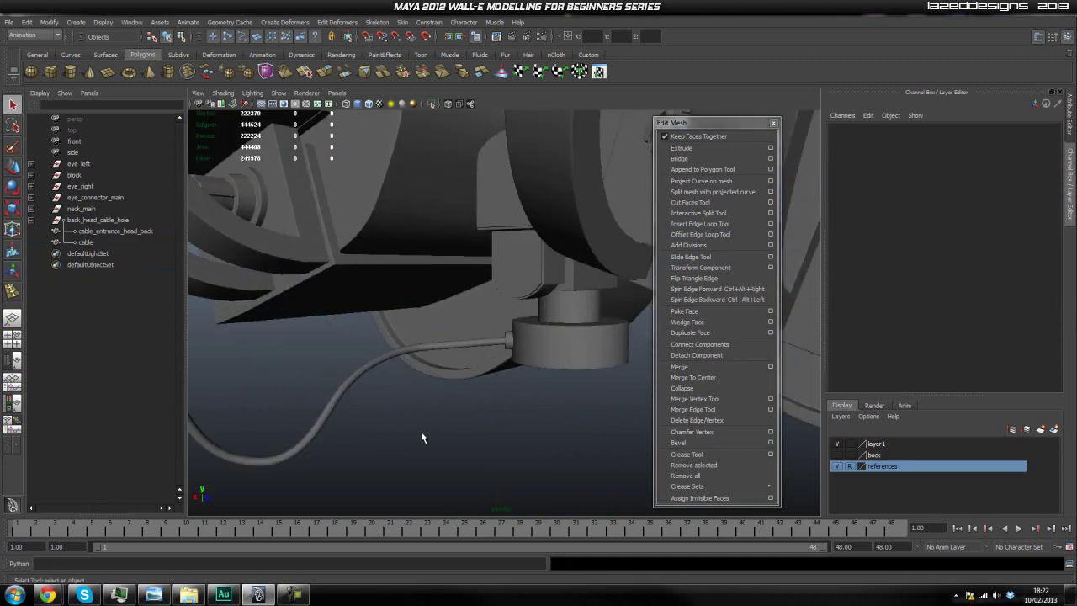
Examine from several angles how the smoothed cable enters the neck connector
left_click_drag(440, 307, 462, 362, "alt")
scroll(508, 366, "up", 5)
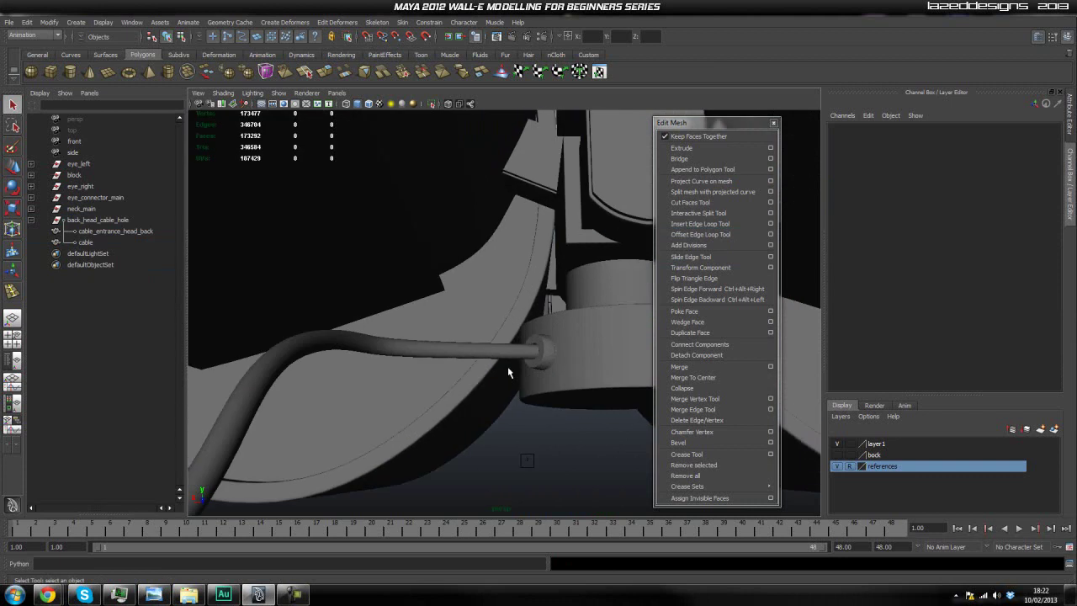
middle_click_drag(507, 366, 462, 337, "alt")
scroll(463, 339, "up", 5)
left_click_drag(466, 351, 455, 384, "alt")
left_click(621, 340)
scroll(578, 361, "up", 5)
scroll(431, 407, "down", 10)
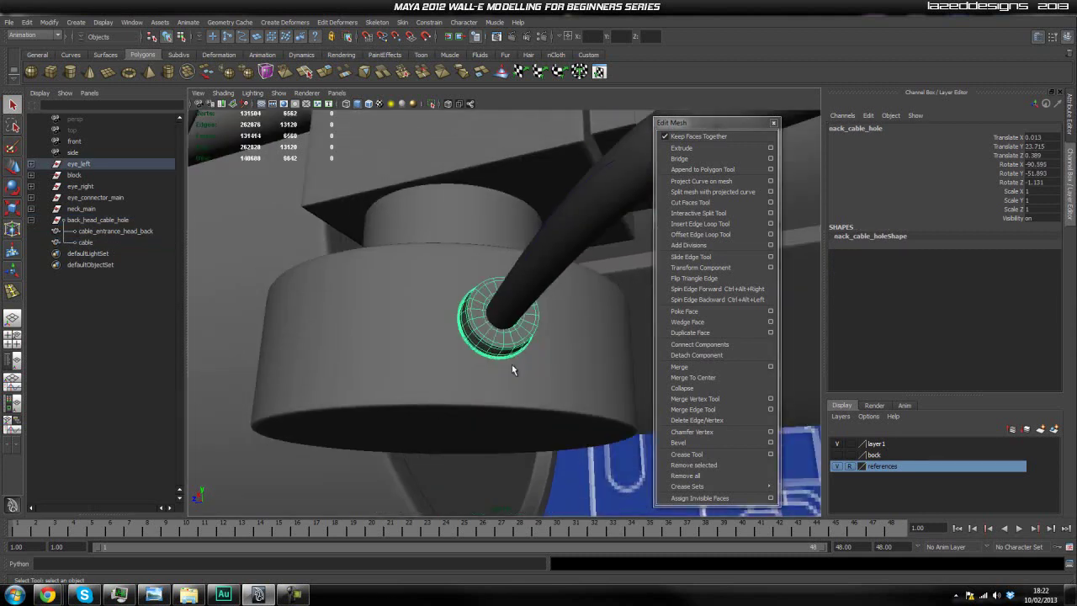
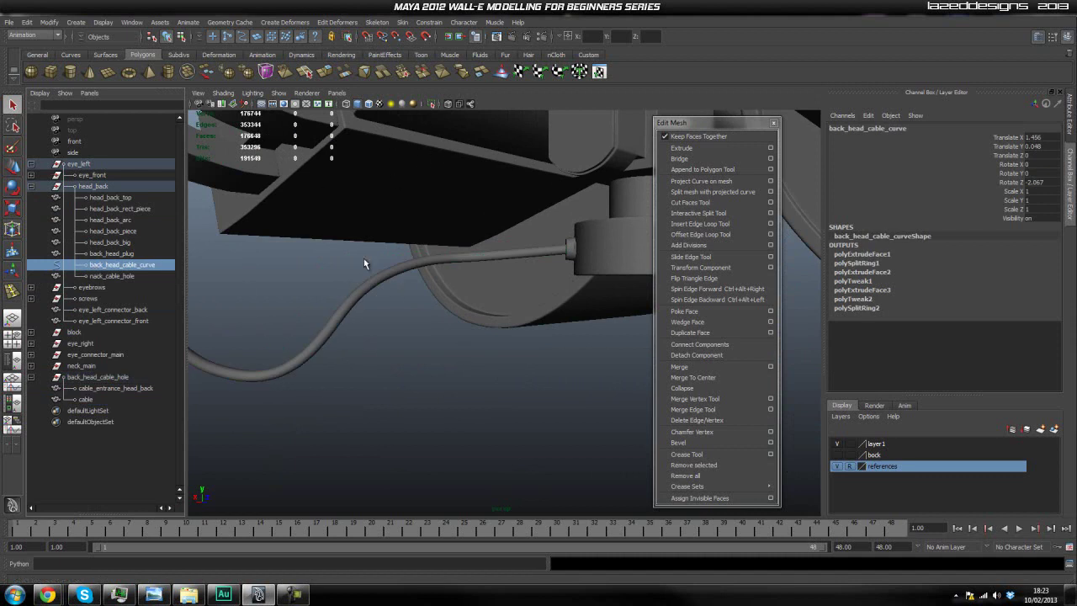
Isolate only back_head_cable_curve and nack_cable_hole in the viewport, leaving the cable mesh out
left_click(360, 293, "shift")
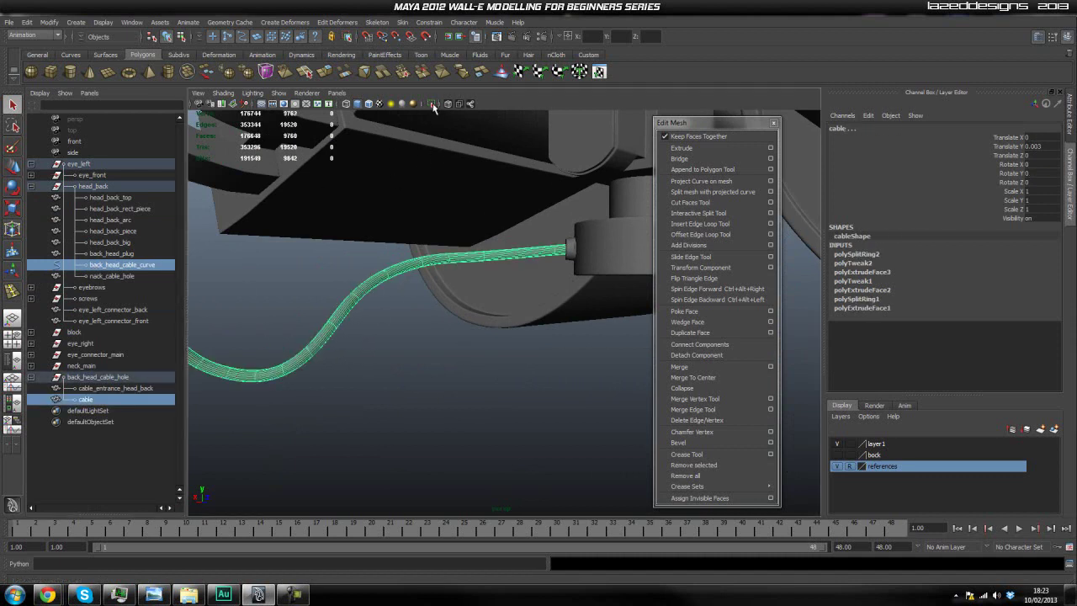
left_click(568, 250, "shift")
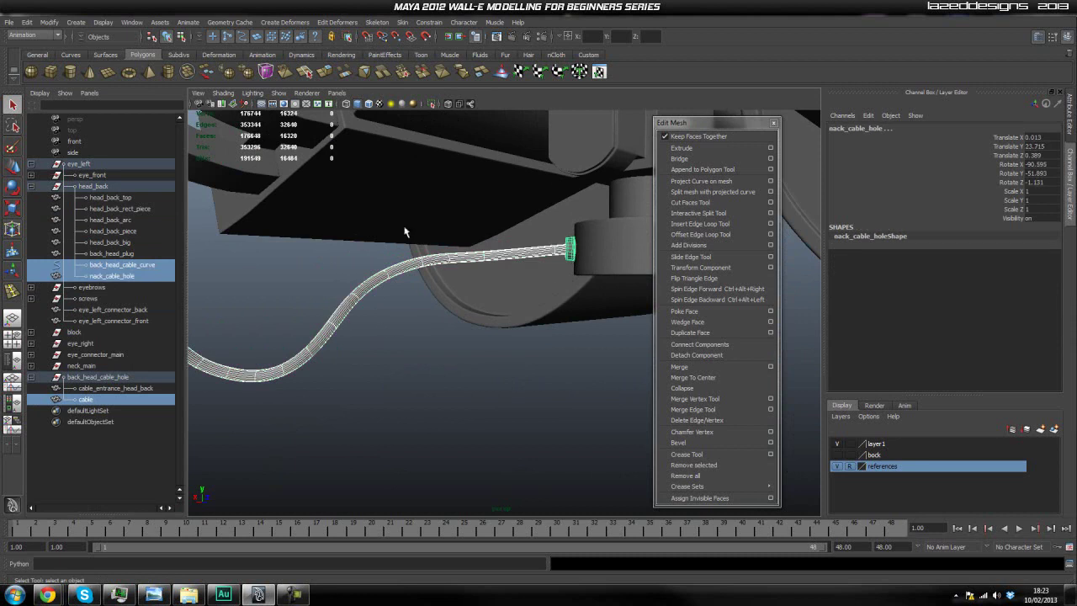
left_click(432, 105)
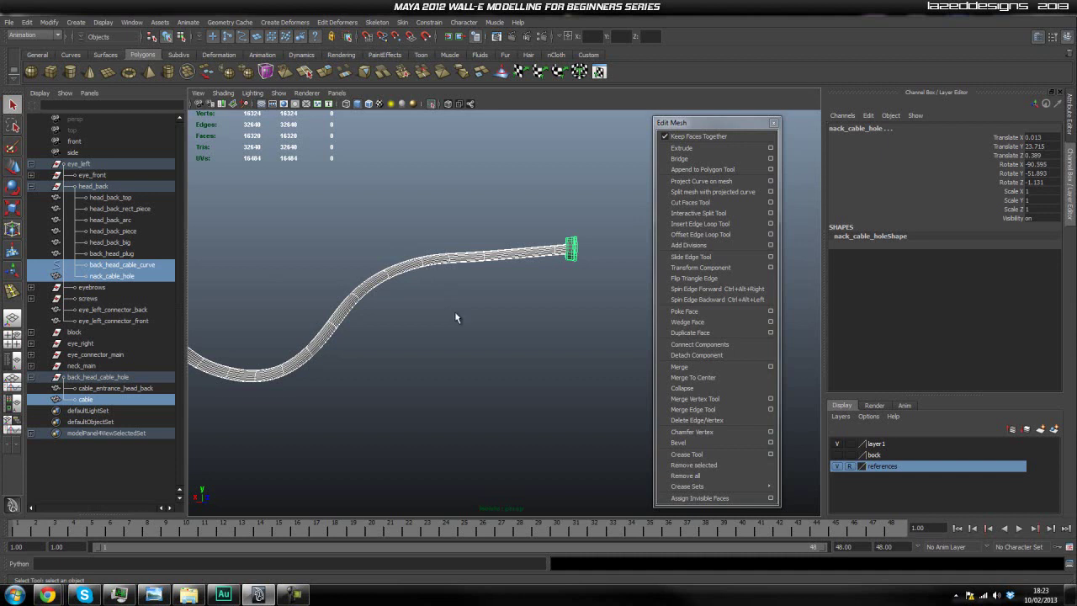
left_click(432, 104)
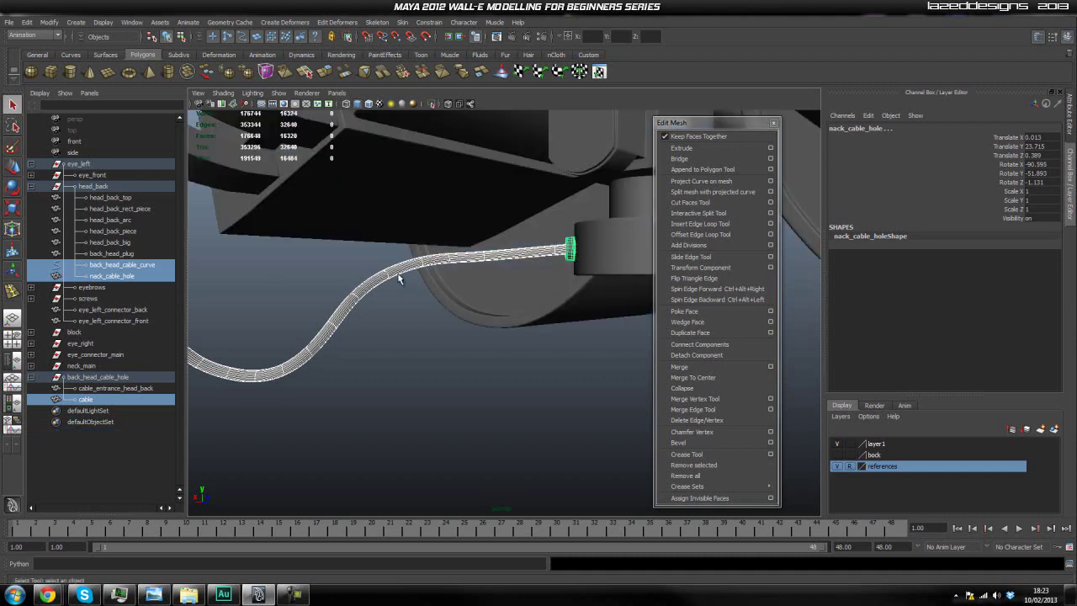
left_click(397, 277, "shift")
left_click(432, 104)
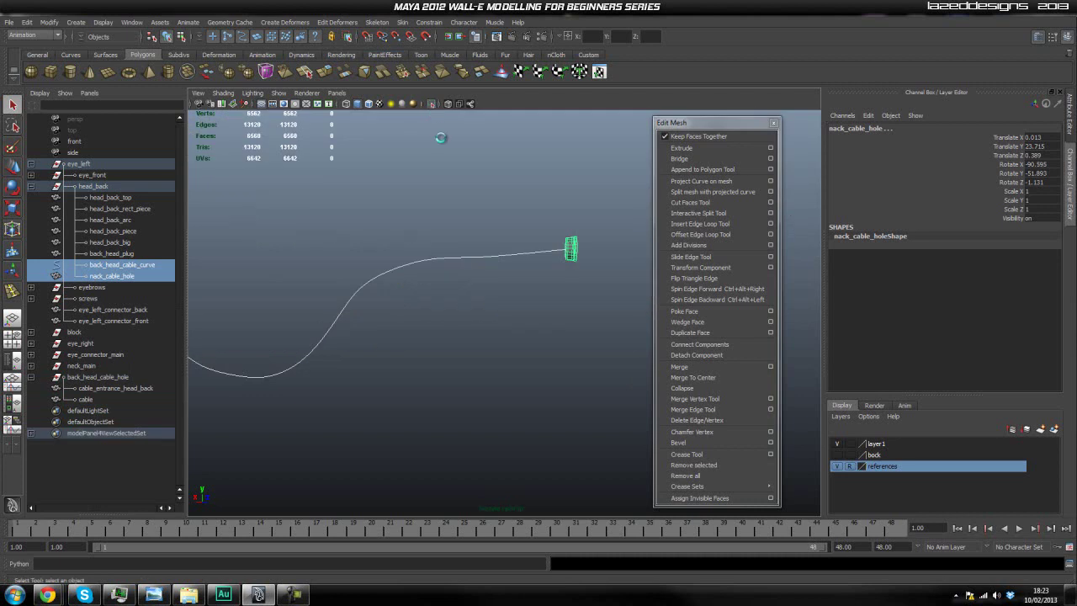
left_click(492, 343)
left_click_drag(492, 343, 404, 335, "alt")
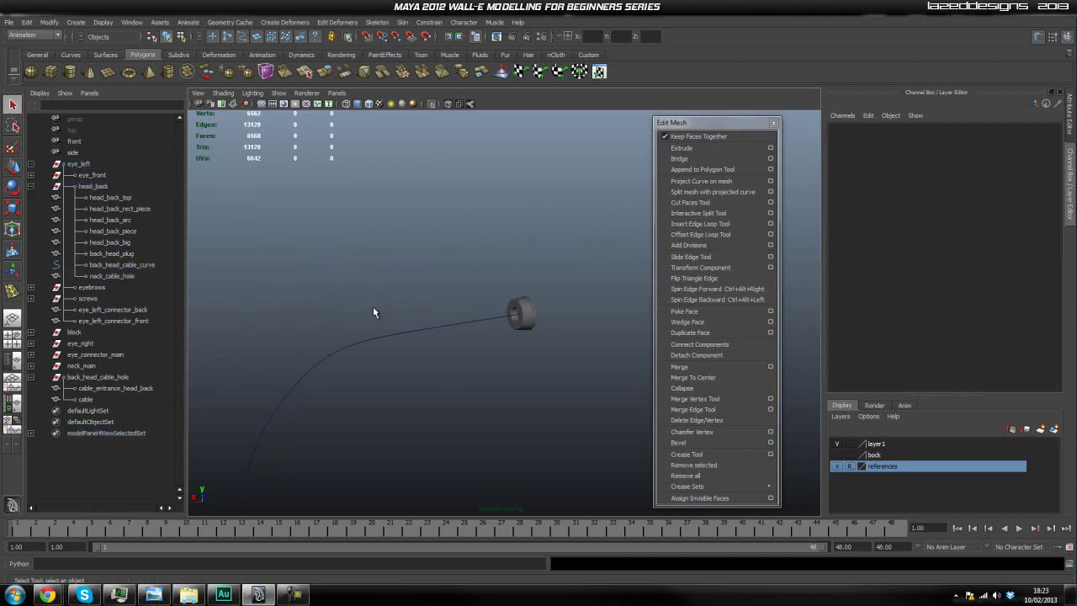
Display the control vertices of back_head_cable_curve for editing
left_click(376, 340)
right_click_drag(375, 338, 374, 311)
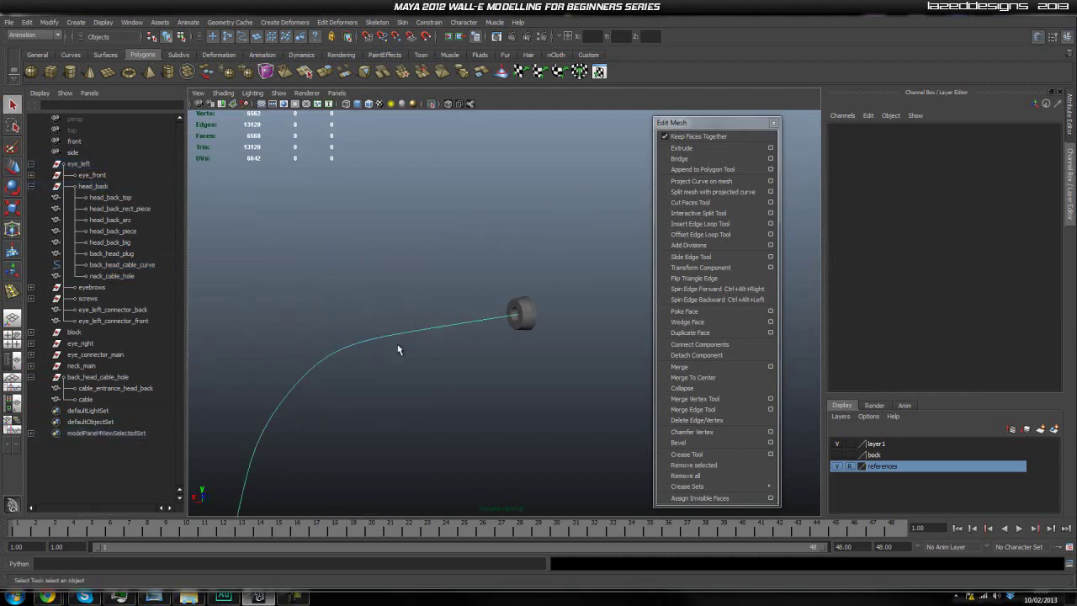
right_click(343, 349)
left_click(314, 348)
left_click_drag(376, 359, 488, 298, "alt")
key("space")
scroll(493, 338, "up", 4)
middle_click_drag(467, 311, 438, 303, "alt")
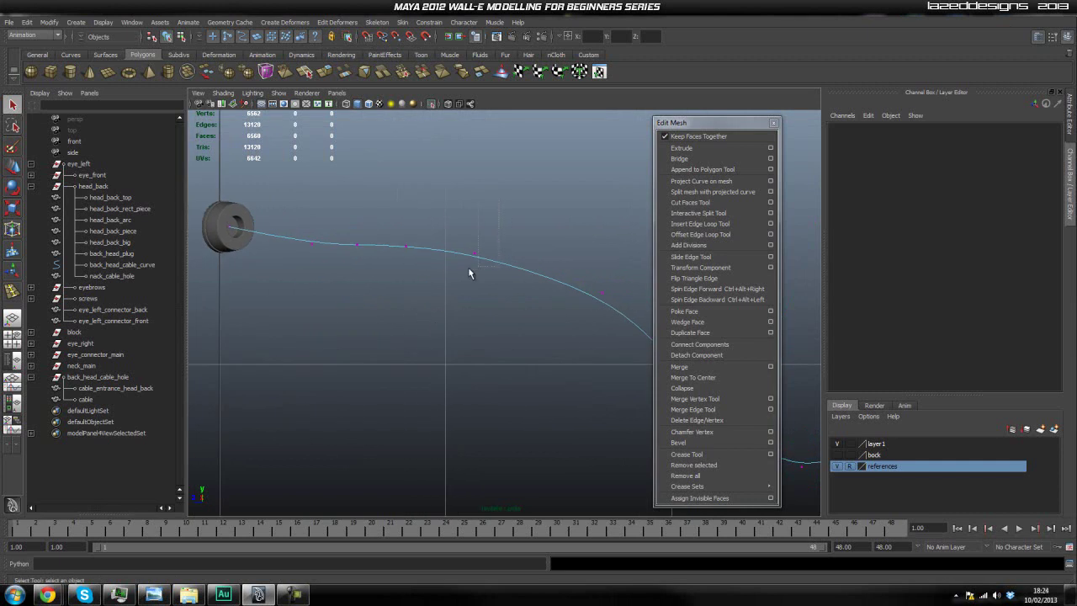
Move the curve's control vertices nearest the neck connector horizontally closer to the connector
middle_click_drag(481, 358, 457, 308, "alt")
scroll(451, 297, "down", 5)
scroll(404, 299, "up", 4)
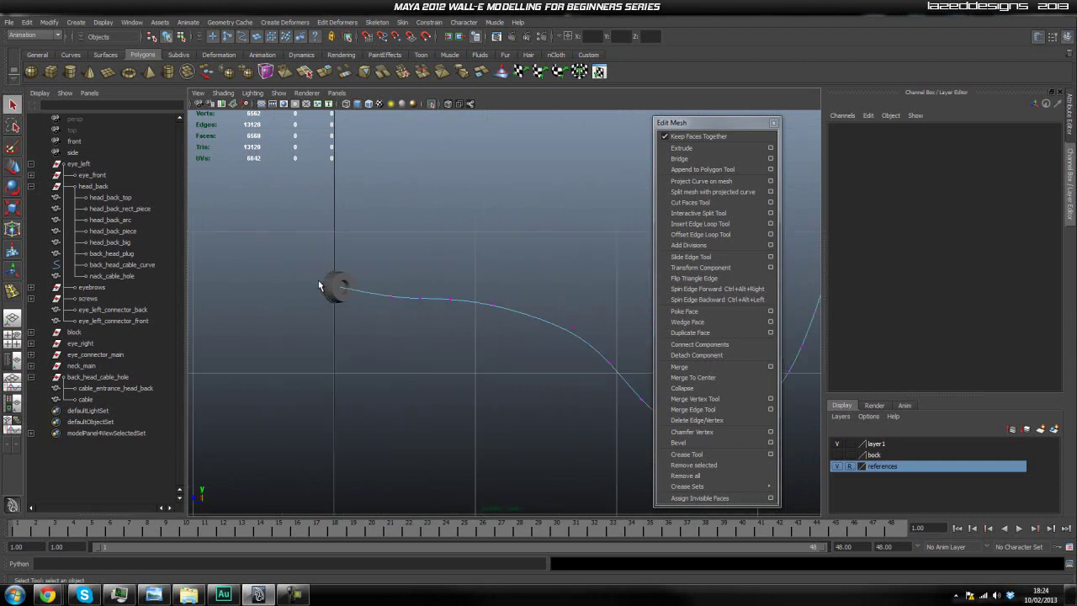
right_click_drag(501, 335, 530, 276, "alt")
left_click_drag(536, 330, 578, 255, "alt")
left_click_drag(400, 327, 396, 298)
key("w")
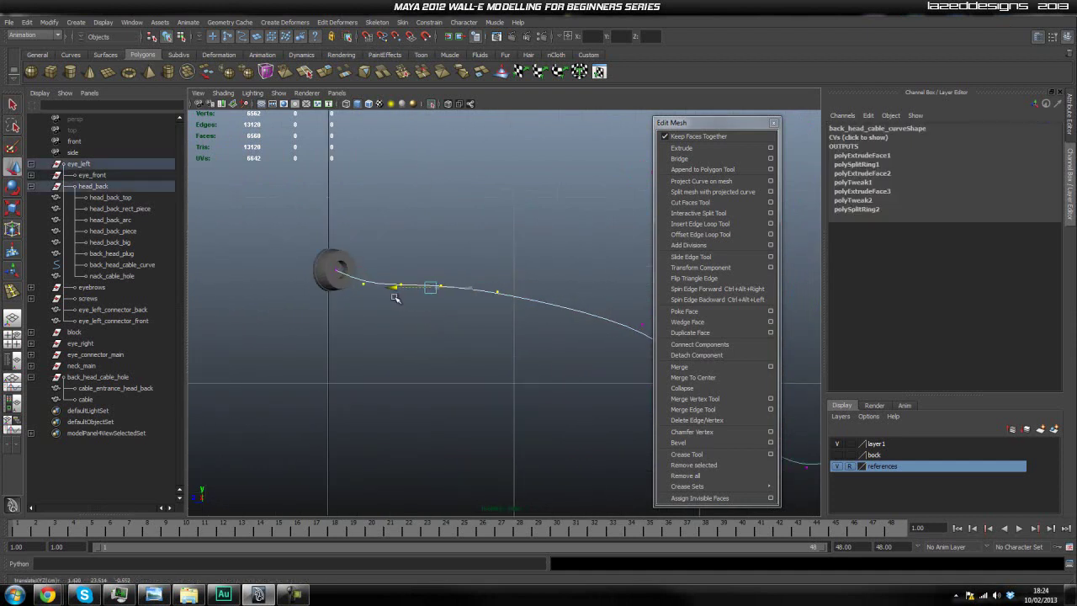
Move the three control vertices on the curve's descending slope horizontally toward the neck connector
left_click_drag(550, 356, 405, 281, "alt")
left_click_drag(445, 356, 446, 354)
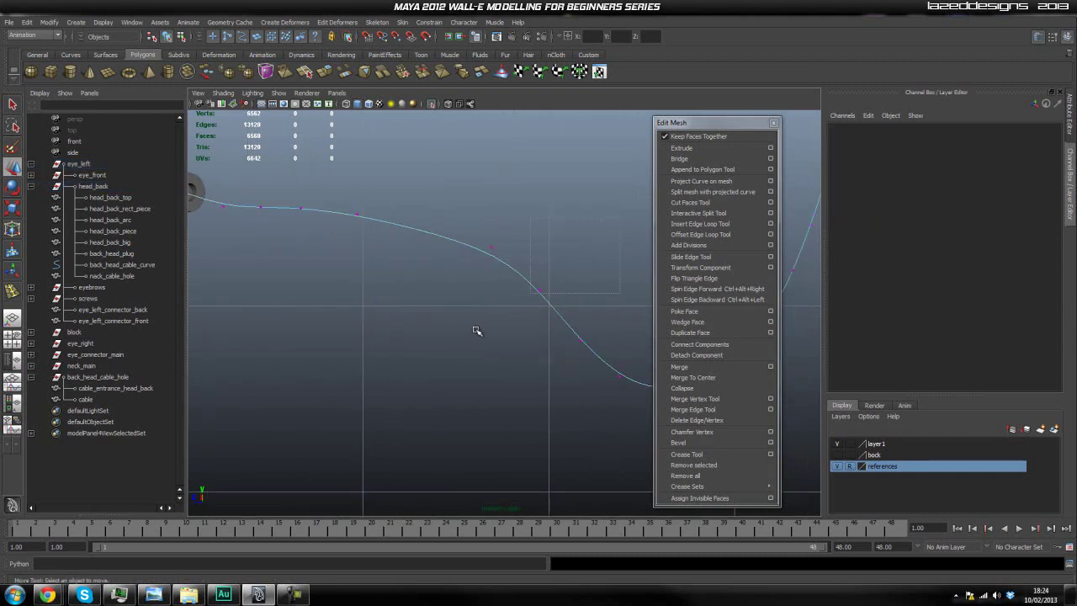
left_click_drag(497, 295, 427, 317)
middle_click_drag(548, 372, 465, 330, "alt")
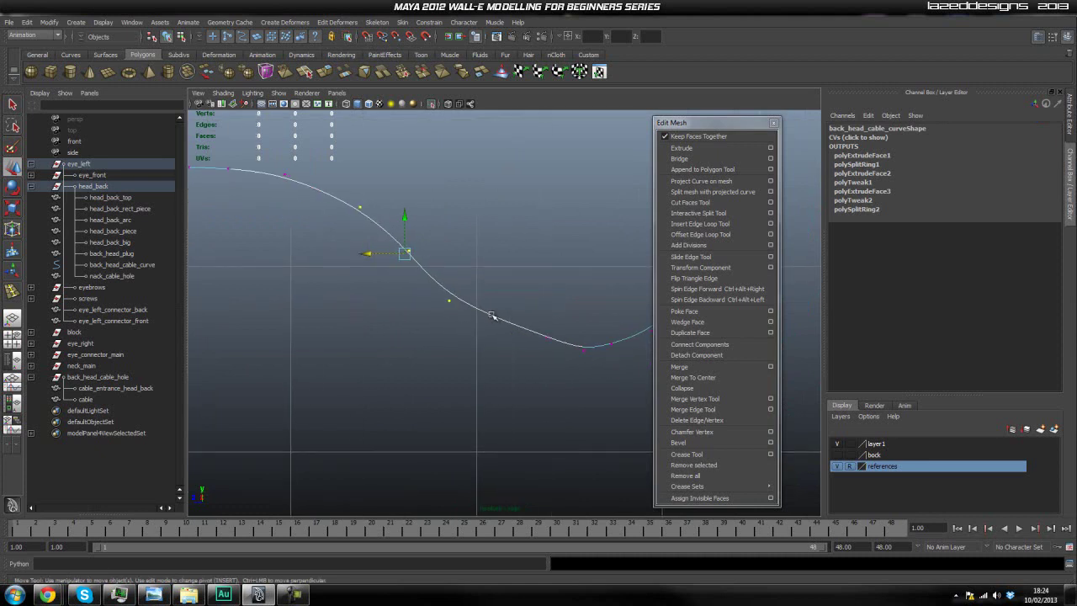
Move the control vertex on the lower part of the curve's slope horizontally toward the neck connector
left_click_drag(539, 383, 540, 381)
left_click_drag(543, 344, 497, 350)
middle_click_drag(617, 396, 515, 386, "alt")
left_click(574, 355)
In the front view, move the curve's control vertices along its flat stretch and first bend horizontally closer to the neck connector
right_click_drag(575, 354, 523, 342, "alt")
middle_click_drag(311, 315, 375, 329, "alt")
right_click_drag(305, 313, 455, 324, "alt")
key("space")
left_click_drag(415, 312, 417, 334)
middle_click_drag(556, 352, 195, 222, "alt")
mouse_move(450, 319)
left_mouse_down("alt")
mouse_move(524, 361)
mouse_move(464, 332)
mouse_move(429, 295)
mouse_move(458, 303)
left_mouse_up("alt")
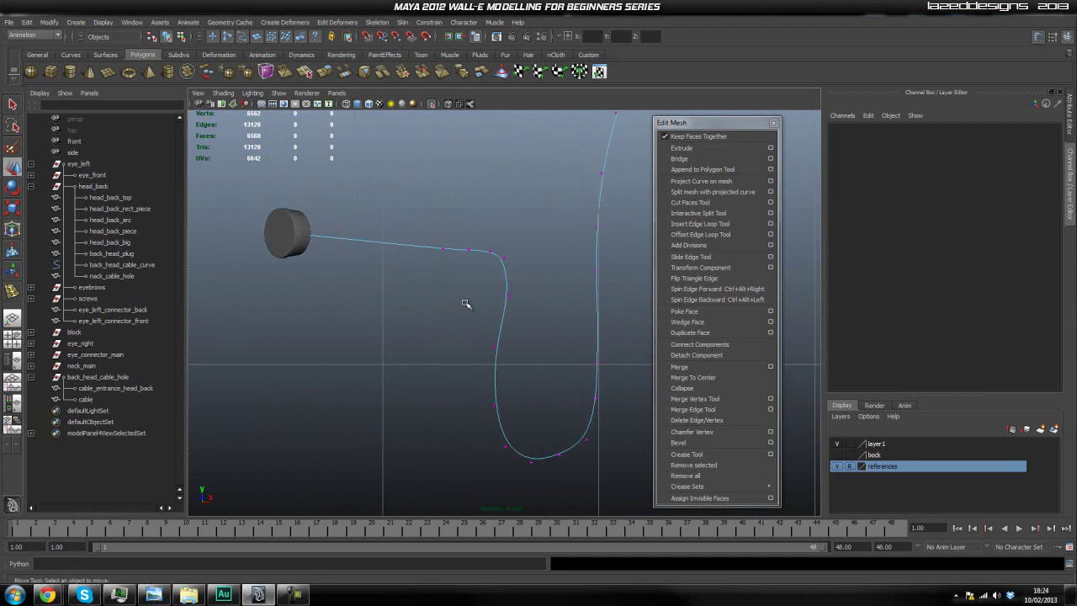
left_click_drag(379, 316, 379, 316)
left_click_drag(510, 282, 406, 292)
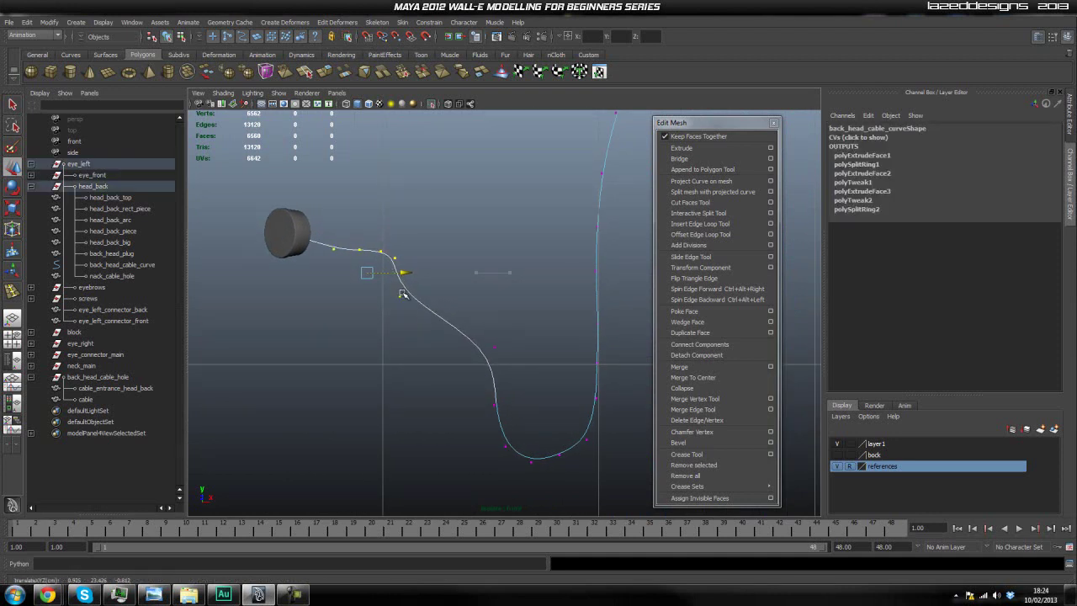
Move the control vertices farther down the descending slope toward the connector so the curve widens into a U shape
left_click(514, 314)
left_click_drag(514, 314, 423, 428)
left_click_drag(526, 374, 471, 390)
left_click(412, 369)
left_click_drag(411, 370, 460, 352)
left_click(495, 368)
Shift the control vertex just before the lowest point of the loop slightly toward the connector to round the bottom
middle_click_drag(494, 368, 481, 336, "alt")
left_click(467, 387)
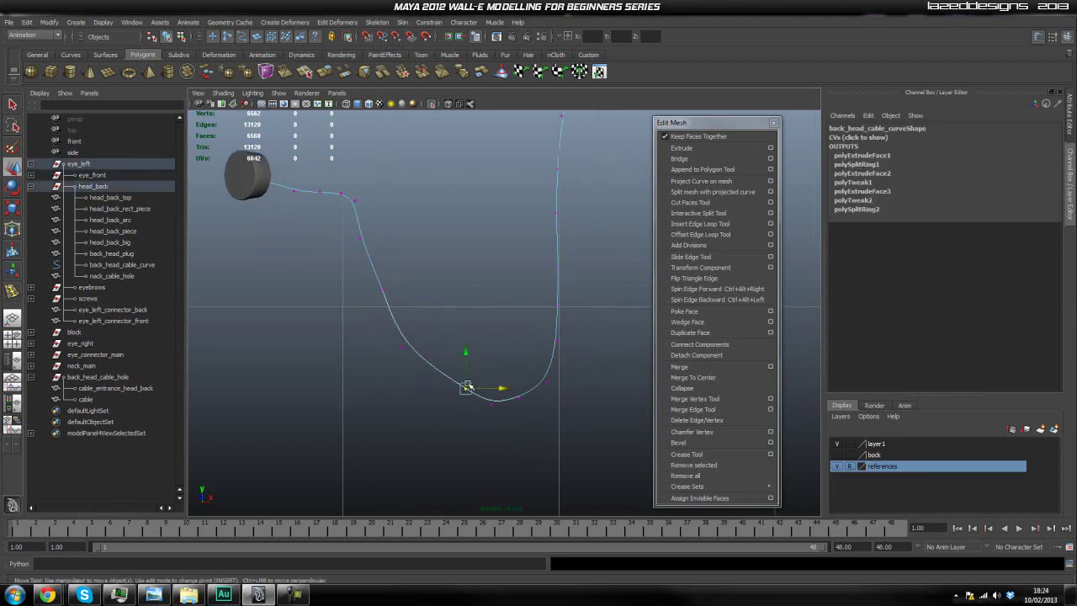
left_click_drag(502, 394, 494, 392)
left_click(490, 336)
middle_click_drag(490, 337, 501, 366, "alt")
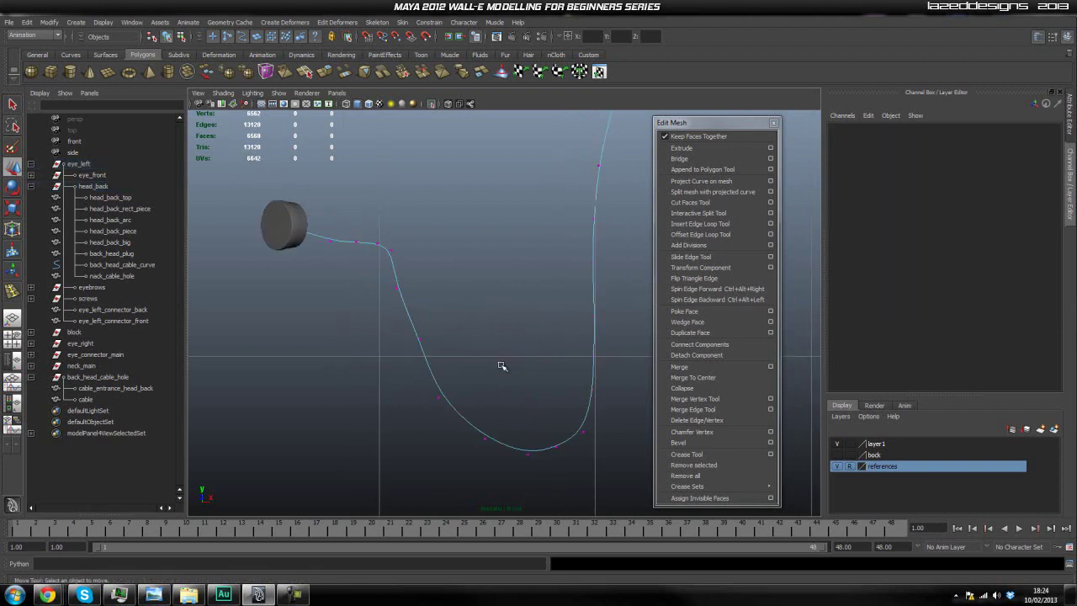
Adjust the heights of the control vertices on the short stretch beside the neck connector to give the curve a gentle droop
left_click(389, 252)
left_click(454, 237)
left_click_drag(362, 231, 343, 255)
left_click_drag(330, 208, 330, 201)
left_click(421, 270)
scroll(406, 276, "up", 2)
middle_click_drag(370, 250, 387, 269, "alt")
left_click_drag(357, 235, 343, 262)
left_click_drag(346, 214, 345, 215)
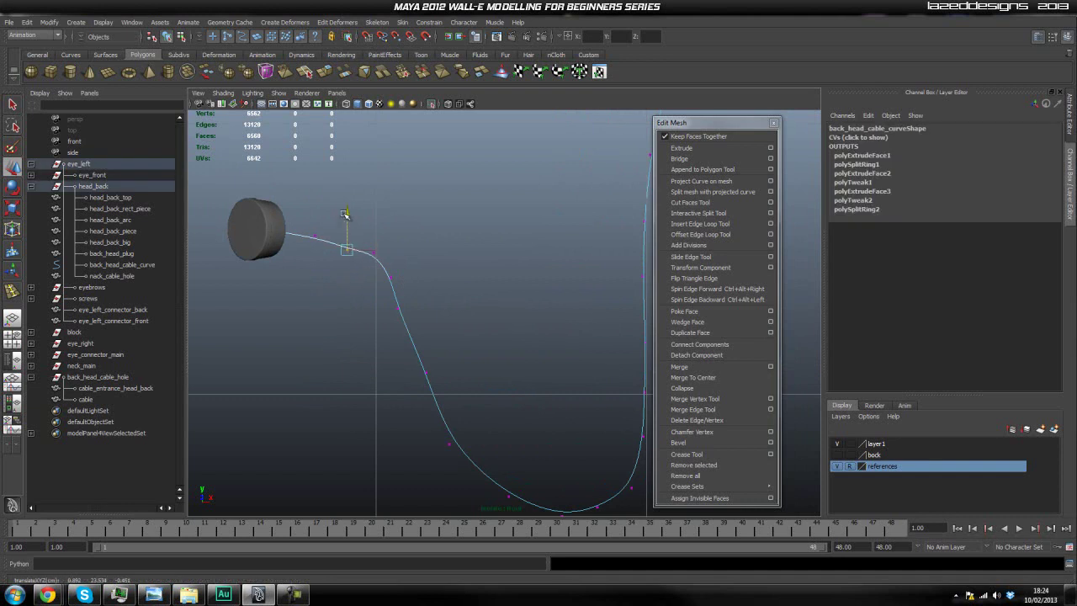
left_click(421, 233)
Nudge the control vertex just below the upper bend horizontally away from the connector to smooth the descent
middle_click_drag(467, 312, 343, 217, "alt")
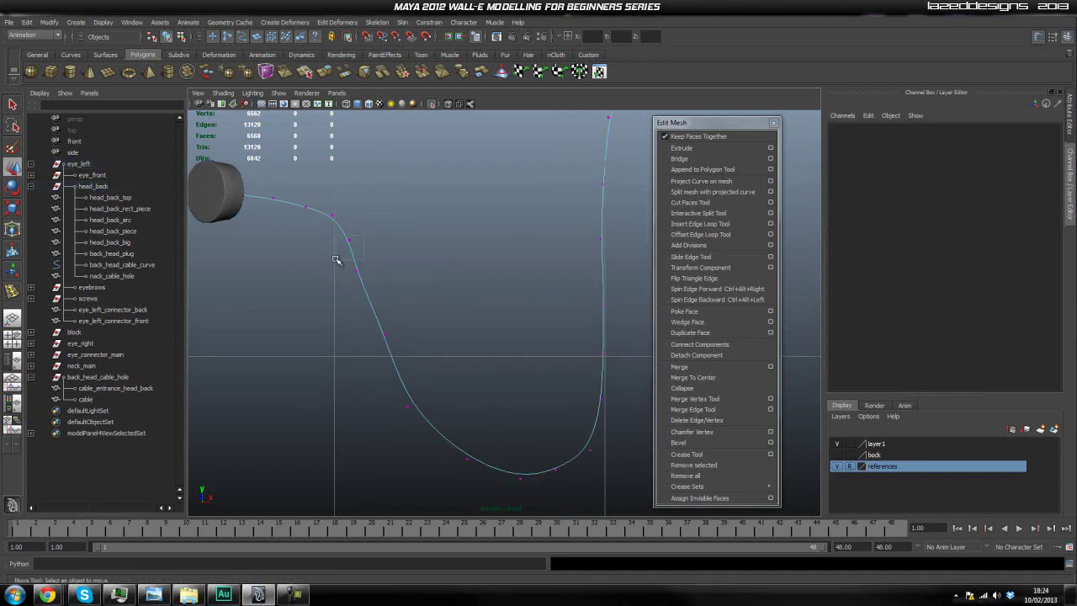
left_click(357, 240)
left_click(382, 239)
left_click_drag(373, 255, 317, 290)
left_click_drag(395, 270, 398, 271)
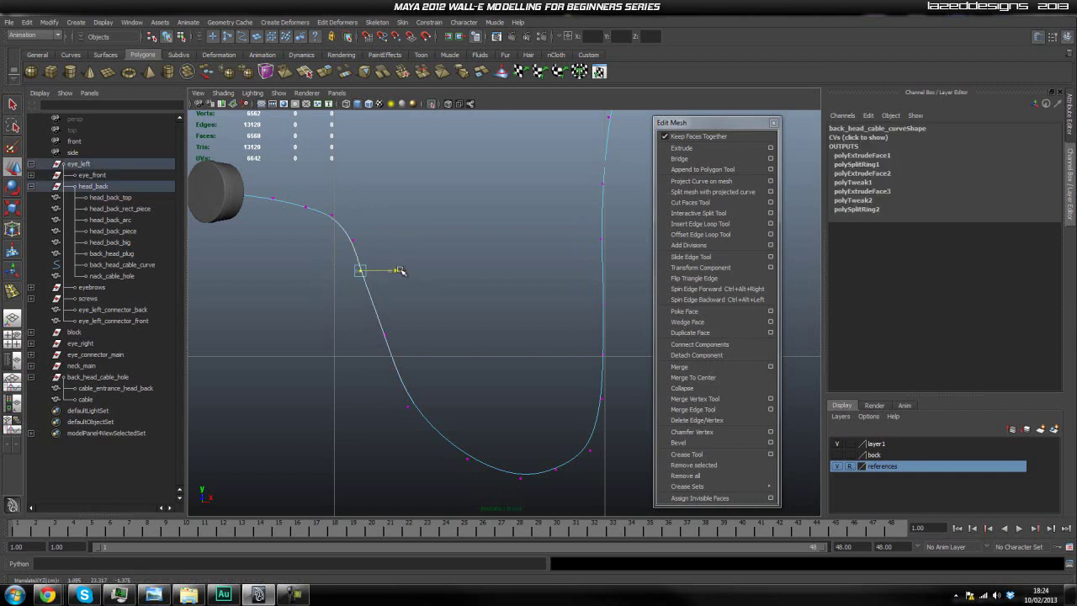
left_click_drag(409, 325, 409, 291)
left_click(462, 313)
In the perspective view, move the control vertex just outside the neck connector's hole along its depth axis
key("space")
mouse_move(410, 294)
left_mouse_down("alt")
mouse_move(426, 308)
mouse_move(400, 295)
left_mouse_up("alt")
left_click_drag(355, 245, 505, 363, "alt")
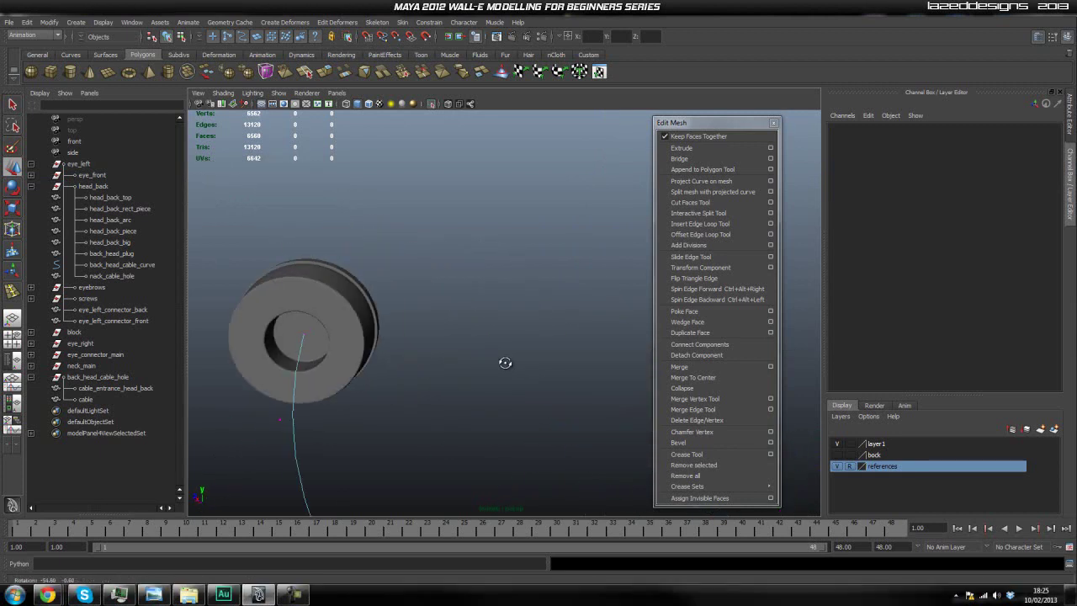
middle_click_drag(355, 377, 429, 356, "alt")
left_click_drag(429, 356, 461, 415, "alt")
left_click(462, 415)
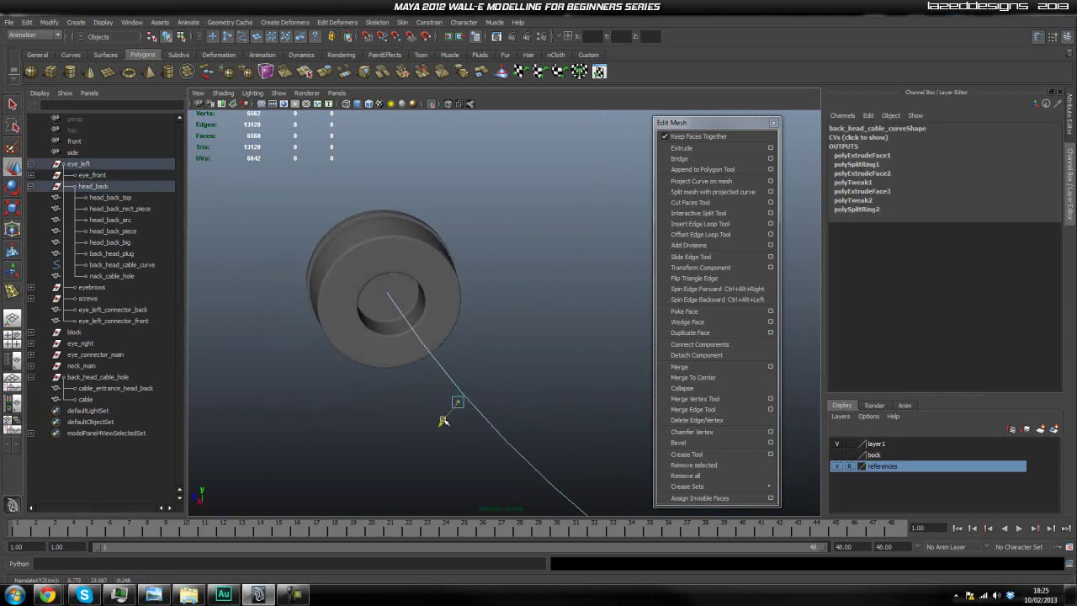
left_click_drag(406, 438, 472, 415, "alt")
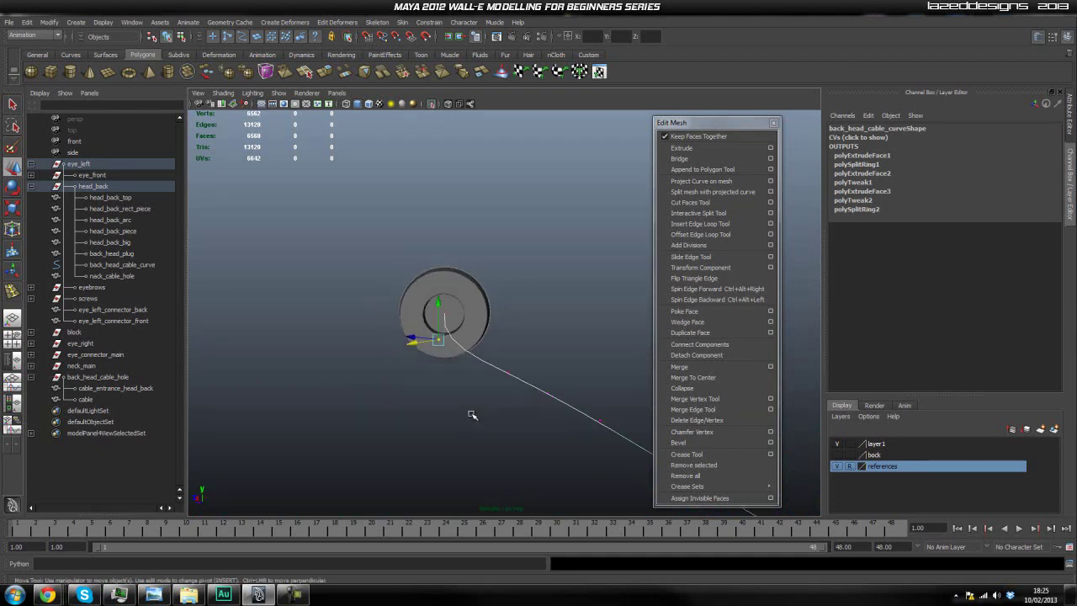
Show the full model again and move the control vertex near the neck cable hole to adjust how the cable leaves it
left_click(431, 104)
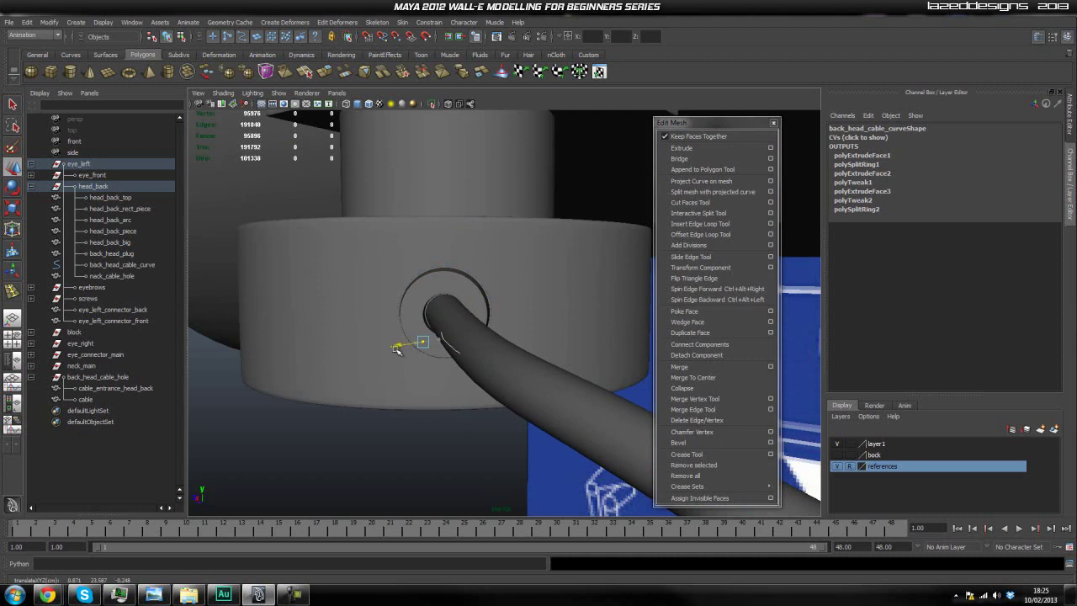
left_click_drag(416, 349, 565, 341)
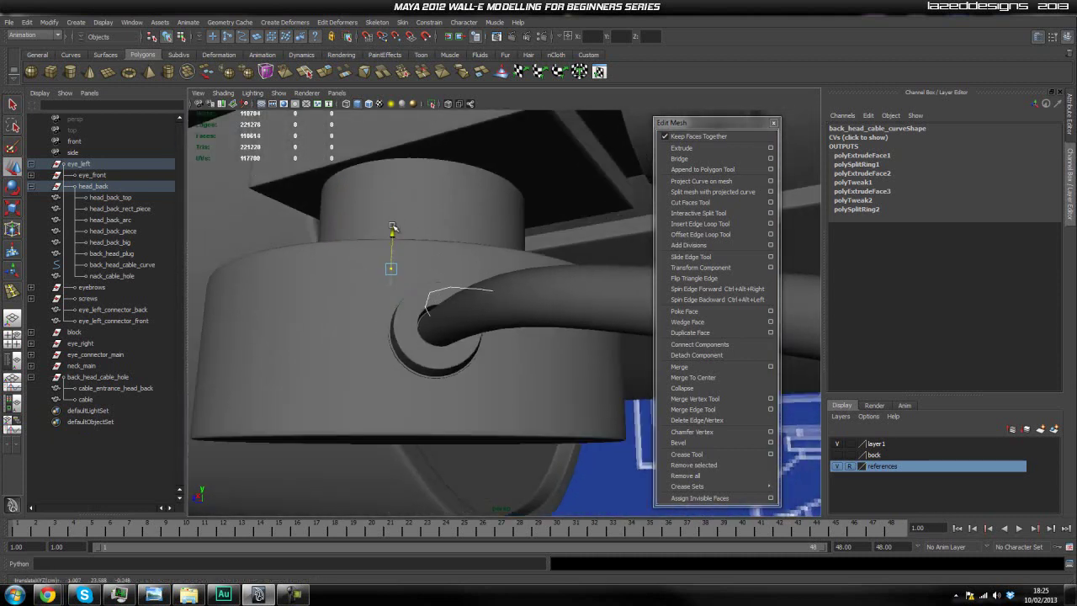
left_click_drag(392, 218, 548, 363, "alt")
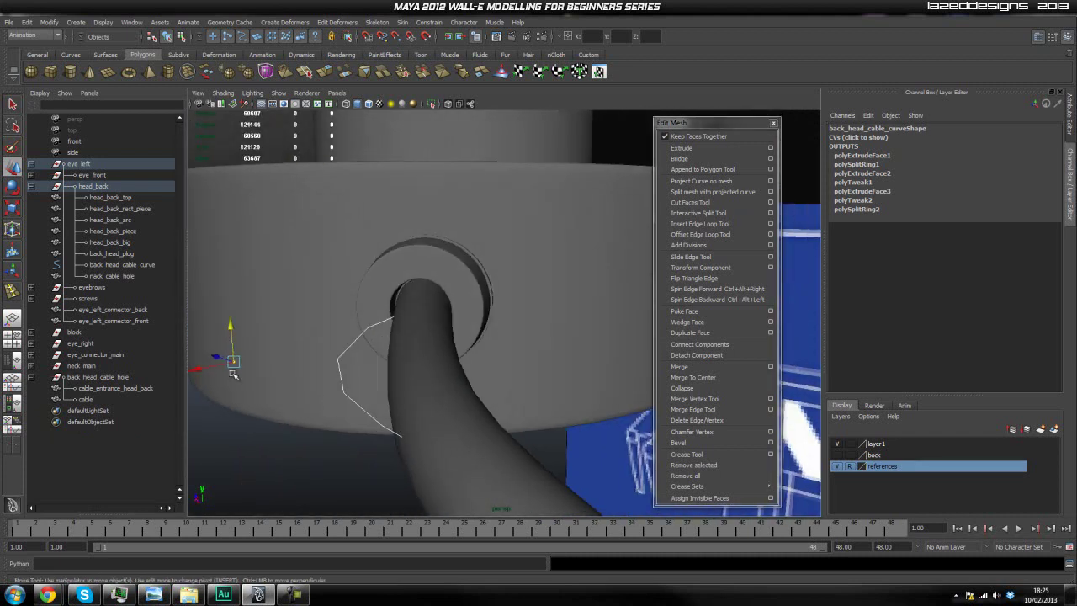
left_click_drag(217, 360, 63, 328)
mouse_move(378, 378)
left_mouse_down("alt")
mouse_move(399, 355)
mouse_move(418, 371)
mouse_move(365, 375)
left_mouse_up("alt")
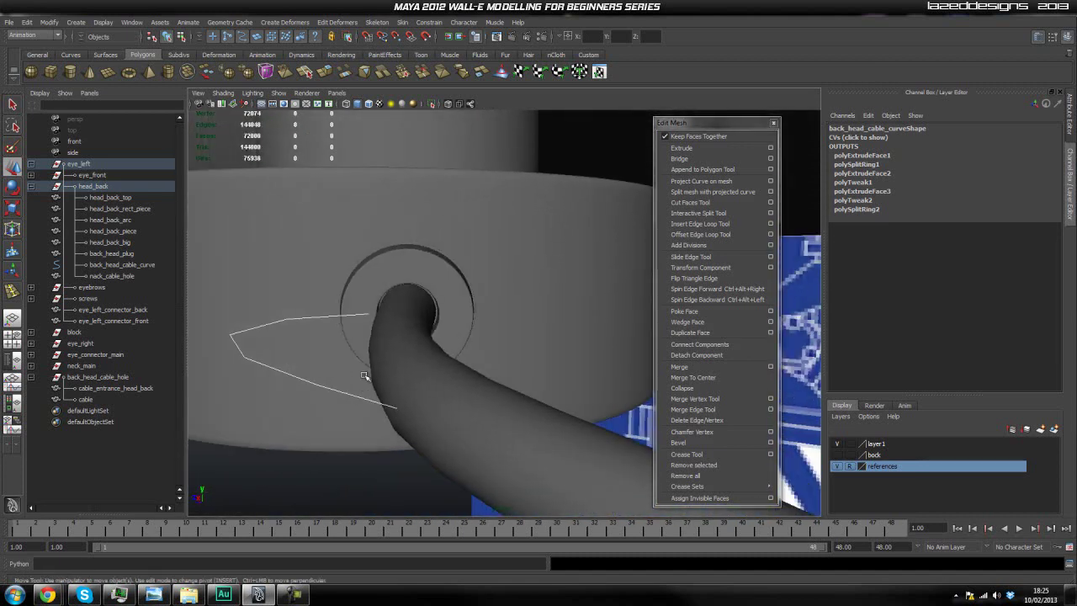
Bring the displaced control vertex back toward the neck cable hole so the cable exits it smoothly, leaving nothing selected
scroll(318, 367, "down", 5)
left_click_drag(270, 331, 281, 329)
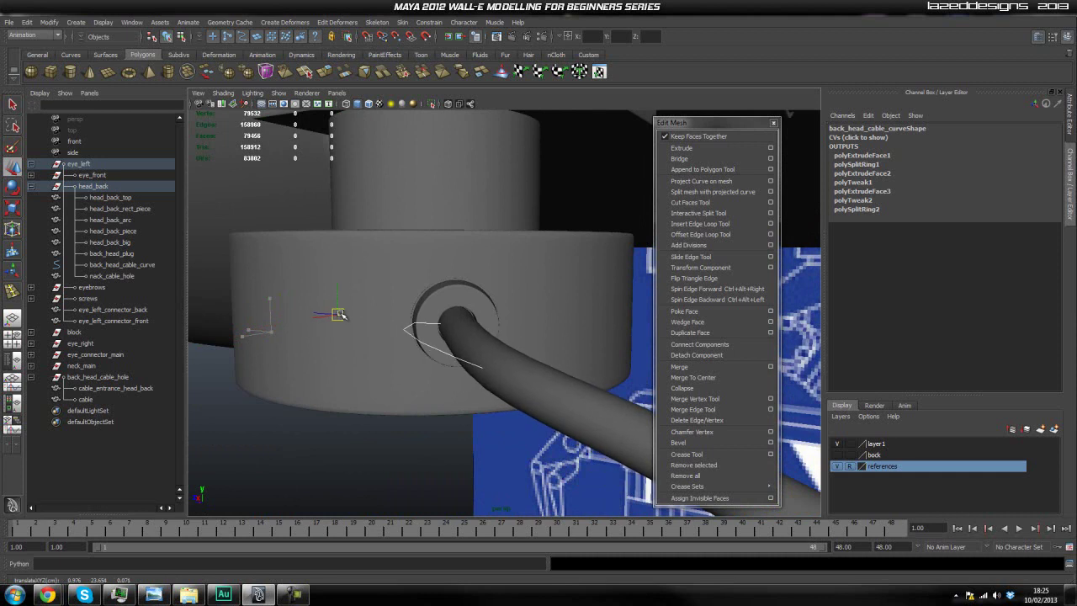
left_click_drag(364, 335, 519, 389, "alt")
scroll(488, 377, "up", 5)
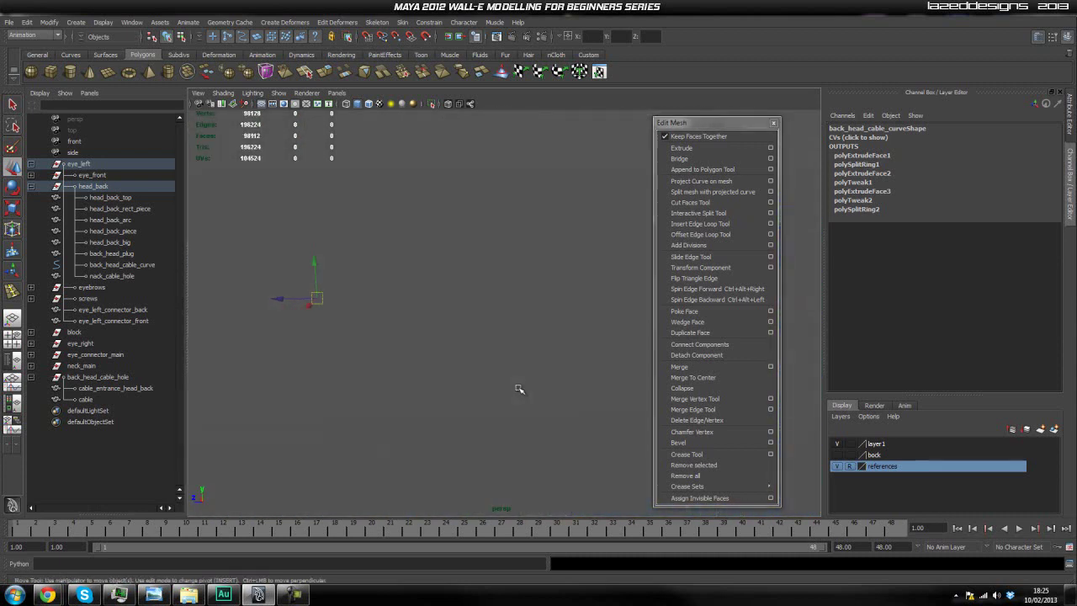
left_click_drag(572, 294, 415, 265, "alt")
left_click(424, 380)
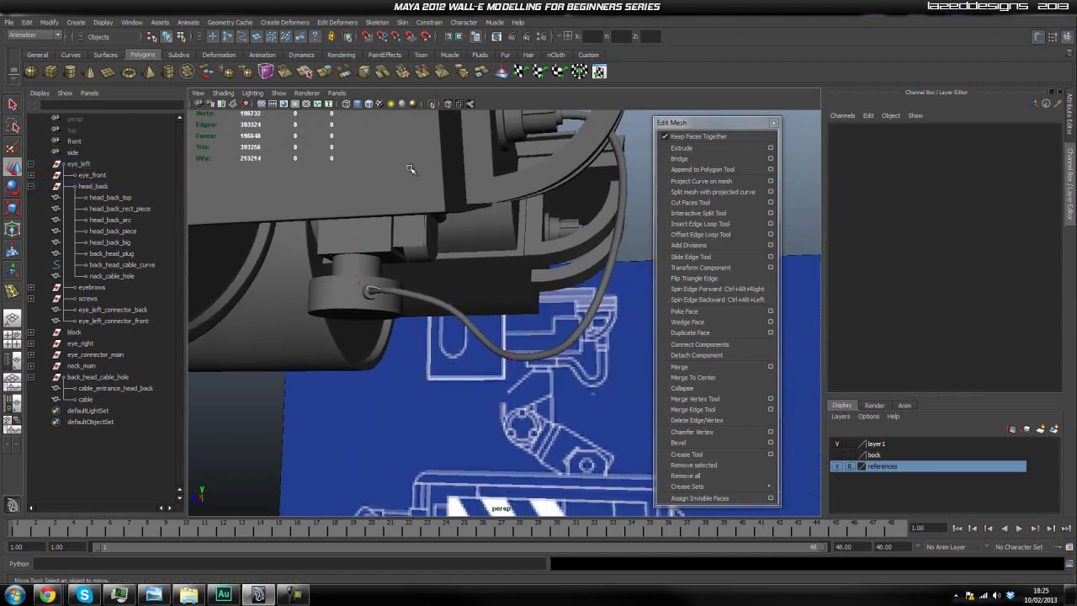
Collapse the eye_left hierarchy and check the reshaped cable around the neck connector
left_click(32, 165)
left_click_drag(334, 377, 399, 388, "alt")
left_click_drag(627, 384, 366, 321, "alt")
left_click(539, 352)
left_click(582, 412)
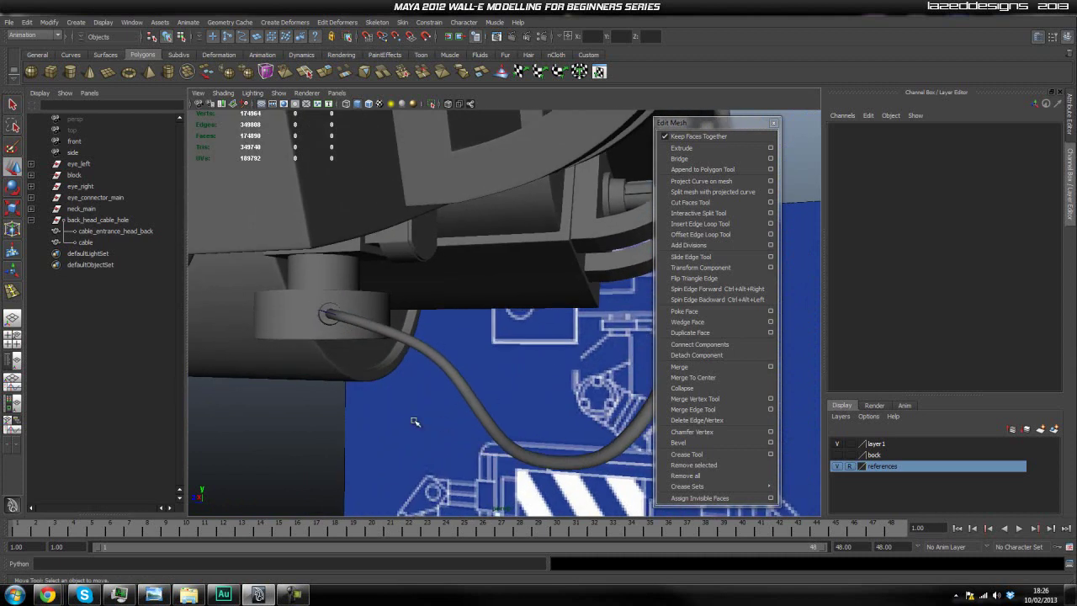
Duplicate the cable together with nack_cable_hole
left_click_drag(544, 332, 505, 371, "alt")
left_click(446, 337)
left_click(504, 303, "shift")
left_click_drag(406, 360, 467, 362, "alt")
key("ctrl+d")
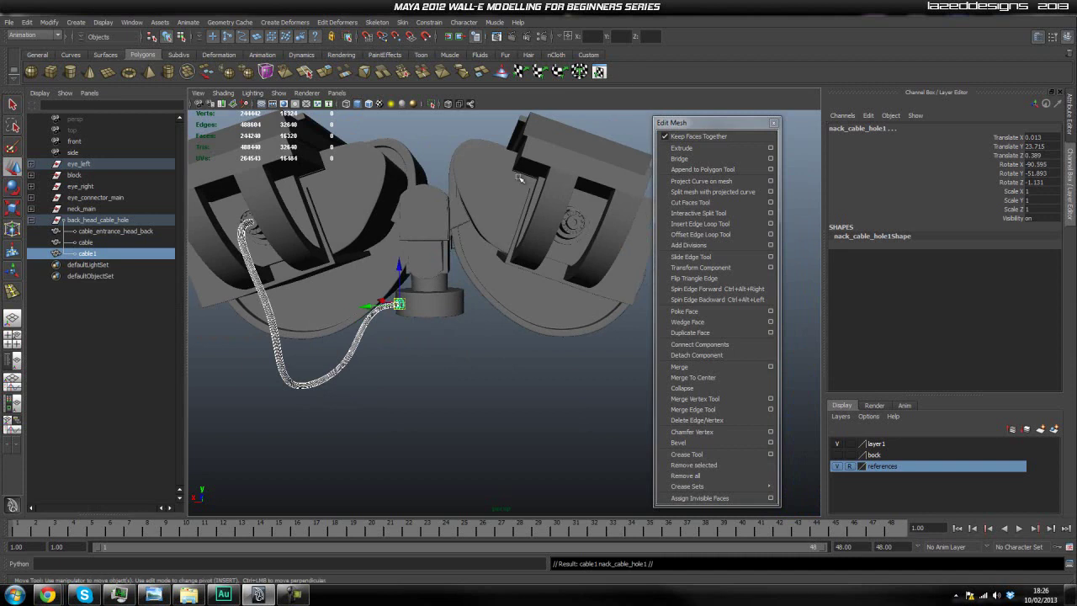
Center the pivots of the duplicated cable and neck cable hole
key("r")
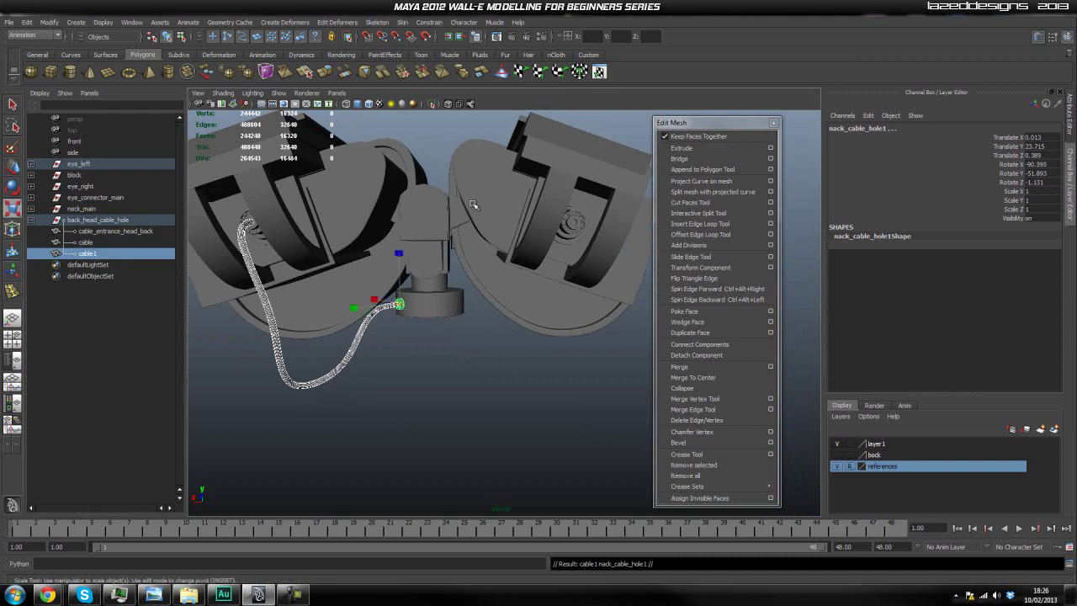
key("w")
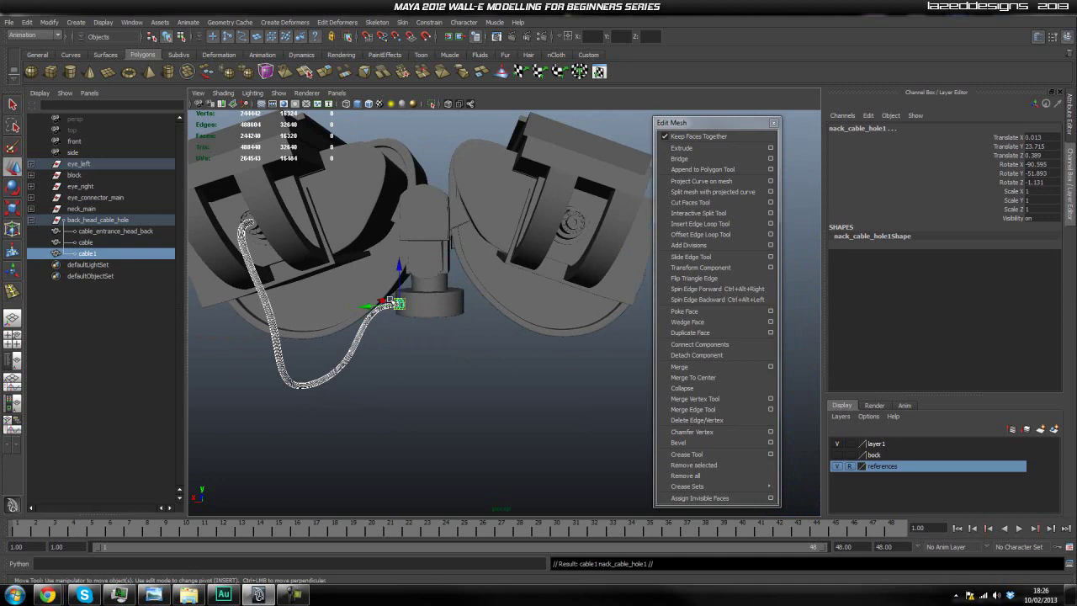
scroll(385, 316, "up", 3)
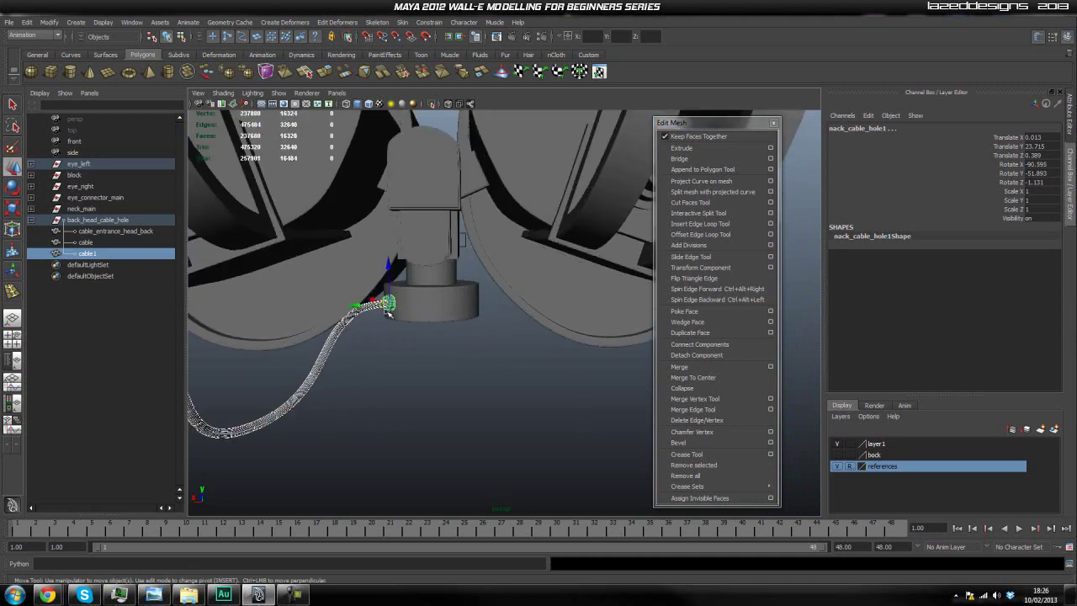
key("space")
left_click(314, 260)
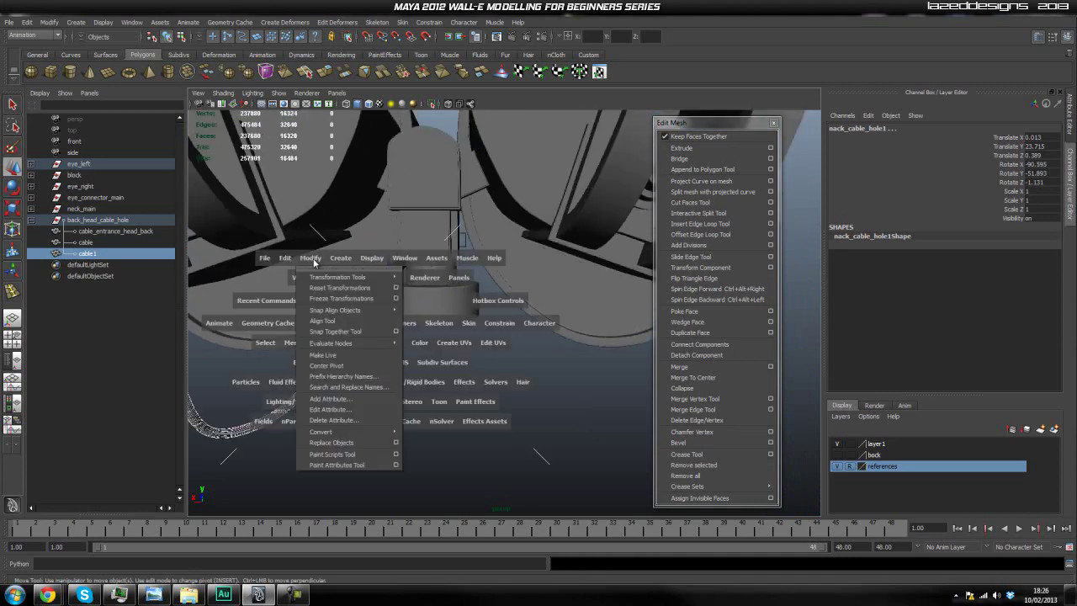
left_click(325, 371)
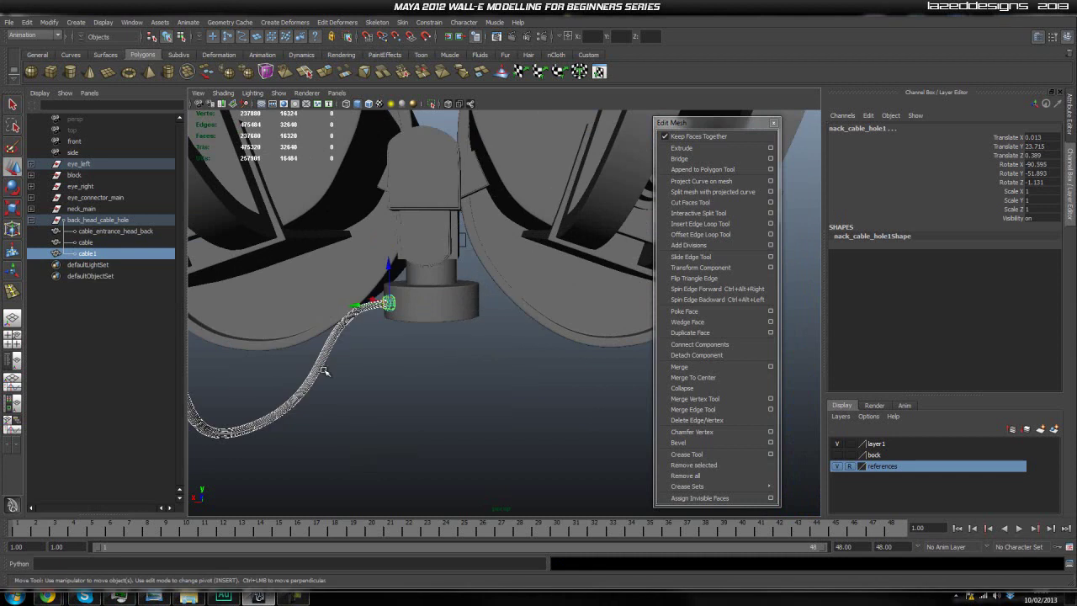
left_click(409, 359)
Check which parent groups the cable and nack_cable_hole belong to
scroll(398, 363, "down", 3)
left_click_drag(380, 369, 404, 375, "alt")
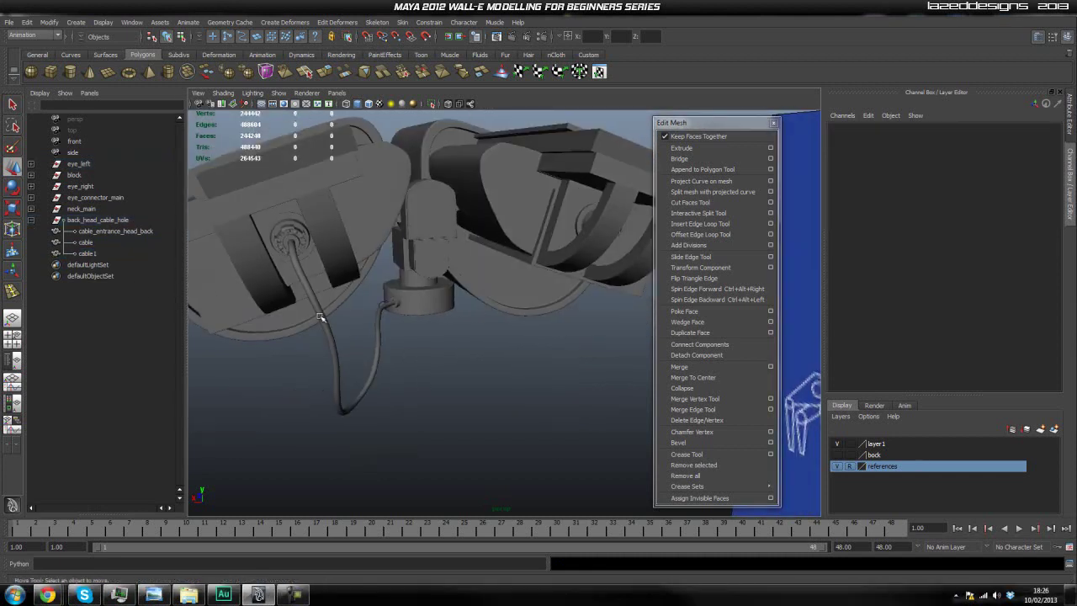
left_click(384, 317)
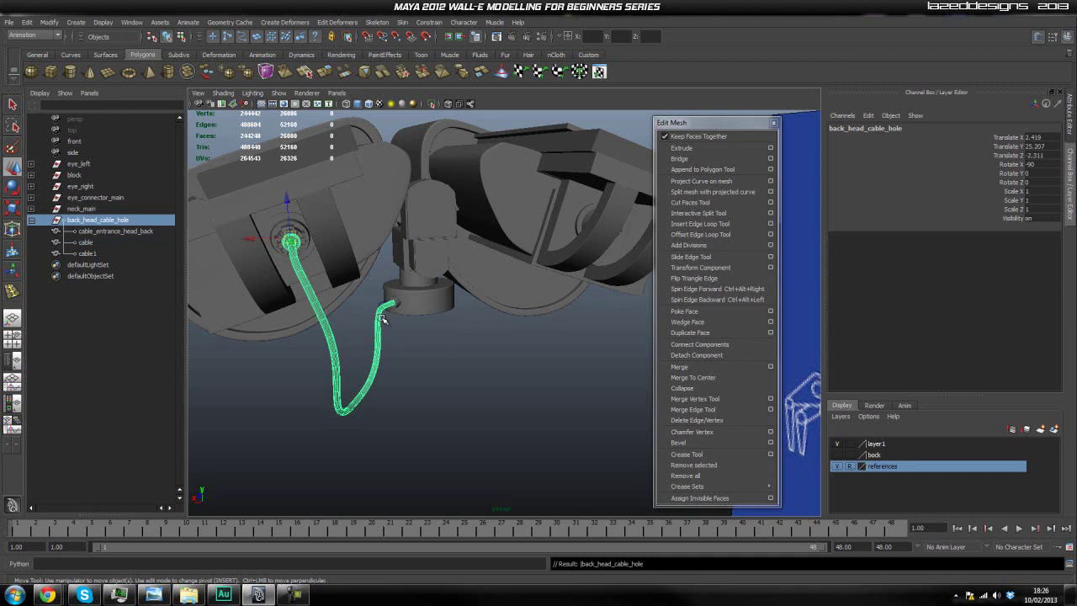
scroll(383, 318, "up", 3)
left_click(348, 297)
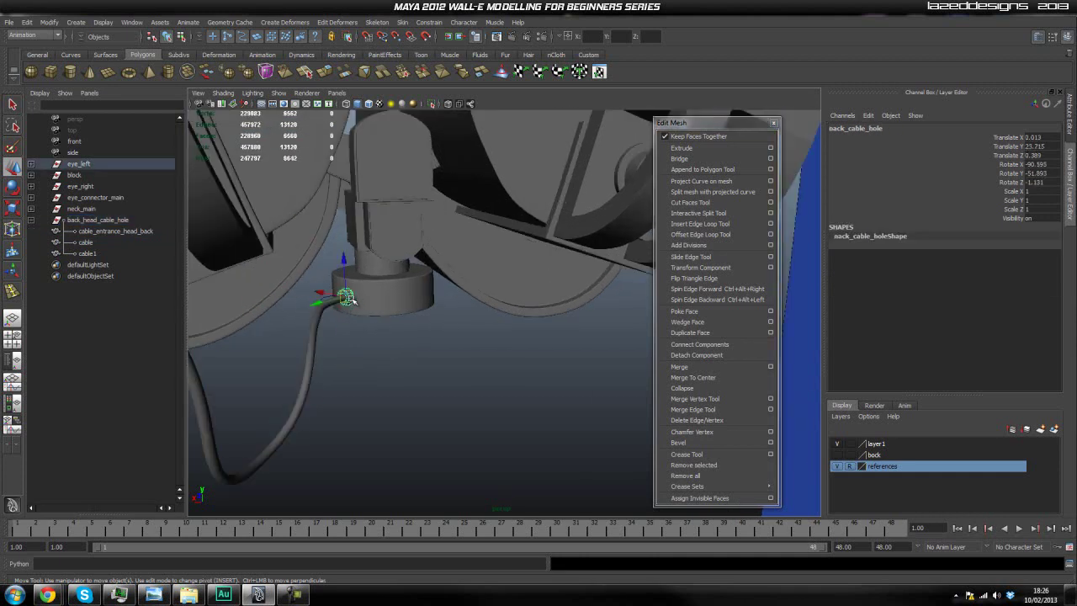
key("Up")
left_click(330, 362)
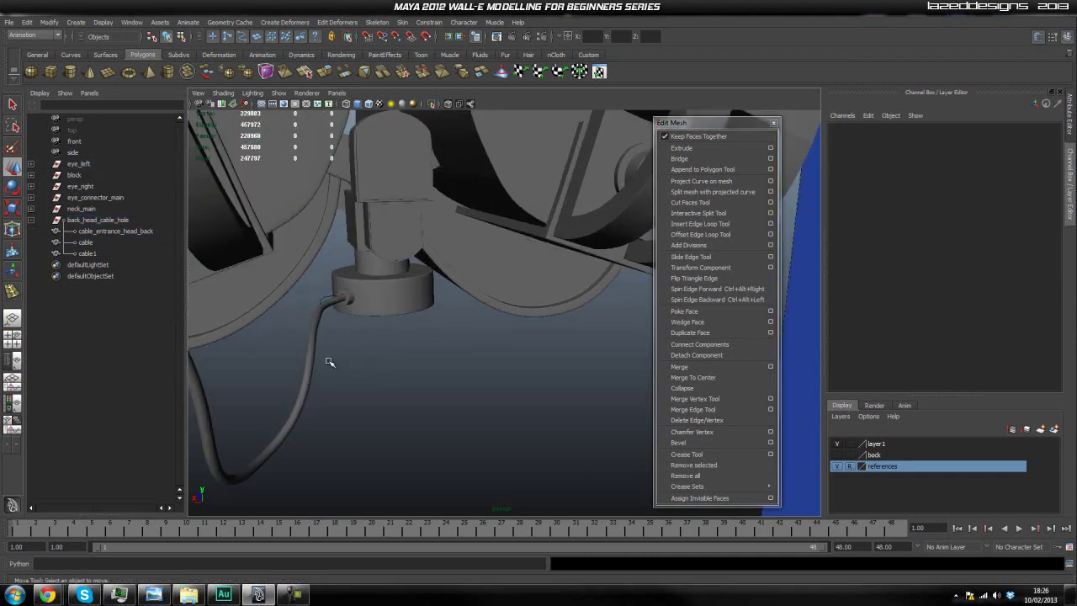
left_click(316, 347)
left_click(407, 391)
Examine the back_head_cable_hole group in the viewport, stepping back through the recent selections
left_click(70, 222)
scroll(390, 344, "down", 5)
left_click_drag(391, 343, 368, 332, "alt")
scroll(472, 375, "up", 2)
scroll(473, 376, "down", 2)
left_click_drag(575, 353, 440, 367, "alt")
left_click(440, 369)
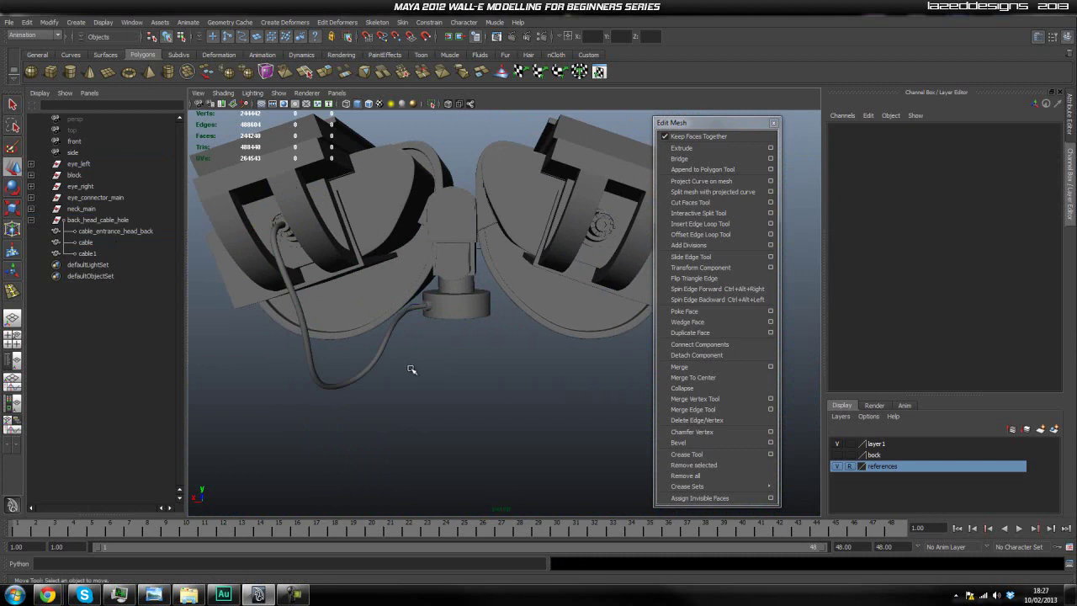
left_click(385, 348)
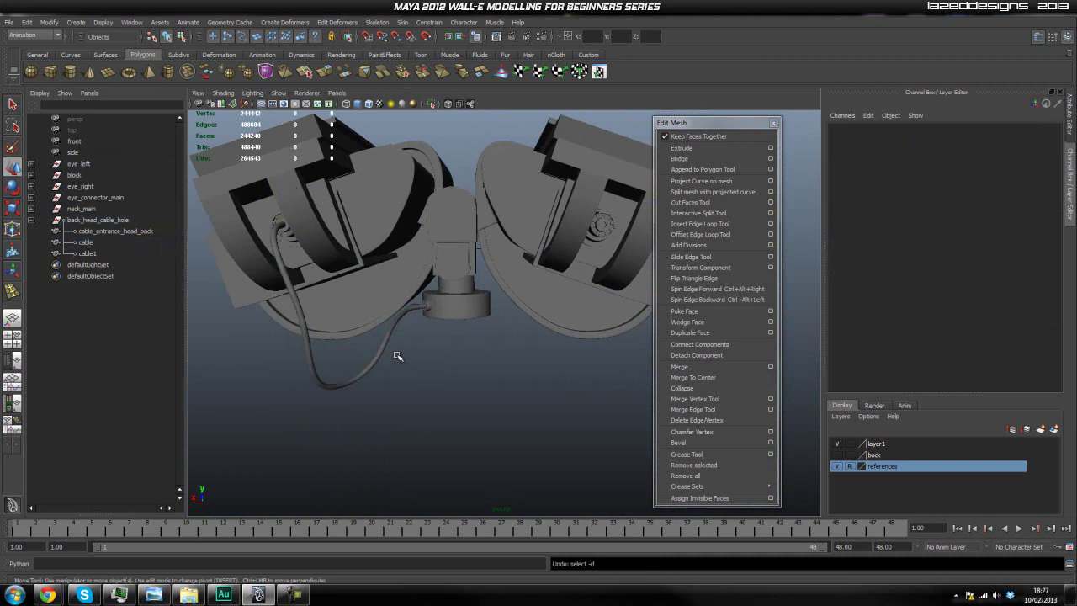
key("Up")
key("Up")
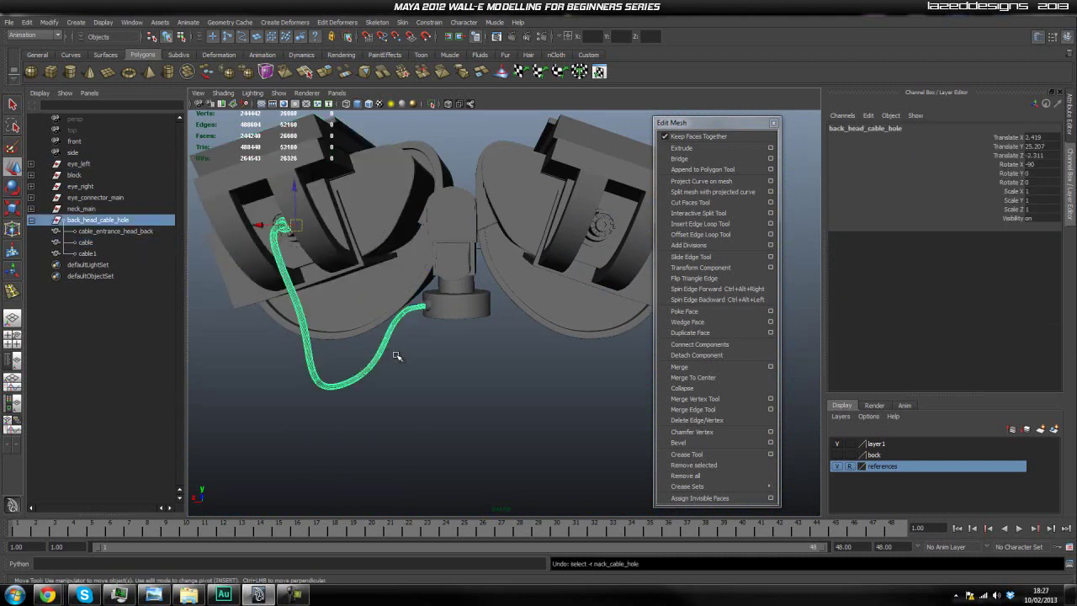
key("ctrl+z")
left_click(432, 399)
scroll(391, 378, "up", 5)
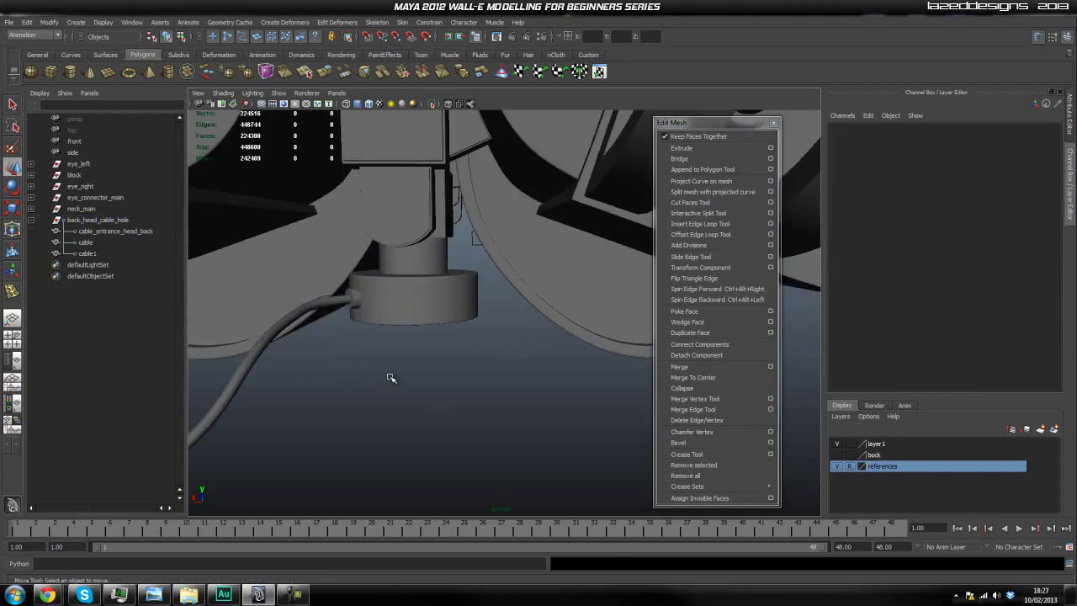
Compare what the back_head_cable_hole, cable, eye_left and block entries contain by selecting each one
left_click(97, 219)
left_click_drag(299, 303, 364, 317, "alt")
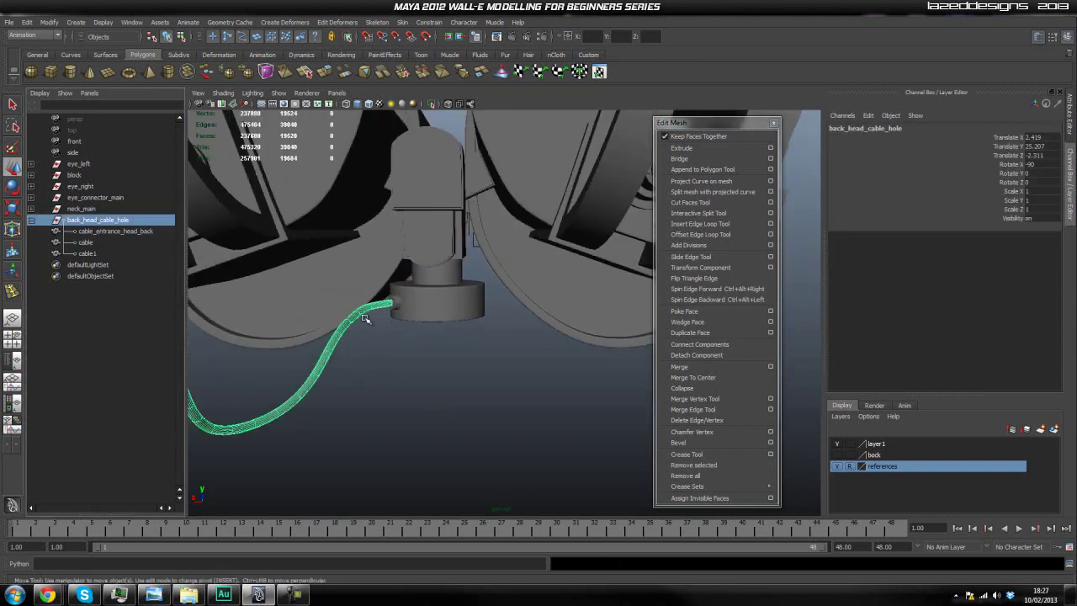
left_click(389, 304)
scroll(435, 329, "down", 5)
left_click_drag(598, 337, 545, 345, "alt")
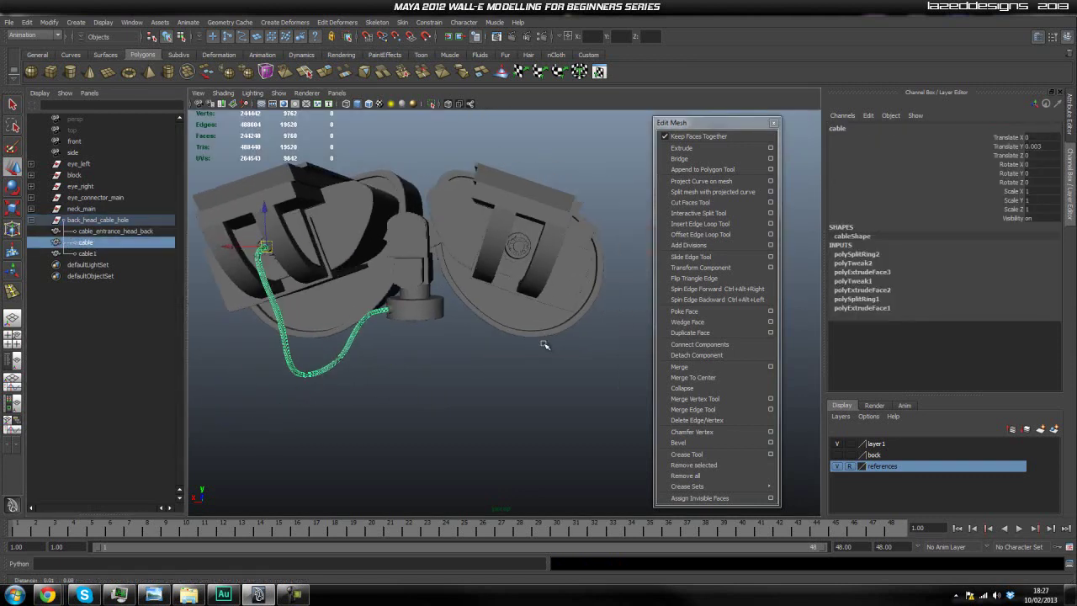
left_click(102, 164)
left_click(97, 174)
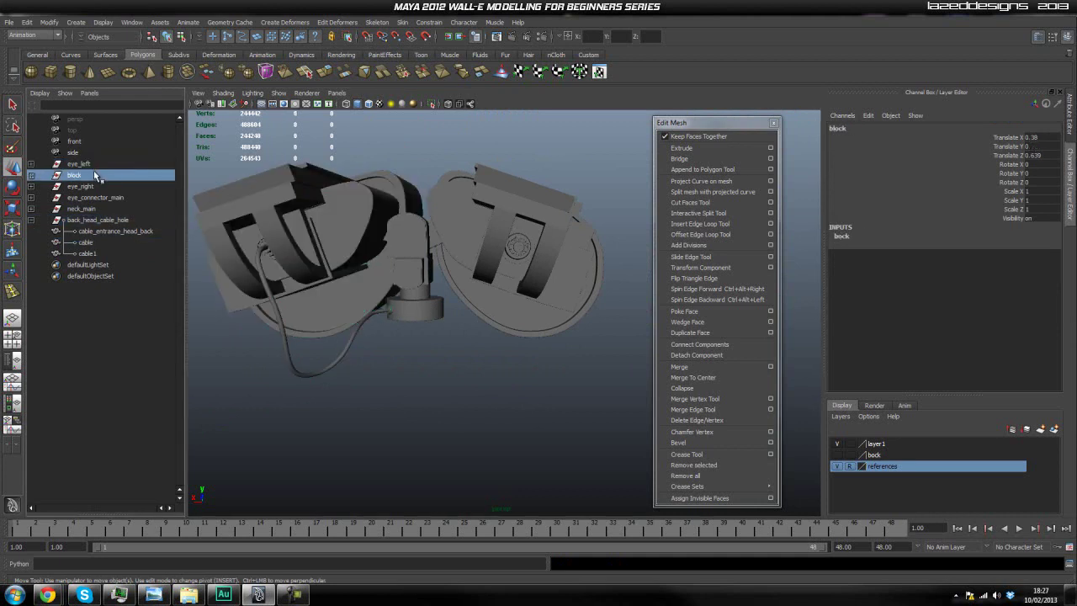
Examine which connector pieces between the eyes belong to the eye_left and eye_right groups
left_click(89, 186)
left_click_drag(309, 246, 328, 340, "alt")
right_click_drag(328, 341, 387, 349, "alt")
left_click_drag(388, 349, 368, 320, "alt")
left_click(404, 375)
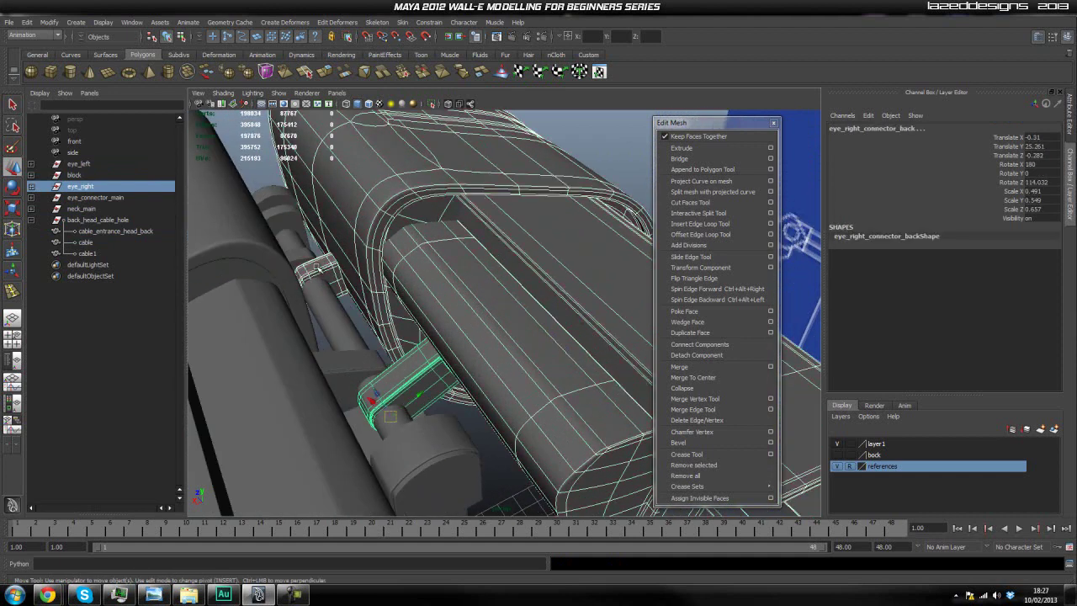
left_click(301, 269)
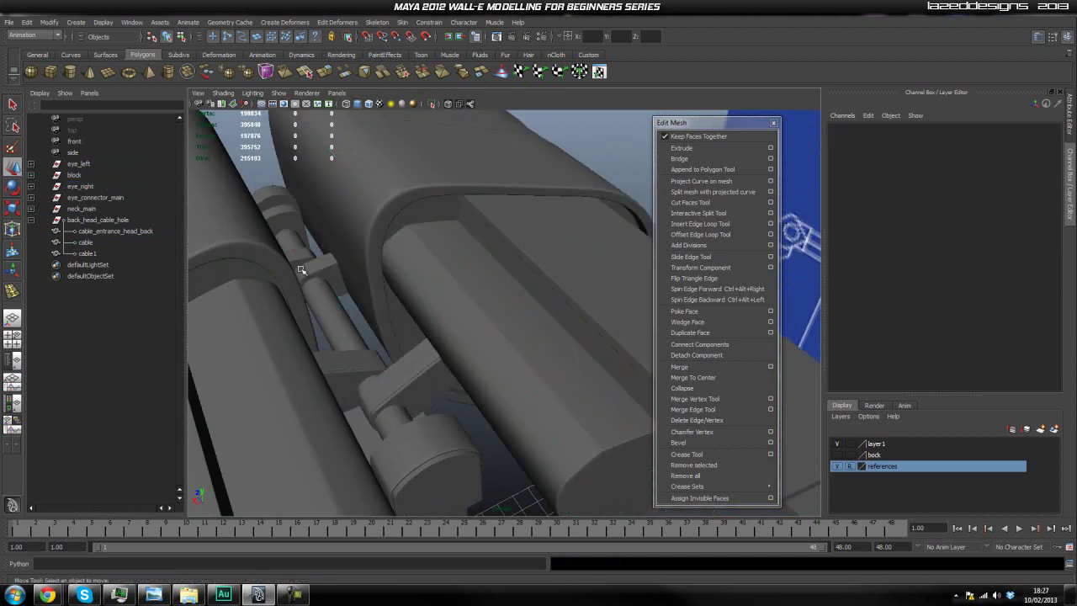
left_click(82, 166)
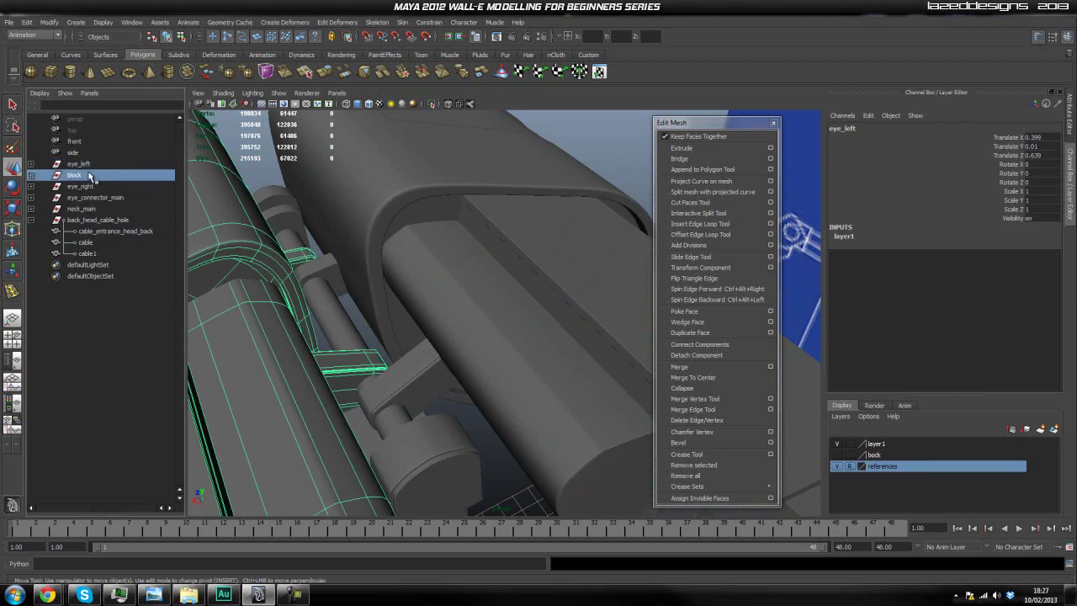
left_click(81, 186)
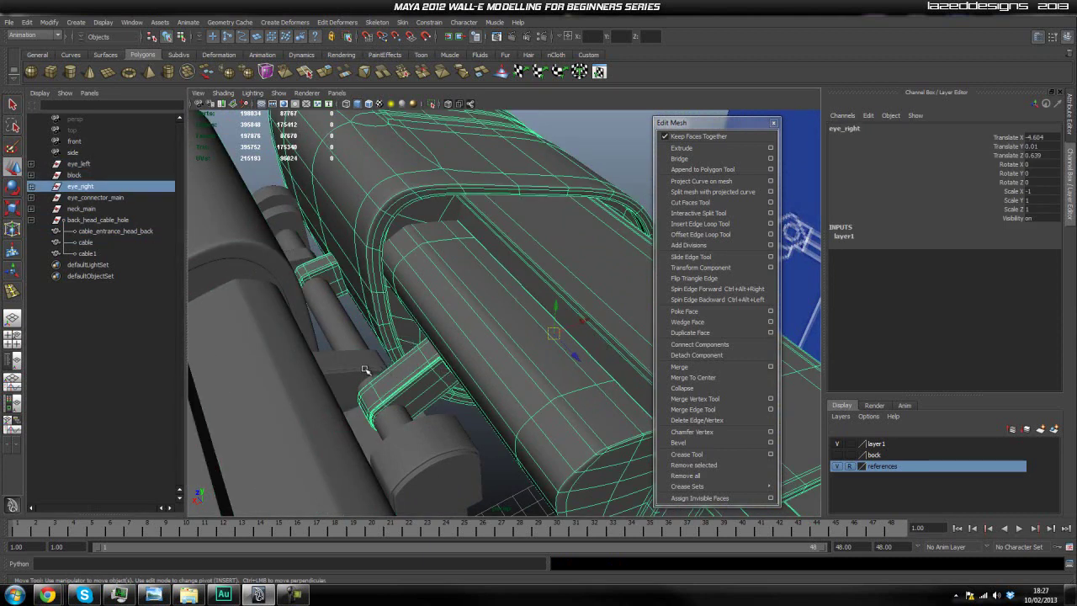
Inspect the child objects inside the eye_right and eye_connector_main groups
left_click(31, 186)
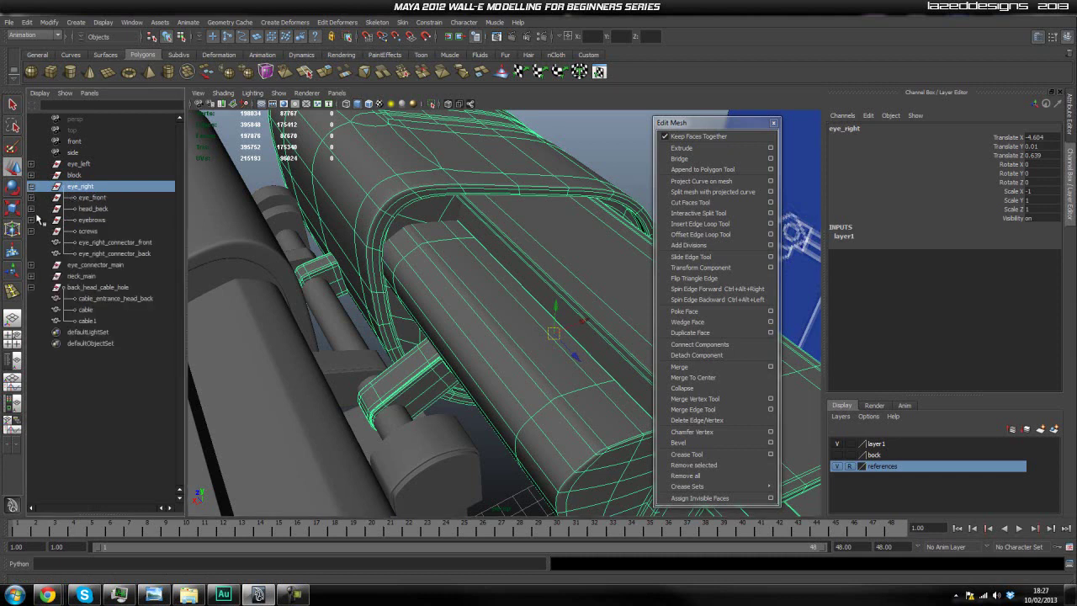
left_click(31, 265)
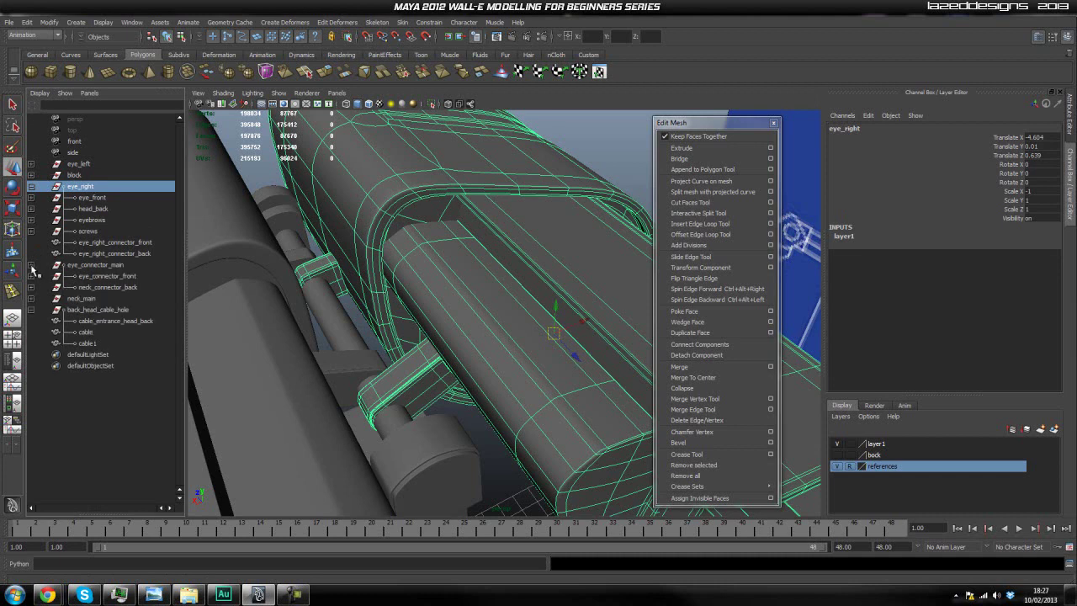
left_click(31, 265)
left_click(31, 265)
left_click(33, 277)
left_click(33, 278)
left_click(31, 265)
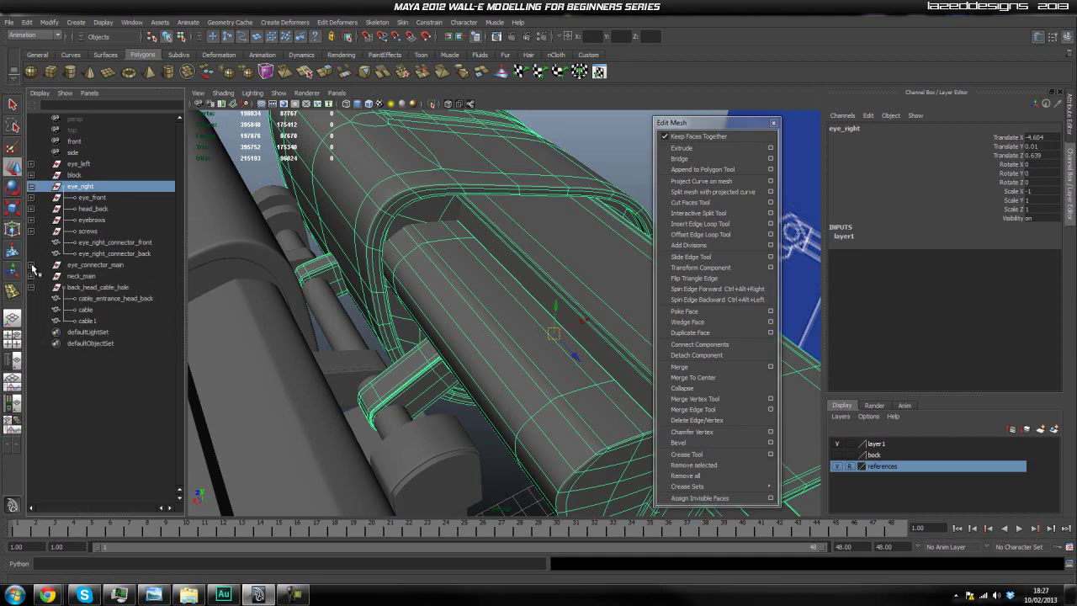
Delete the right eye's front, head back, eyebrow and screw meshes, leaving out its two connectors
scroll(248, 250, "down", 2)
mouse_move(417, 371)
left_mouse_down("alt")
mouse_move(381, 371)
mouse_move(401, 371)
left_mouse_up("alt")
scroll(404, 371, "down", 5)
left_click(609, 173)
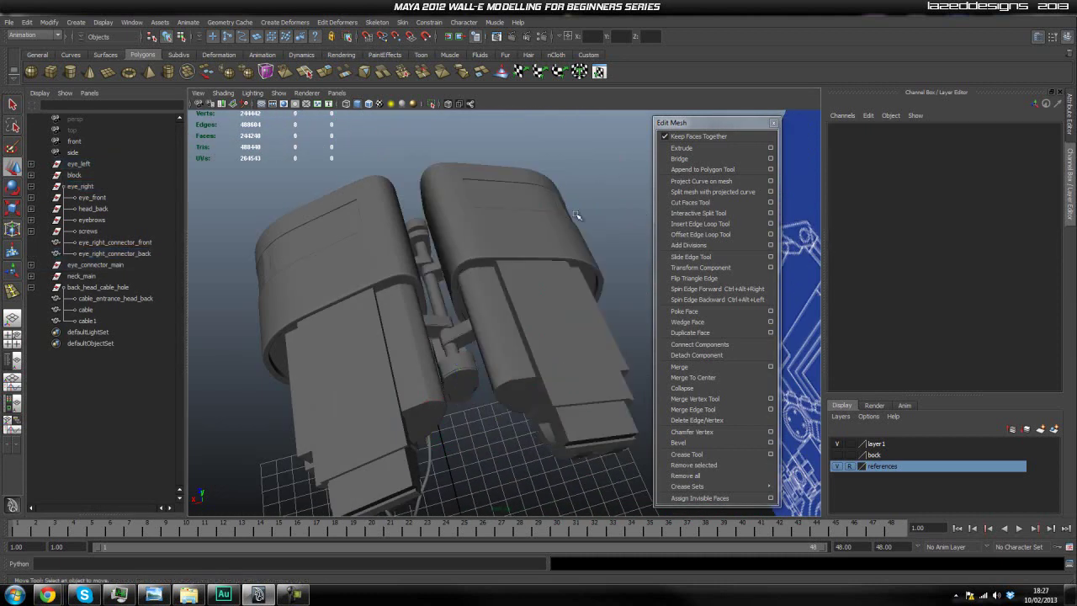
scroll(578, 217, "down", 3)
left_click_drag(573, 250, 581, 283, "alt")
left_click_drag(498, 335, 630, 493)
left_click_drag(542, 455, 489, 291, "alt")
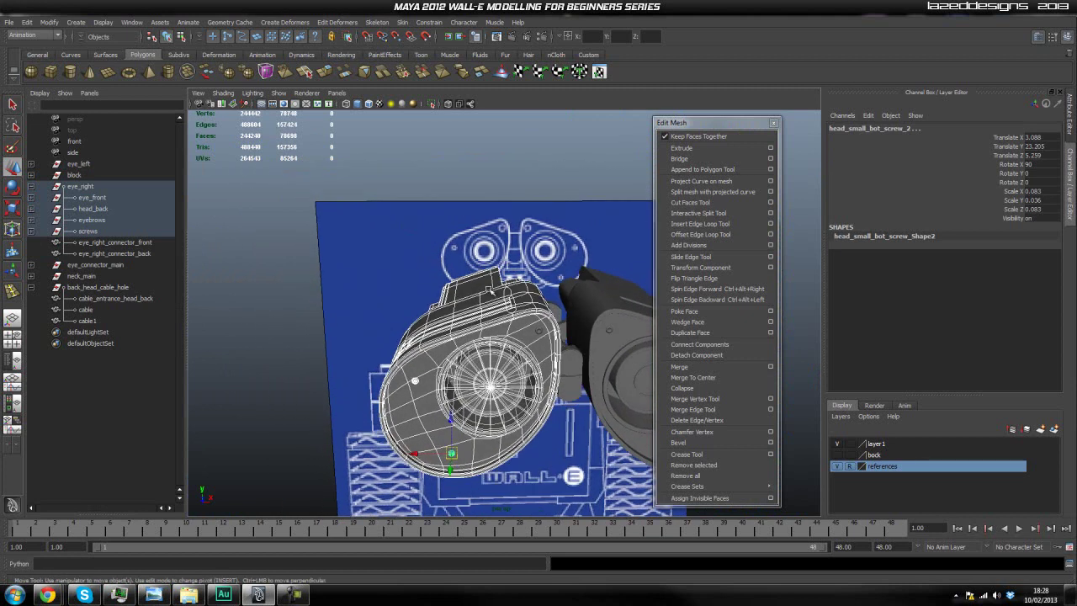
left_click(539, 332)
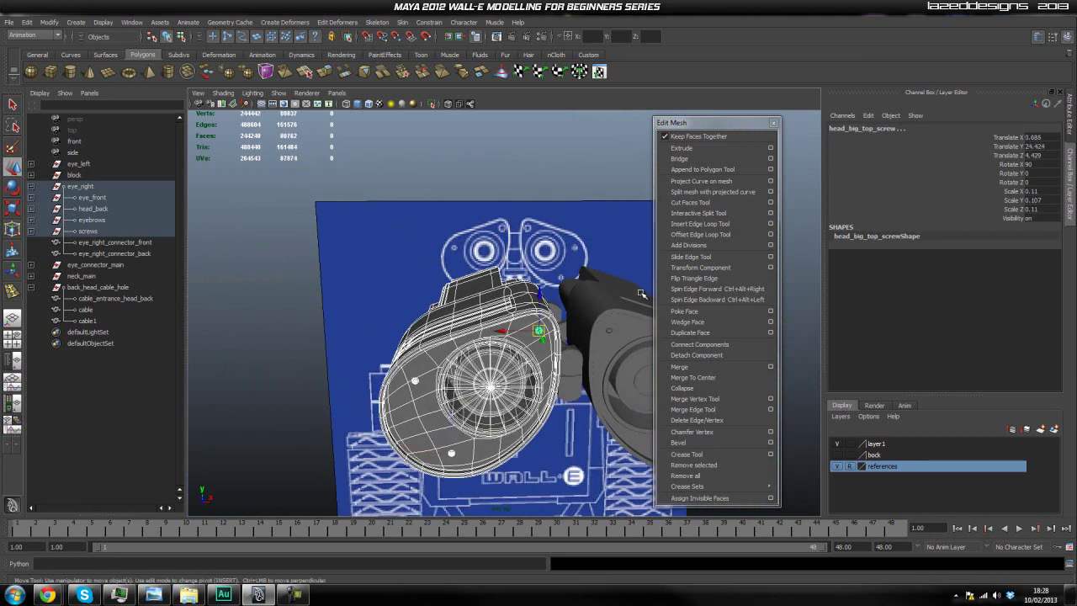
key("Delete")
left_click_drag(405, 273, 527, 366, "alt")
middle_click_drag(527, 366, 495, 364, "alt")
left_click_drag(494, 363, 428, 357, "alt")
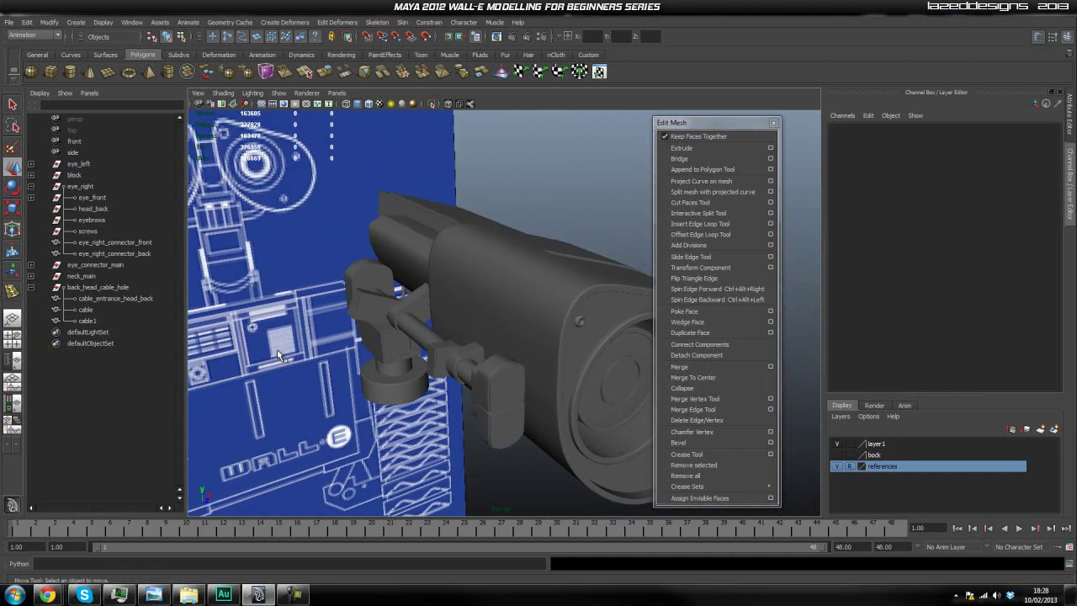
Unparent eye_right_connector_front and eye_right_connector_back from the eye_right group
left_click(30, 187)
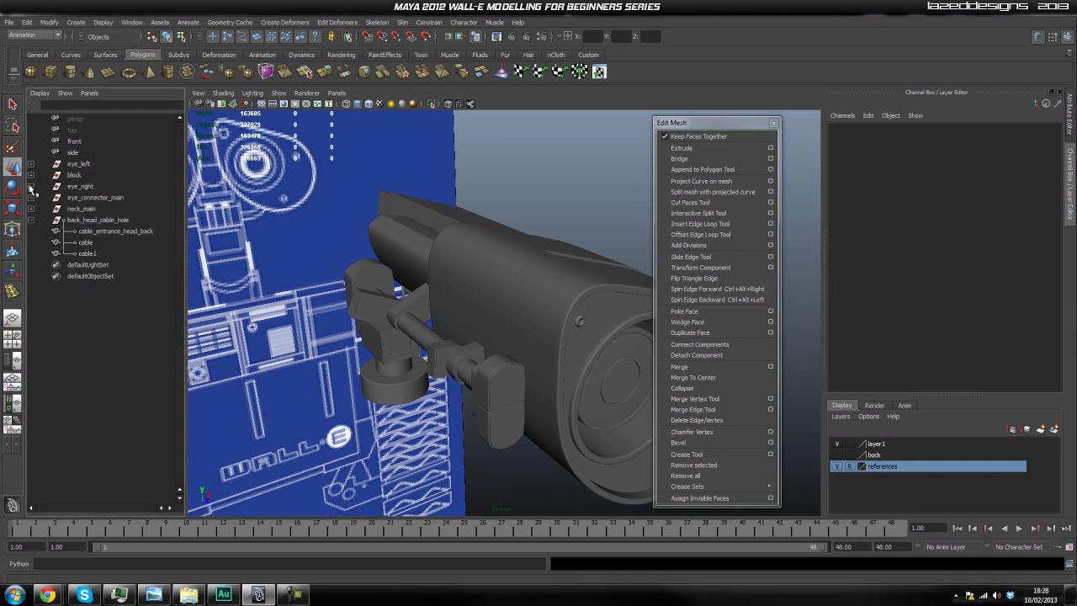
left_click(81, 187)
scroll(304, 258, "down", 1)
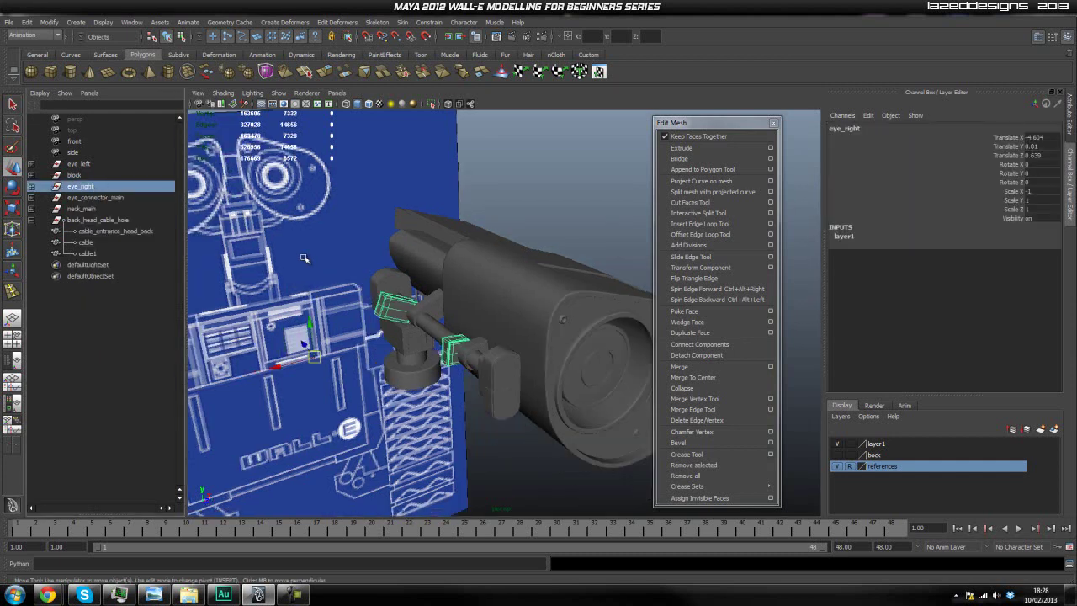
left_click(31, 187)
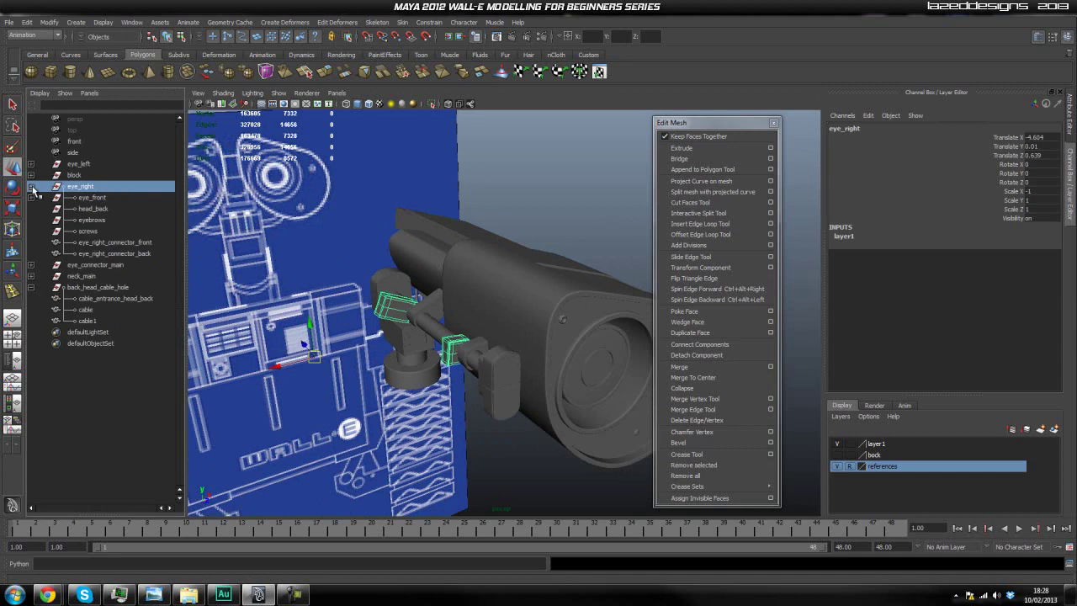
left_click(120, 241)
left_click(123, 253, "shift")
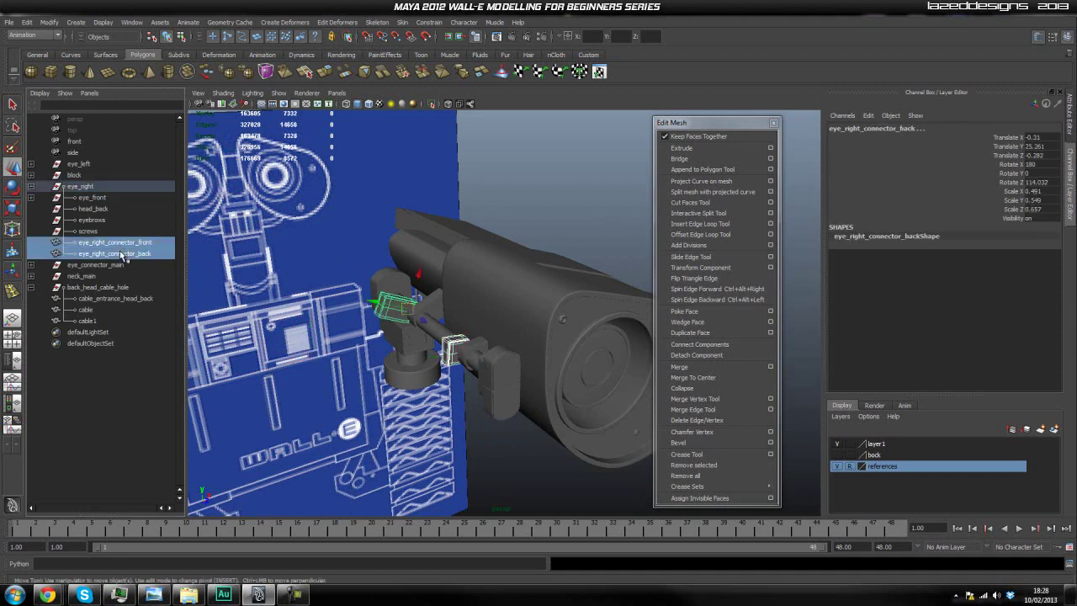
key("shift+p")
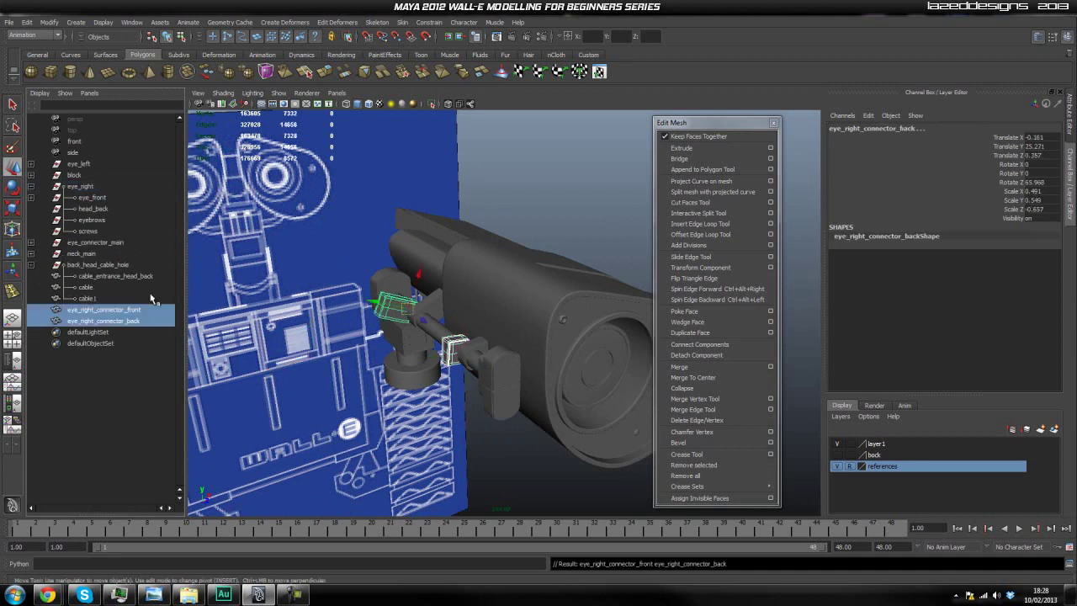
Delete the leftover eye_right group with its empty subgroups
left_click(88, 186)
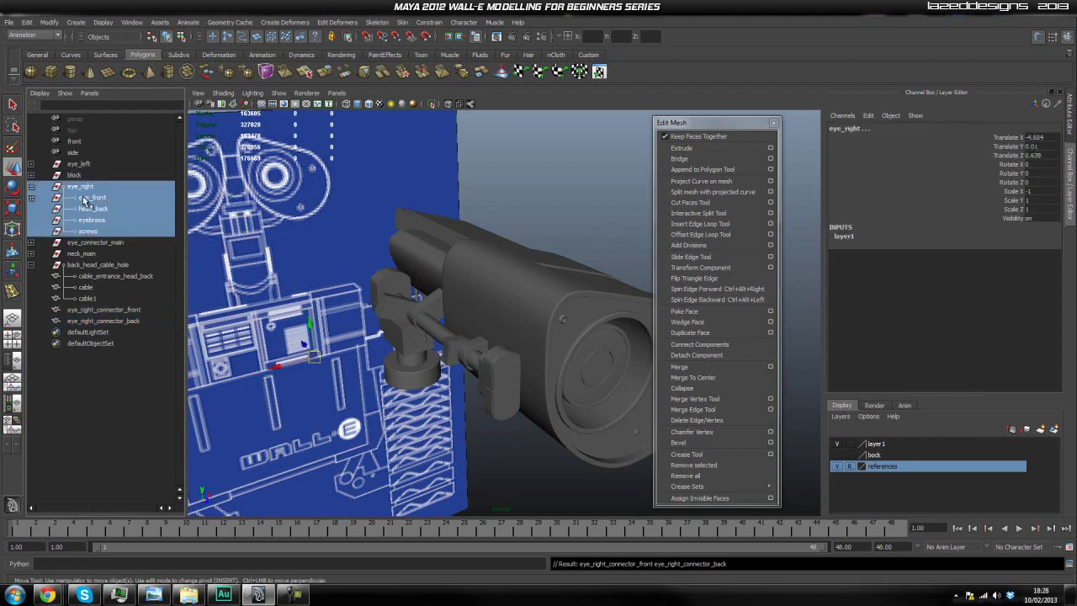
key("Delete")
left_click(99, 199)
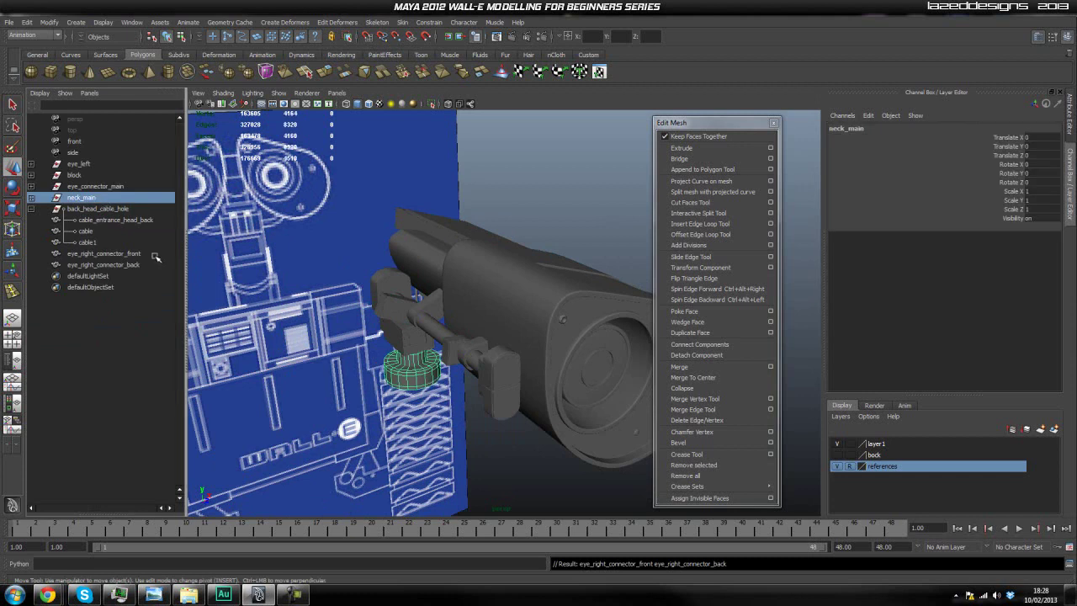
left_click(315, 381)
scroll(304, 381, "down", 4)
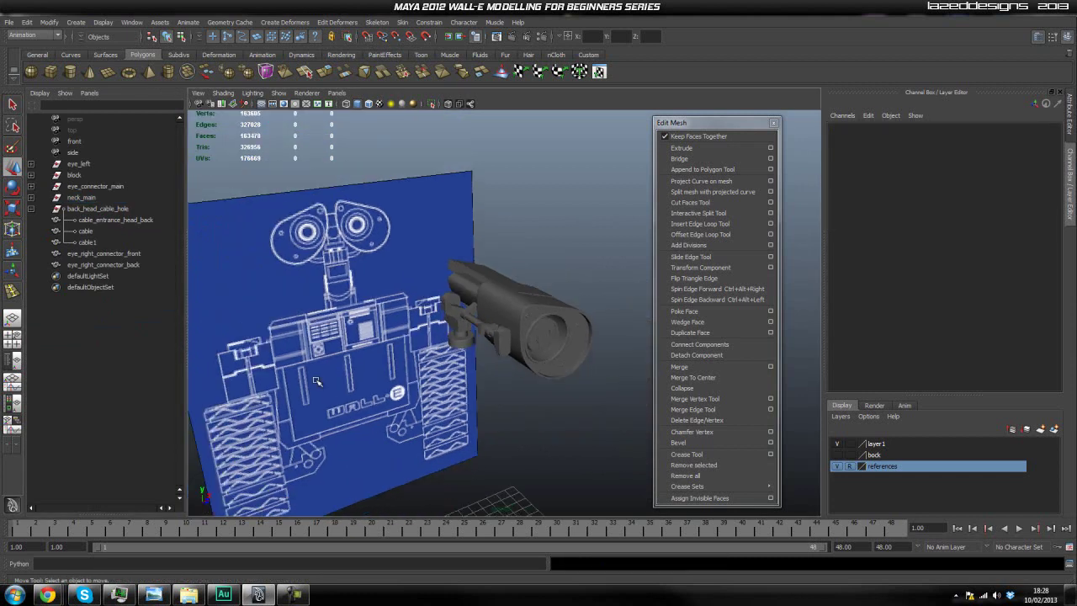
Check what the eye_right_connector_front, eye_left and cable objects cover in the viewport
left_click(103, 253)
key("f")
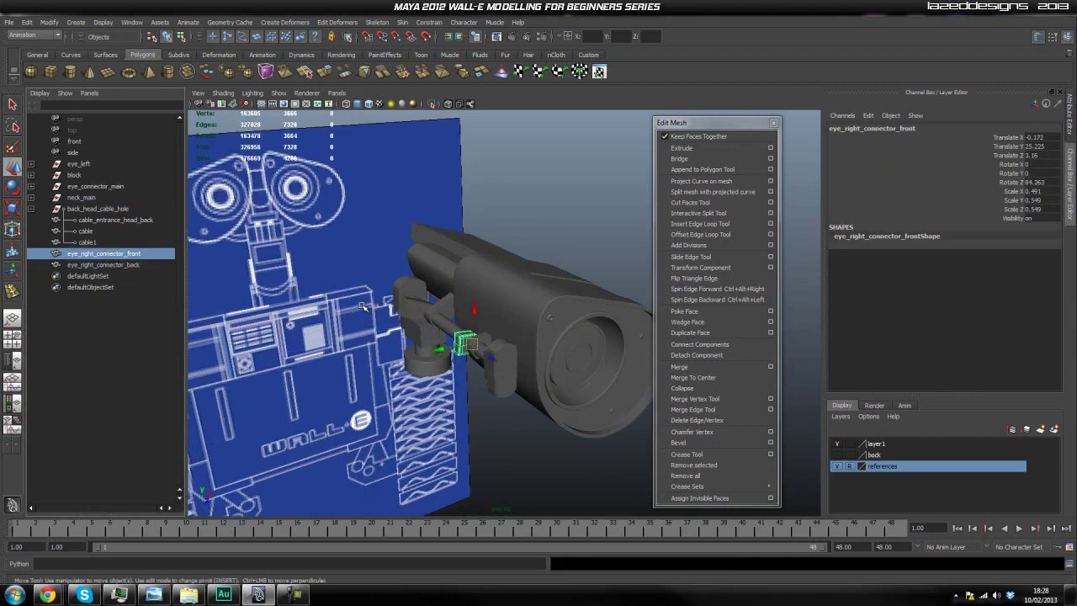
left_click(79, 165)
left_click_drag(421, 286, 485, 249, "alt")
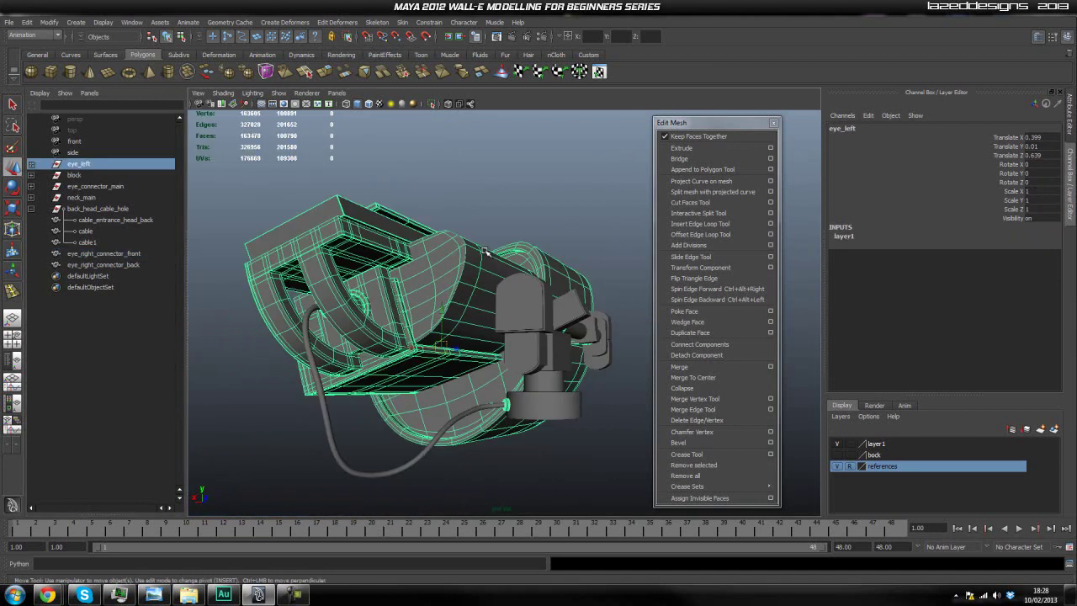
left_click(437, 446)
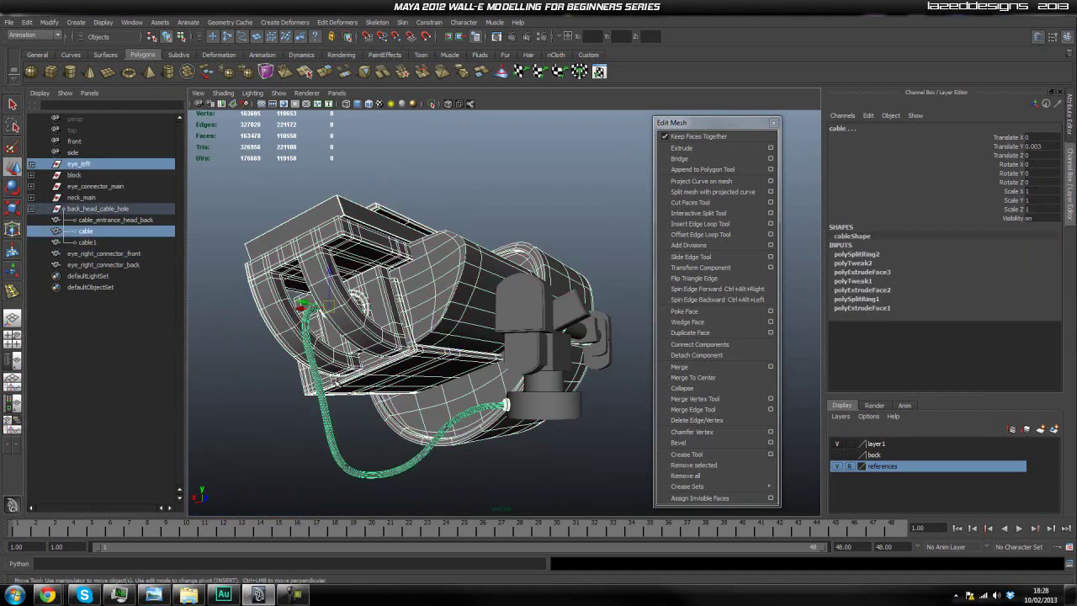
mouse_move(422, 400)
left_mouse_down("alt")
mouse_move(459, 400)
mouse_move(427, 399)
left_mouse_up("alt")
left_click(228, 354)
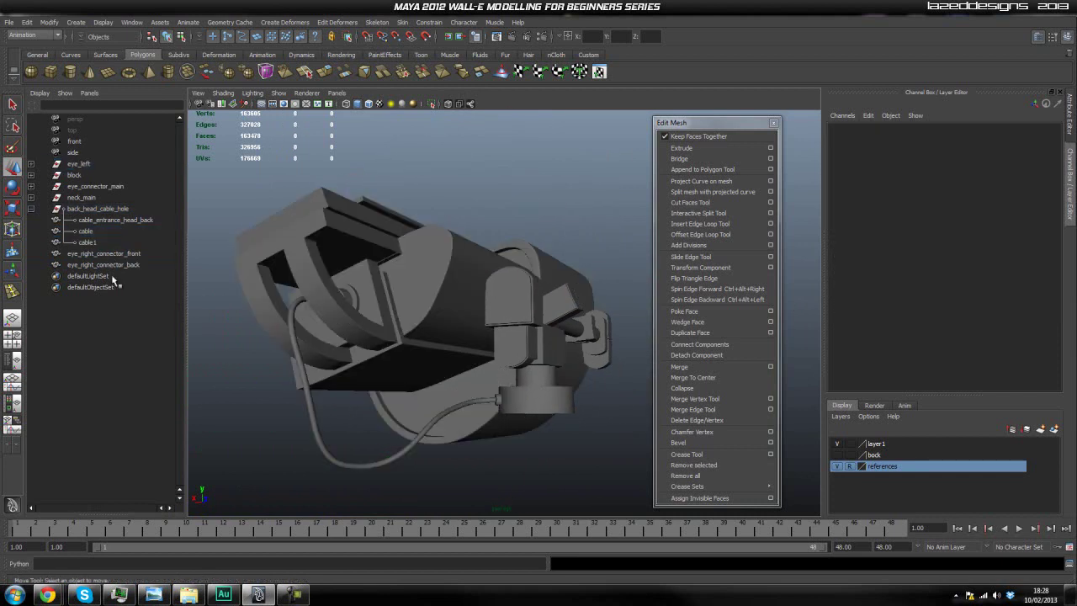
Check the back_head_cable_hole group and its cable and cable entrance children by selecting them
left_click(85, 230)
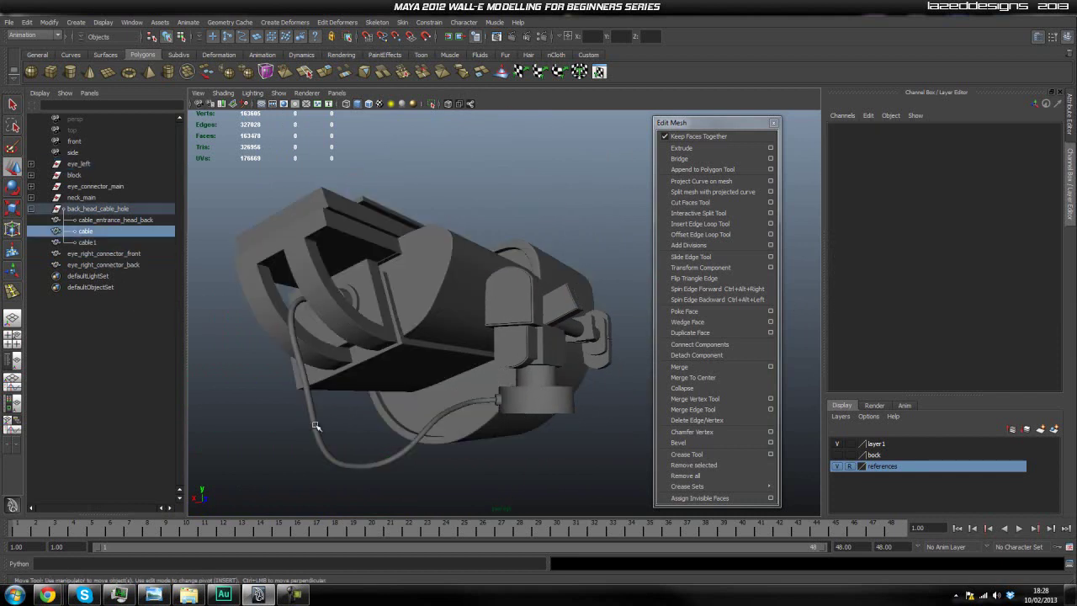
left_click(108, 220)
left_click(102, 208)
left_click_drag(193, 253, 264, 269, "alt")
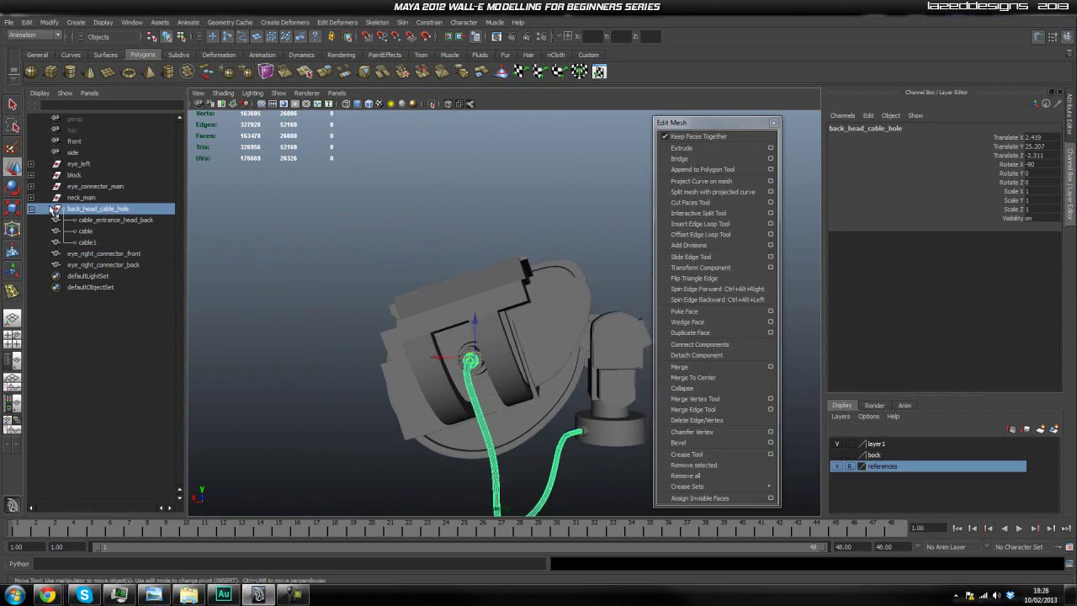
left_click(99, 221)
left_click(101, 211)
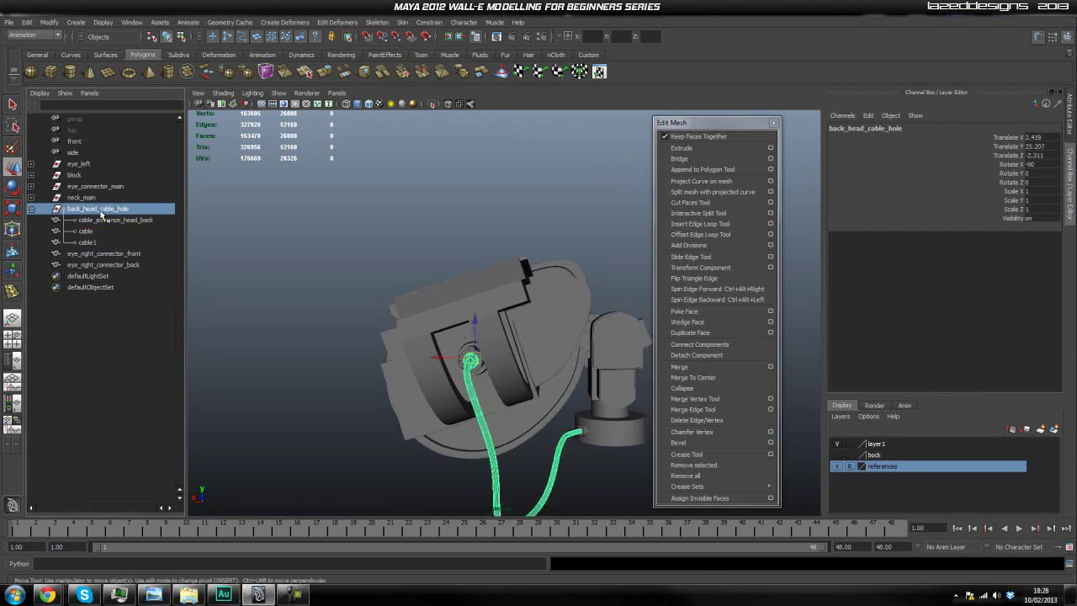
Group back_head_cable_hole with the neck cable hole and parent the new group under eye_left
left_click(587, 435)
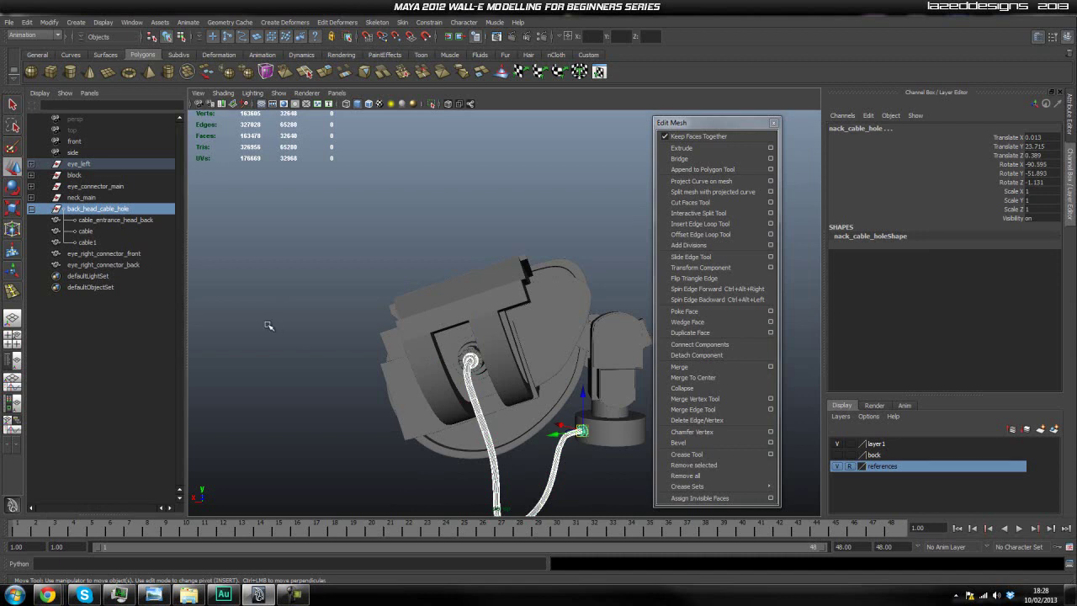
key("ctrl+g")
middle_click_drag(92, 234, 93, 165)
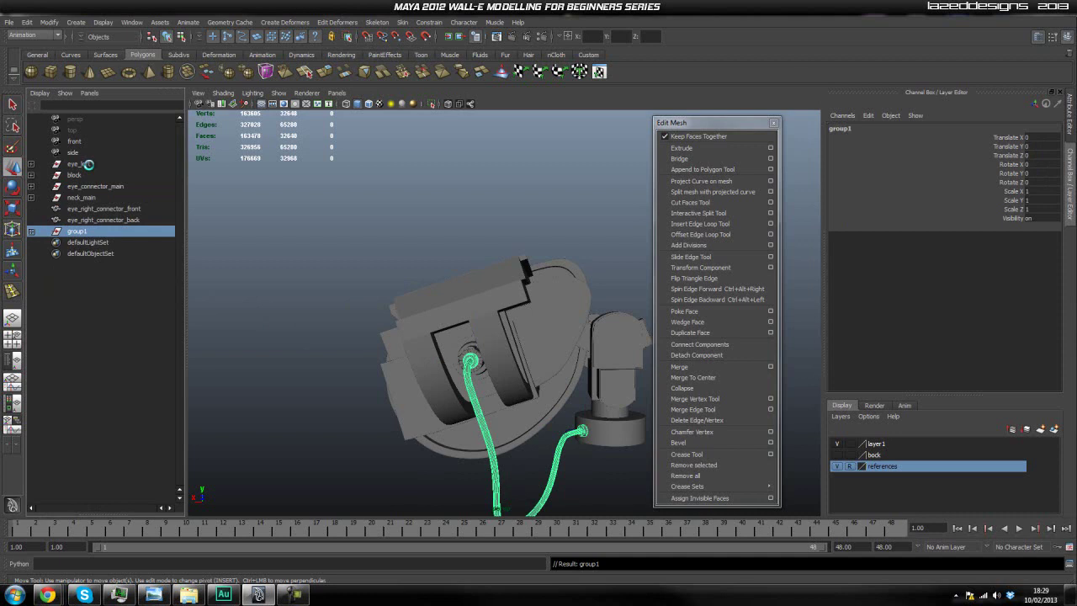
left_click(370, 168)
left_click(109, 166)
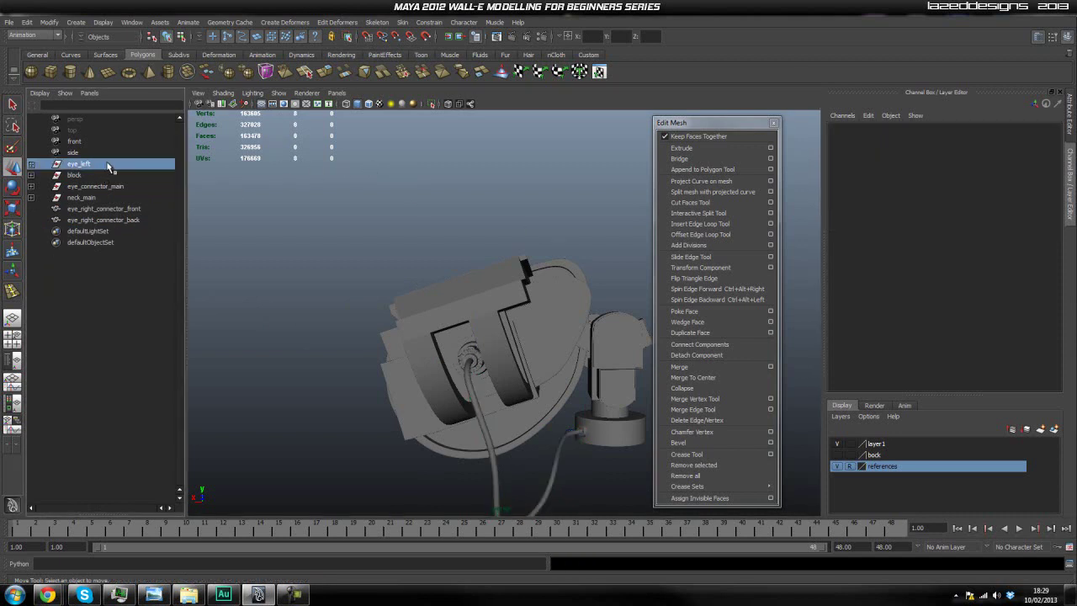
Select all meshes of the left eye, leaving out the central eye connector and neck pieces
scroll(514, 245, "down", 4)
left_click_drag(515, 245, 352, 319, "alt")
scroll(508, 245, "up", 4)
left_click(366, 308)
left_click(380, 417)
scroll(505, 386, "down", 4)
left_click_drag(508, 386, 449, 353, "alt")
scroll(575, 382, "down", 3)
left_click_drag(601, 380, 598, 378, "alt")
left_click_drag(518, 241, 603, 433)
scroll(434, 376, "up", 3)
left_click(494, 302, "shift")
Add the cable and the neck cable hole to the left eye selection and group everything together
left_click_drag(372, 294, 429, 363, "alt")
scroll(468, 319, "up", 3)
left_click(308, 471)
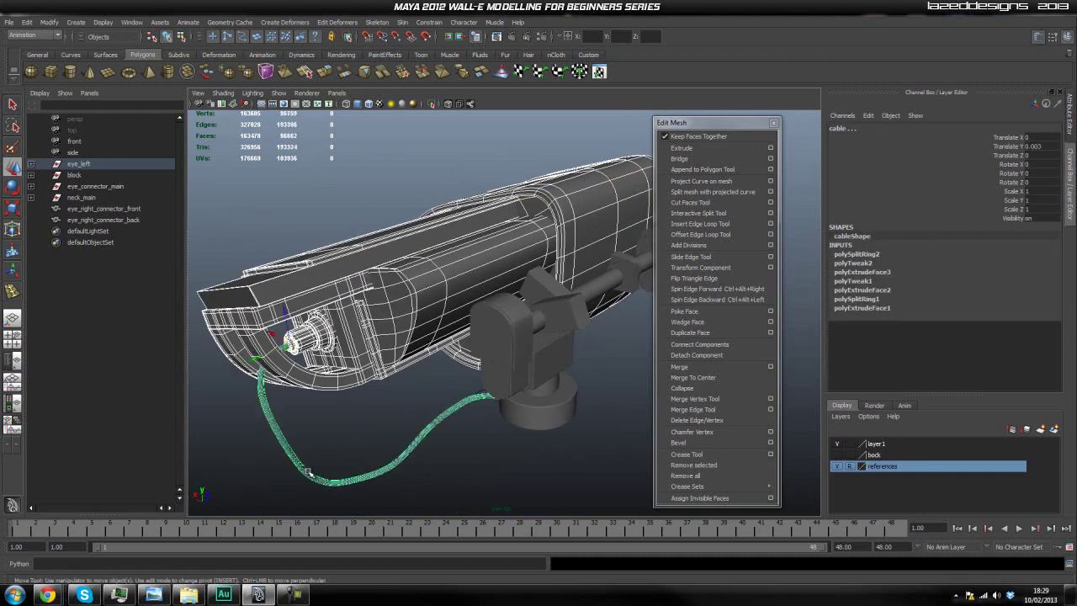
left_click_drag(491, 401, 488, 330, "alt")
scroll(505, 363, "up", 4)
left_click(486, 333, "shift")
scroll(522, 322, "down", 3)
scroll(587, 302, "down", 4)
left_click_drag(587, 303, 569, 302, "alt")
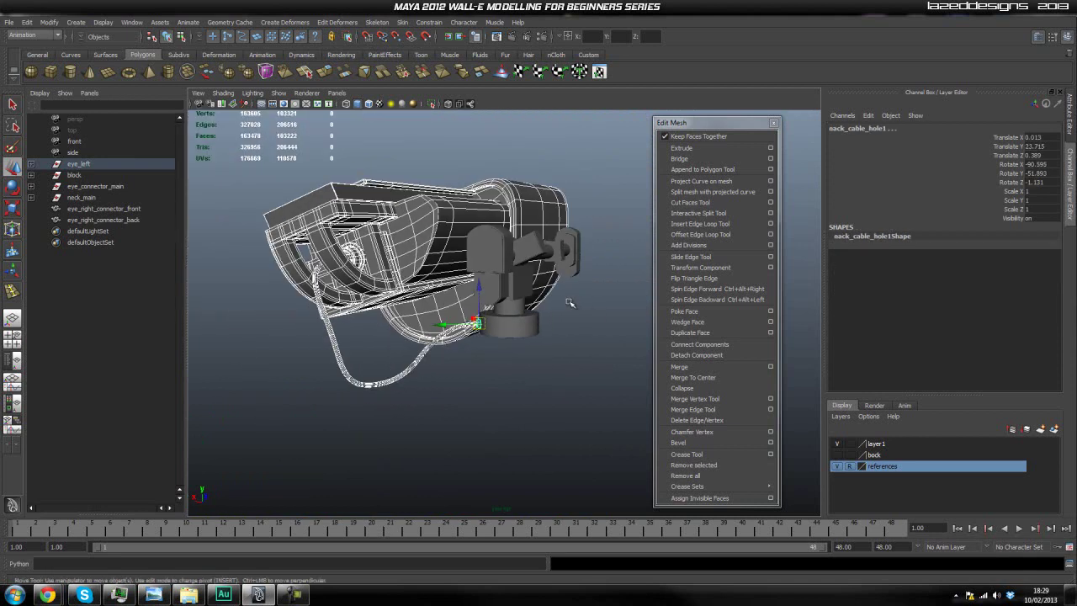
key("ctrl+g")
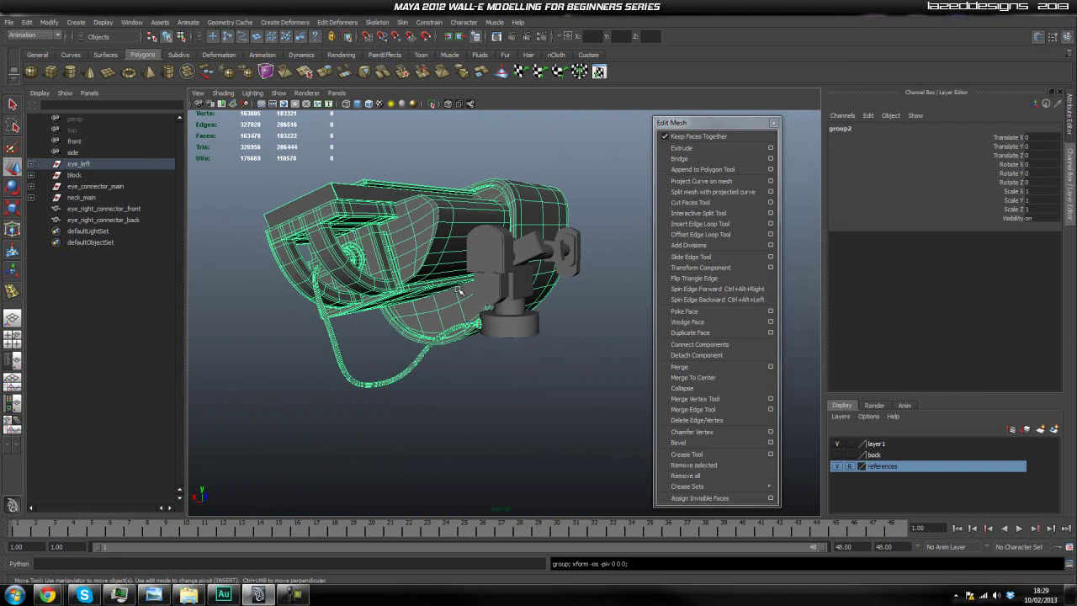
Duplicate the grouped left eye meshes and mirror the copy by setting its X scale to -1
key("ctrl+d")
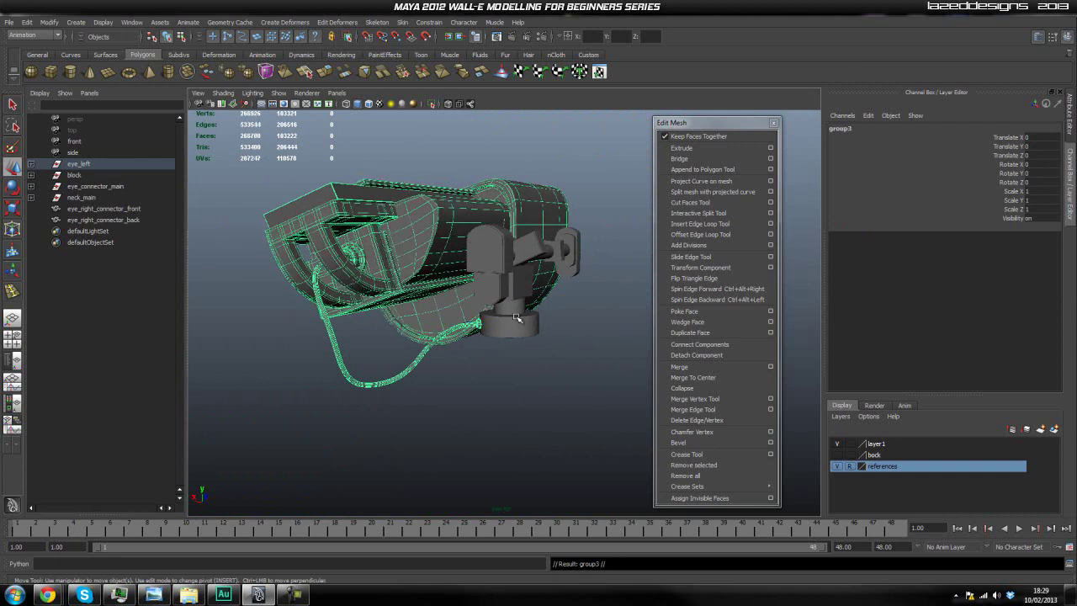
mouse_move(550, 324)
left_mouse_down("alt")
mouse_move(578, 330)
mouse_move(565, 332)
left_mouse_up("alt")
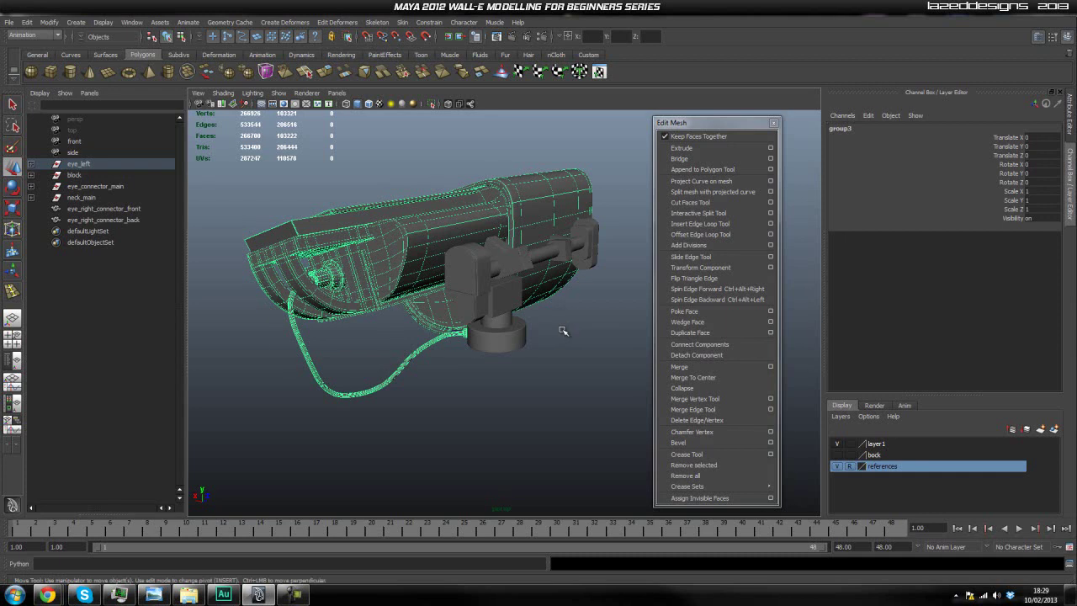
key("r")
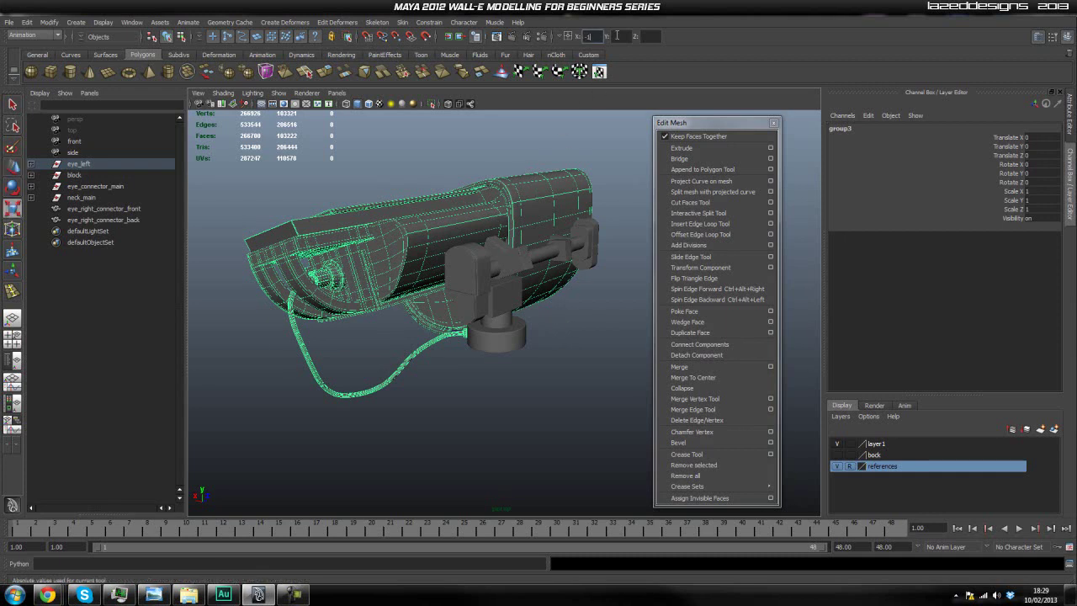
key("Return")
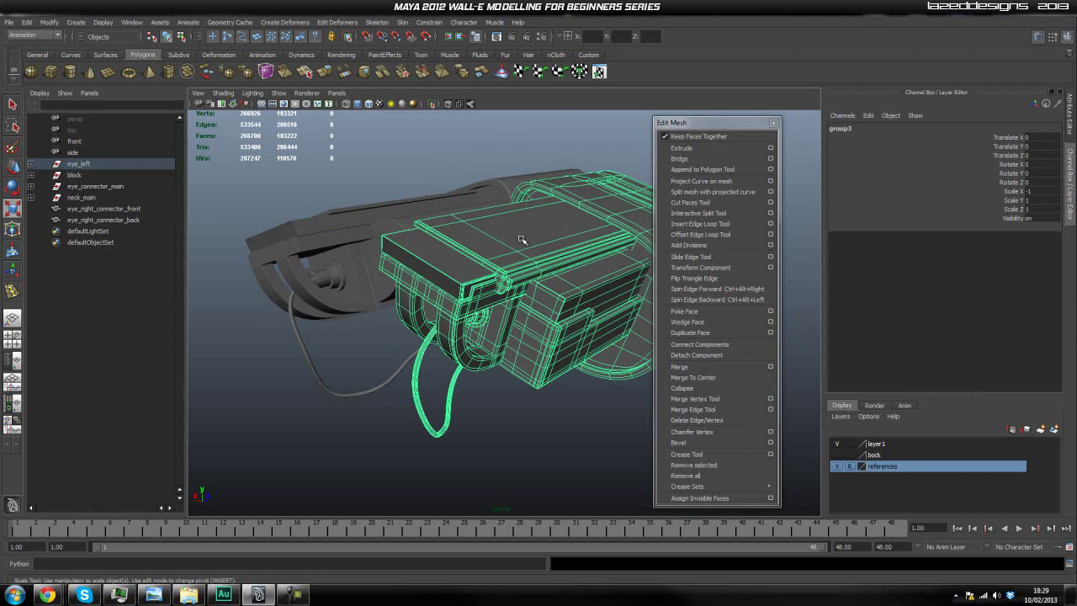
Center the mirrored group's pivot and move it along X to -0.827 so its cable hole meets the neck base
key("w")
left_click_drag(534, 235, 399, 228, "alt")
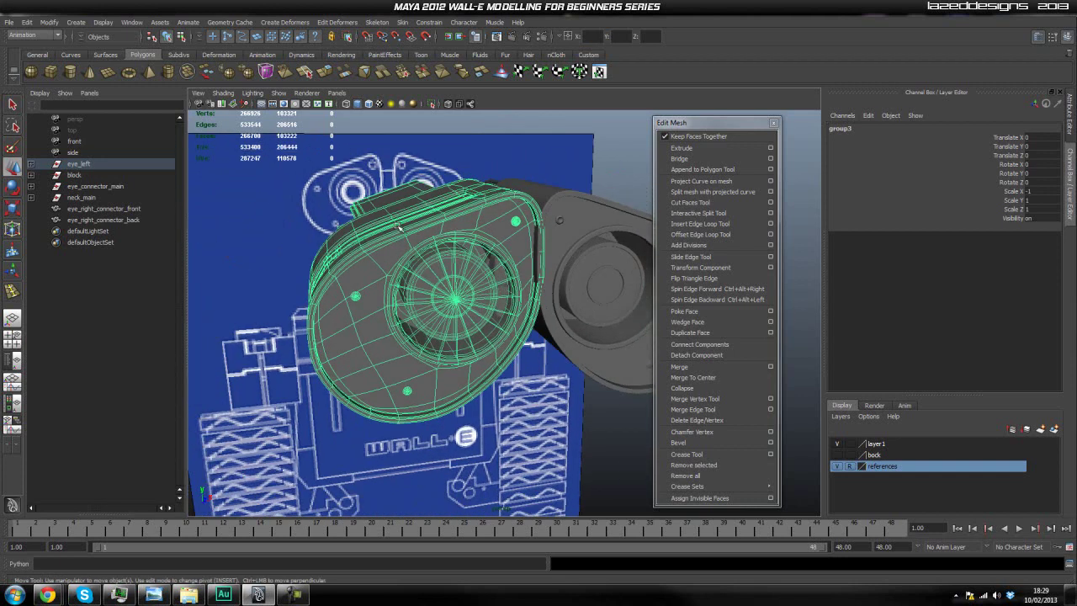
key("space")
left_click_drag(322, 185, 349, 296)
left_click(348, 296)
scroll(329, 314, "down", 4)
left_click_drag(393, 336, 506, 344, "alt")
left_click_drag(539, 279, 578, 279)
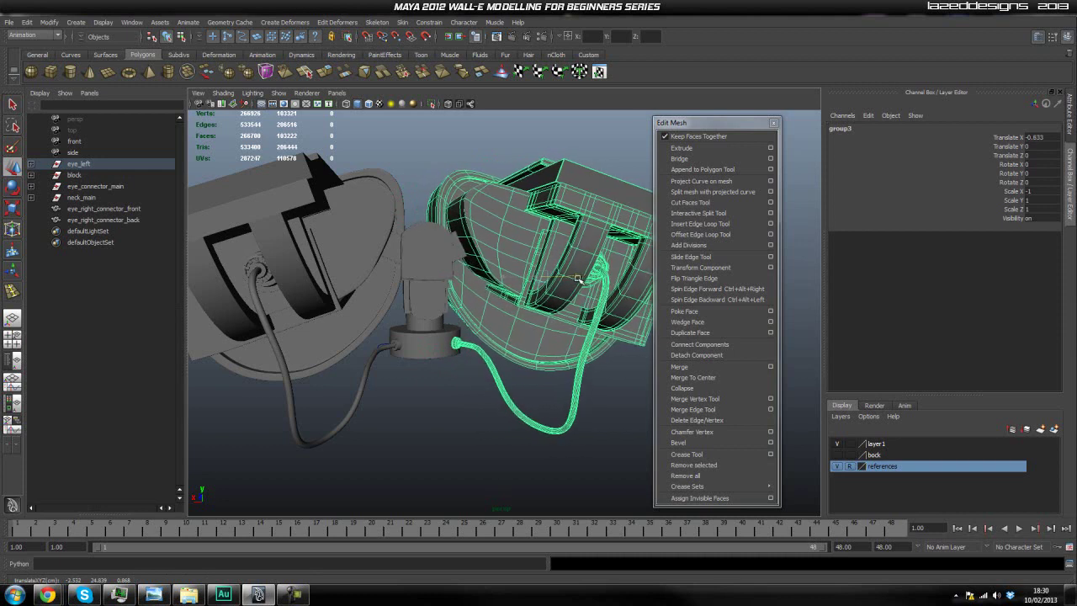
scroll(420, 360, "up", 6)
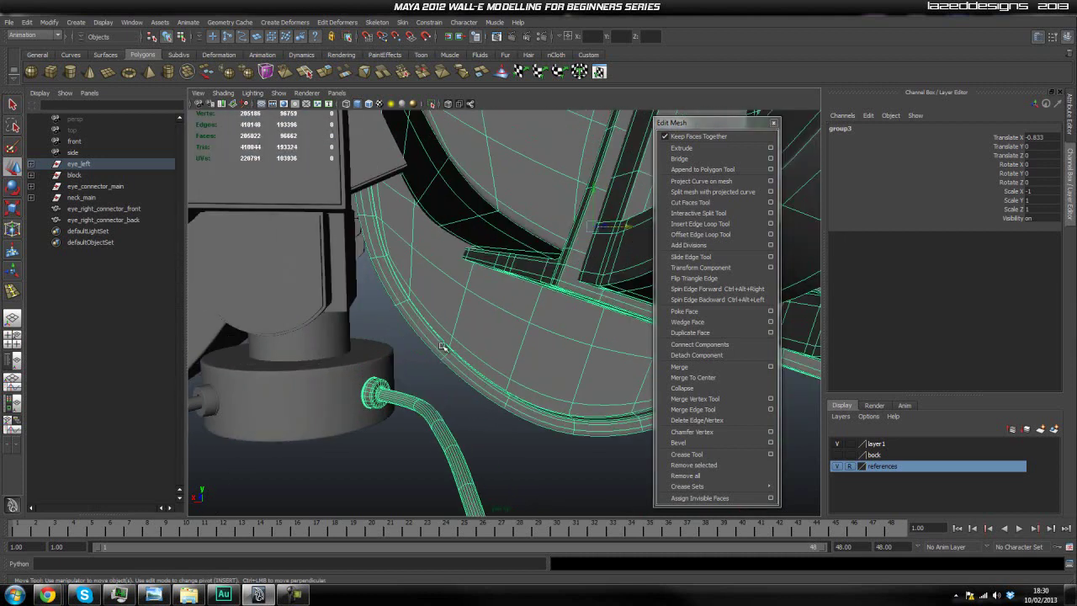
left_click_drag(626, 227, 627, 227)
scroll(561, 253, "down", 8)
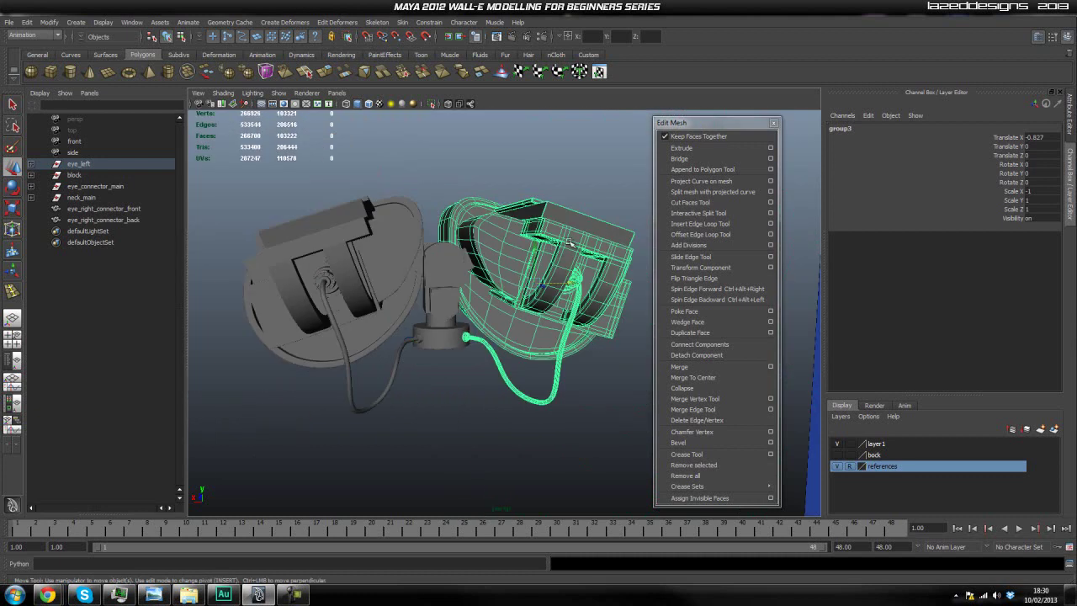
Unparent the mirrored group from eye_left to the top level and check its child meshes
left_click_drag(555, 253, 323, 251, "alt")
left_click_drag(516, 261, 477, 252, "alt")
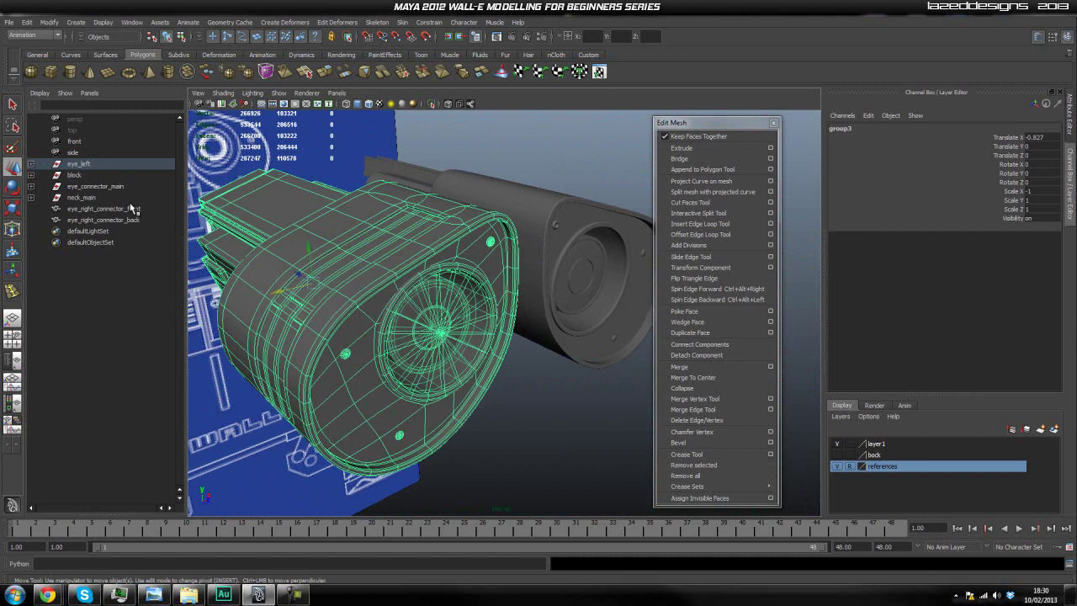
key("ctrl+g")
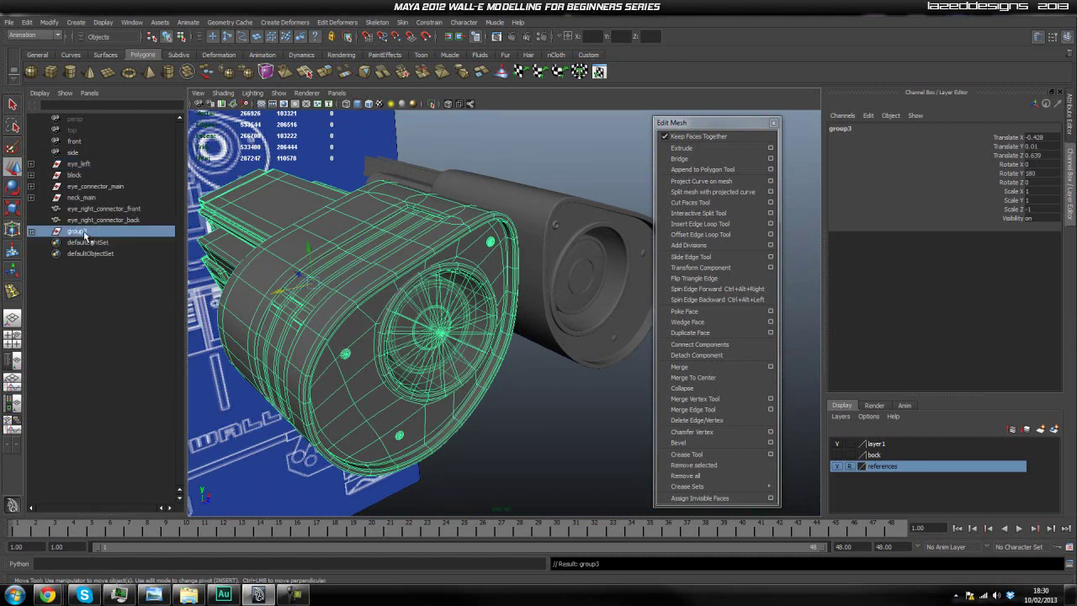
left_click(31, 231)
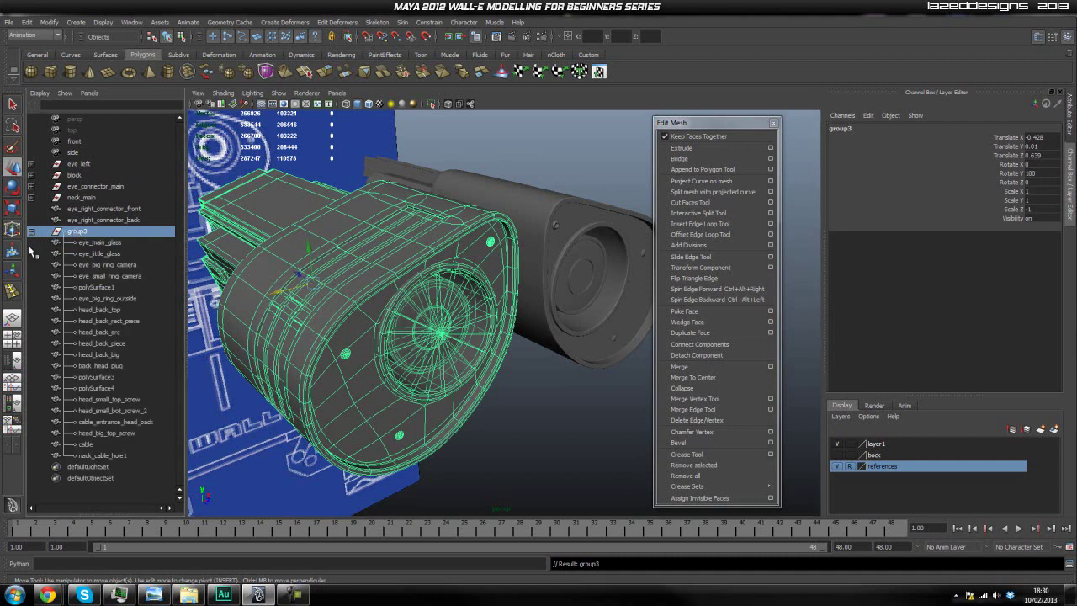
left_click(31, 232)
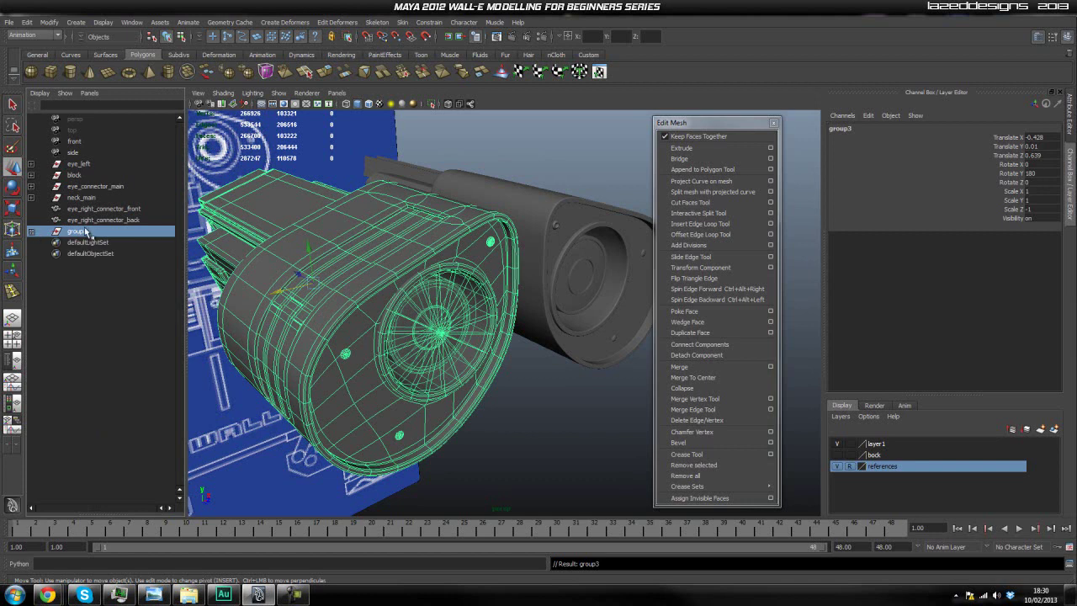
Rename the mirrored eye group as eye_right
left_click(568, 137)
left_click(102, 233)
key("f")
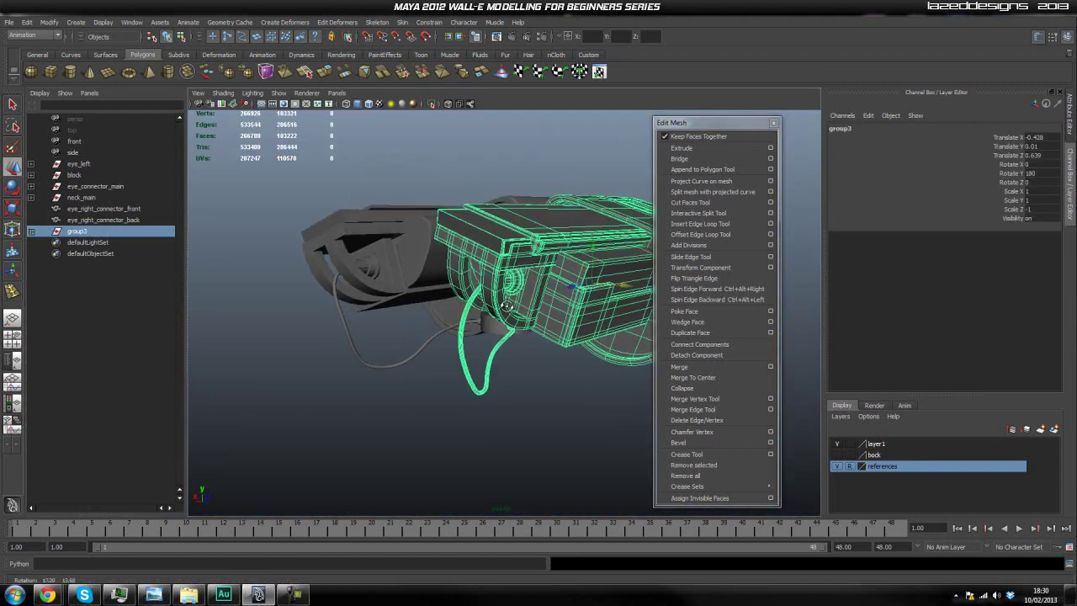
double_click(101, 235)
type("eye")
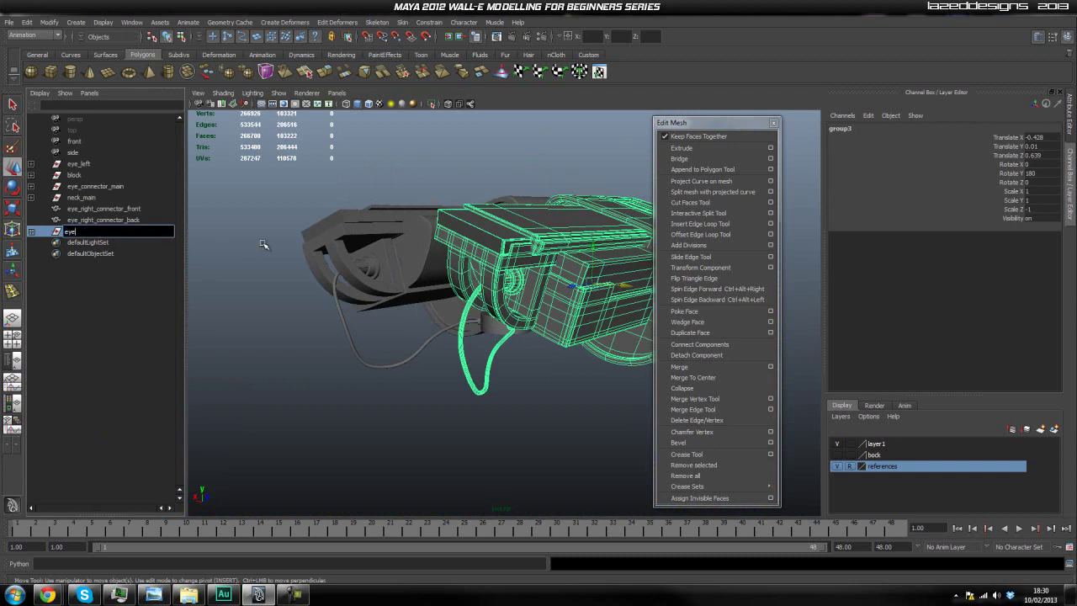
type("_right")
key("Return")
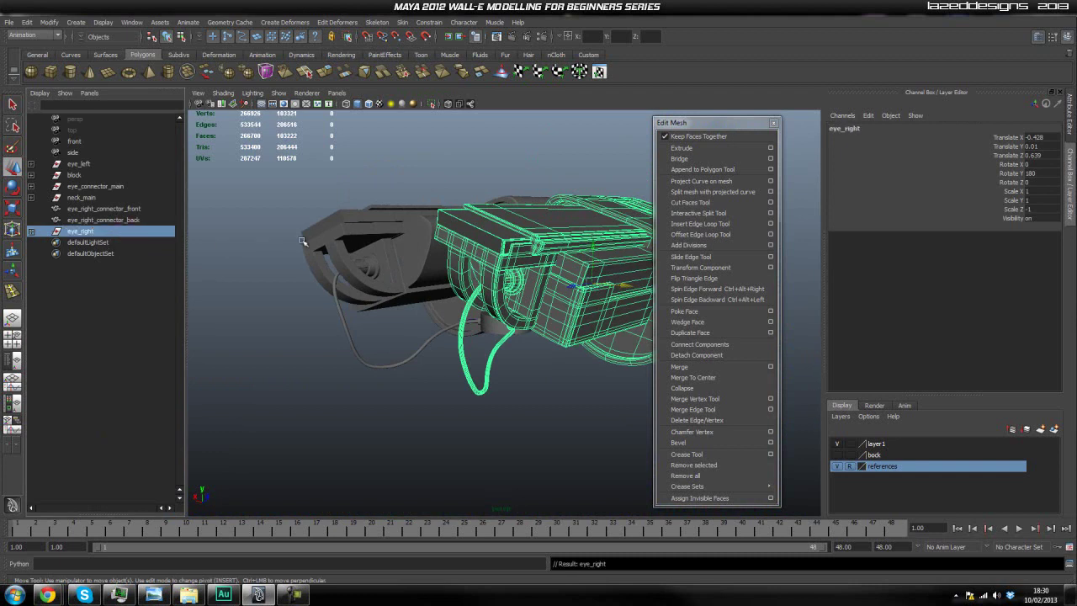
Parent eye_right_connector_front and eye_right_connector_back under the eye_right group
left_click(131, 219)
left_click(130, 209, "shift")
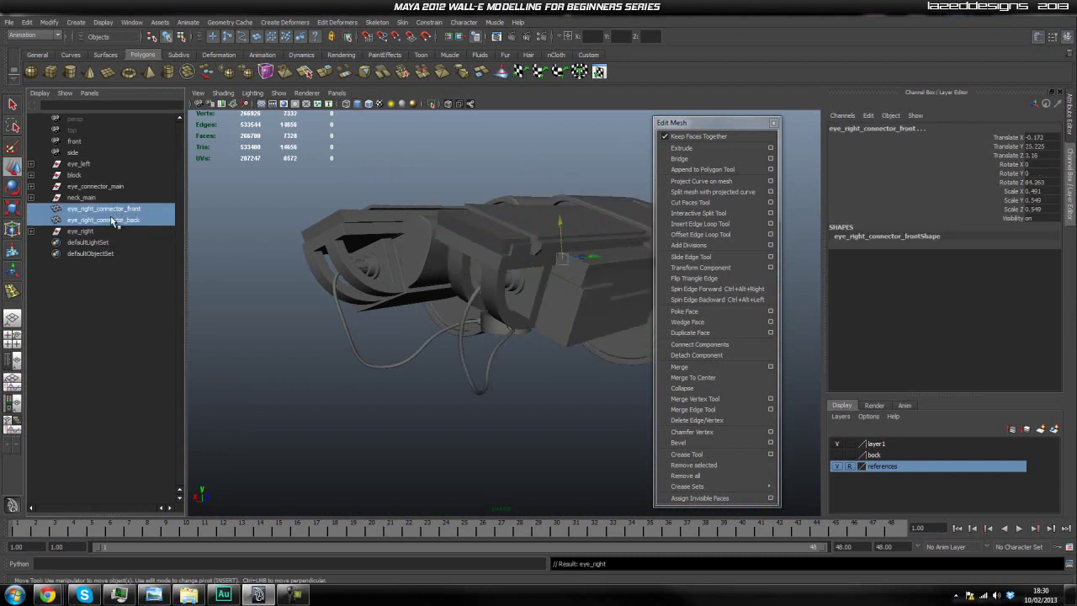
middle_click_drag(102, 235, 102, 235)
left_click(437, 391)
Examine up close where the mirrored cable and its hole meet the neck base
left_click_drag(438, 393, 547, 382, "alt")
scroll(549, 383, "up", 3)
middle_click_drag(549, 383, 440, 382, "alt")
scroll(454, 376, "up", 3)
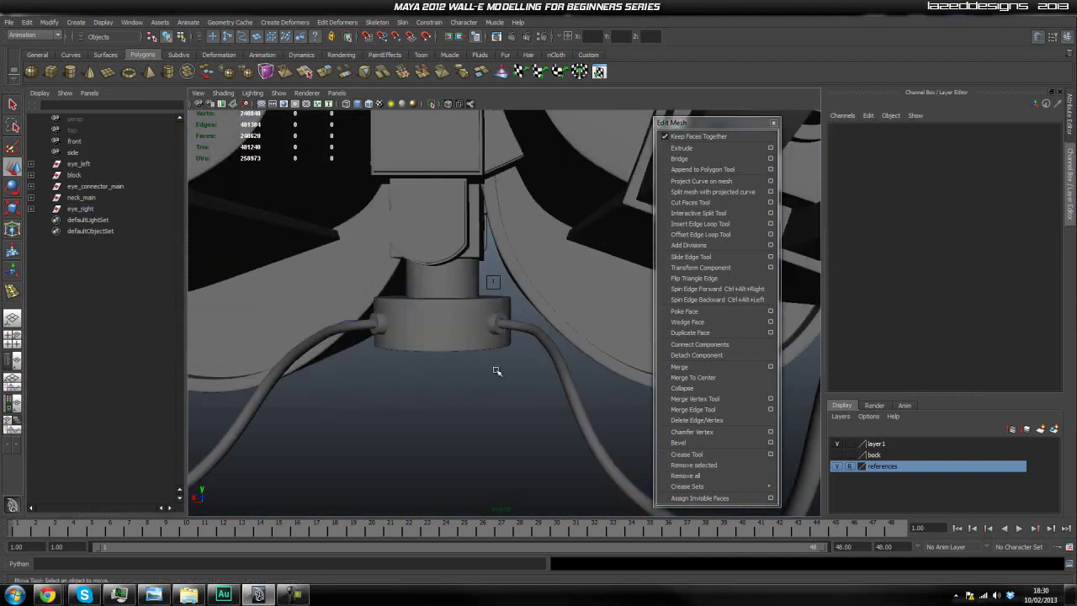
scroll(488, 379, "up", 5)
left_click_drag(488, 390, 555, 358, "alt")
left_click(555, 384)
left_click(587, 444)
scroll(586, 444, "down", 8)
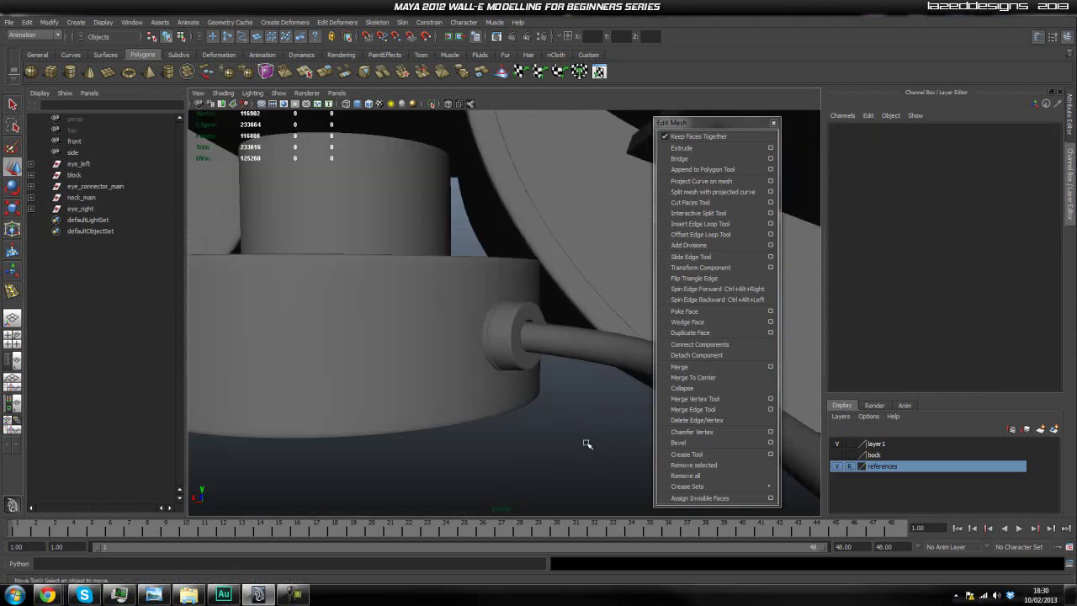
Examine both eyes and the connectors between them from several angles and from farther away
left_click_drag(521, 423, 541, 424, "alt")
scroll(542, 424, "down", 5)
middle_click_drag(539, 425, 485, 438, "alt")
left_click_drag(485, 437, 373, 440, "alt")
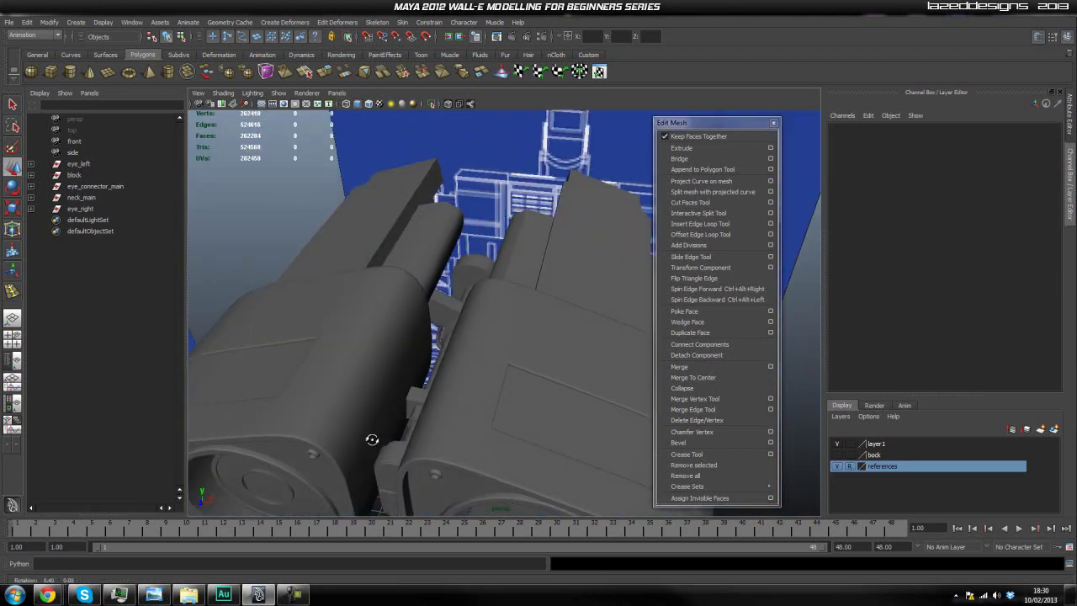
right_click_drag(373, 440, 522, 365, "alt")
middle_click_drag(404, 378, 416, 387, "alt")
right_click_drag(415, 387, 629, 358, "alt")
left_click_drag(628, 358, 426, 385, "alt")
middle_click_drag(349, 322, 392, 402, "alt")
middle_click_drag(368, 364, 510, 463, "alt")
left_click_drag(370, 392, 435, 353, "alt")
scroll(387, 394, "down", 10)
scroll(390, 383, "down", 4)
Center the pivot of the eye_connector_main group
left_click(114, 186)
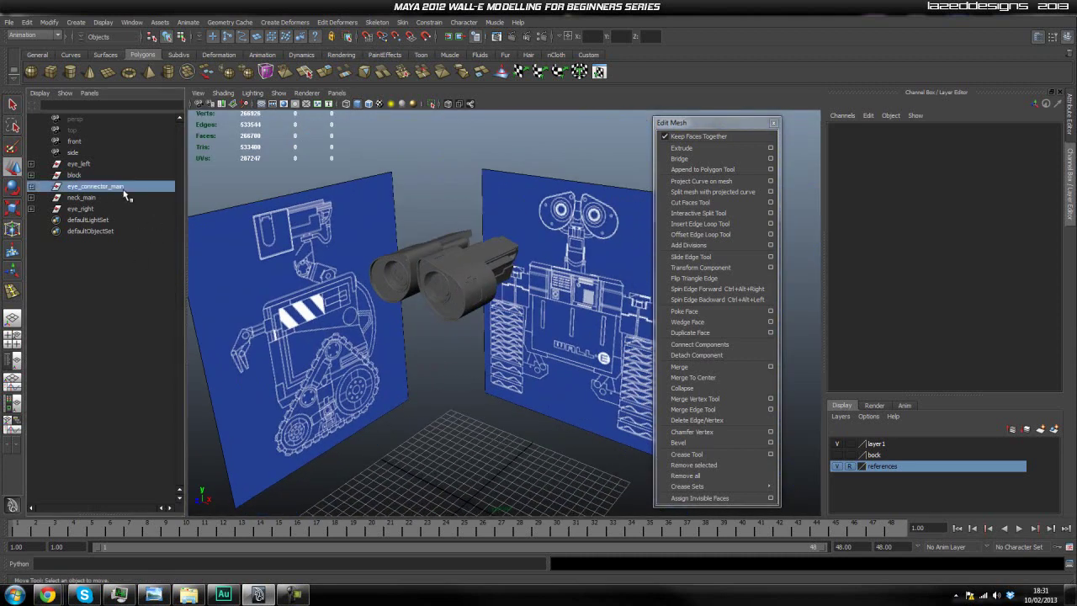
left_click_drag(369, 366, 419, 324, "alt")
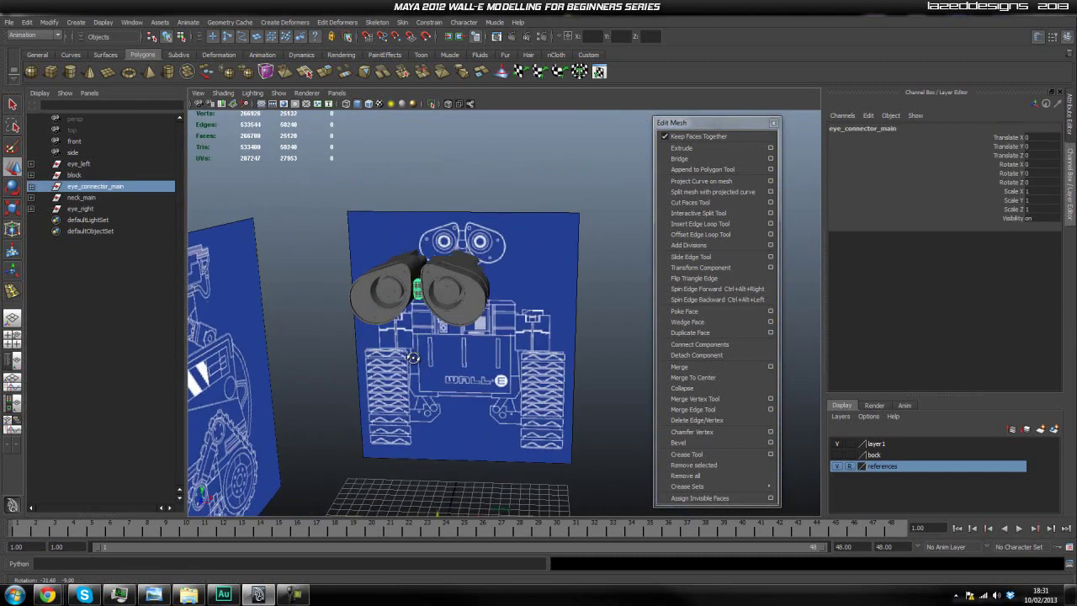
key("space")
left_click(342, 245)
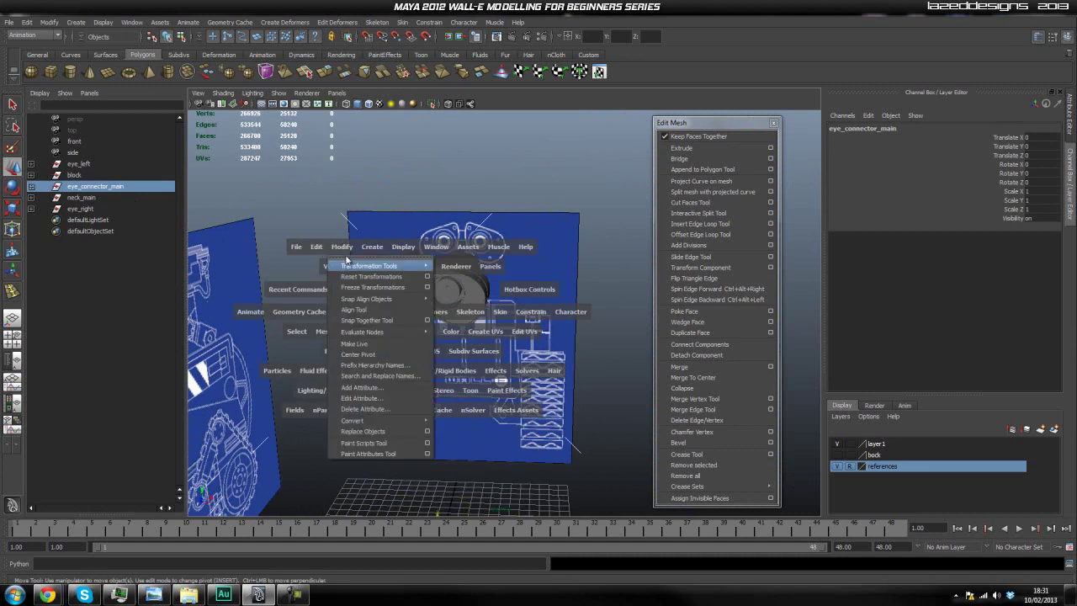
left_click(379, 354)
left_click(502, 403)
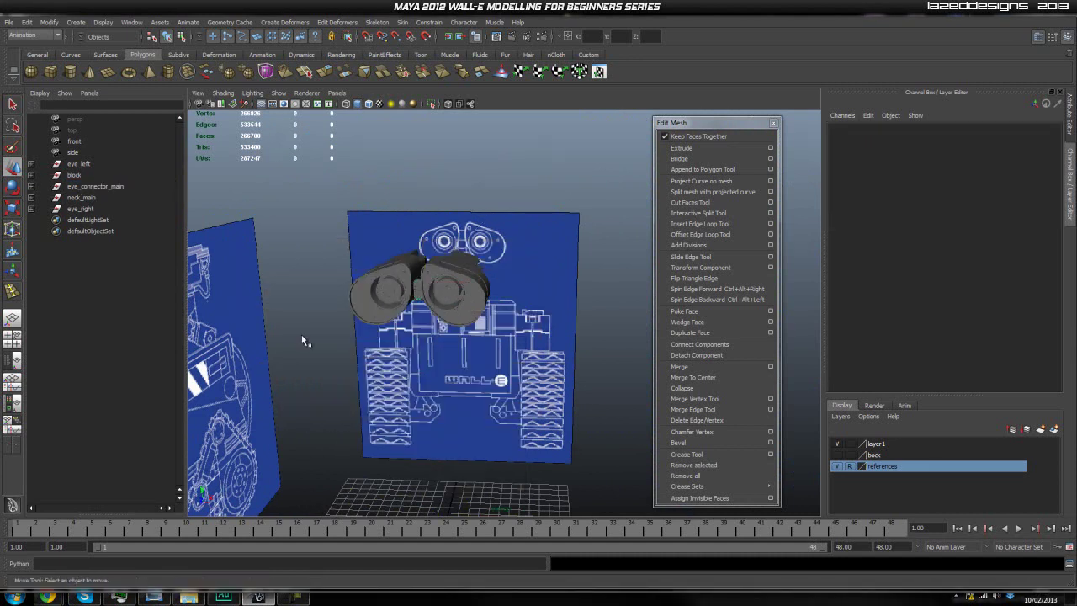
Check the eye_left, block, eye_connector_main, neck_main and eye_right groups by selecting them one after another
left_click(80, 164)
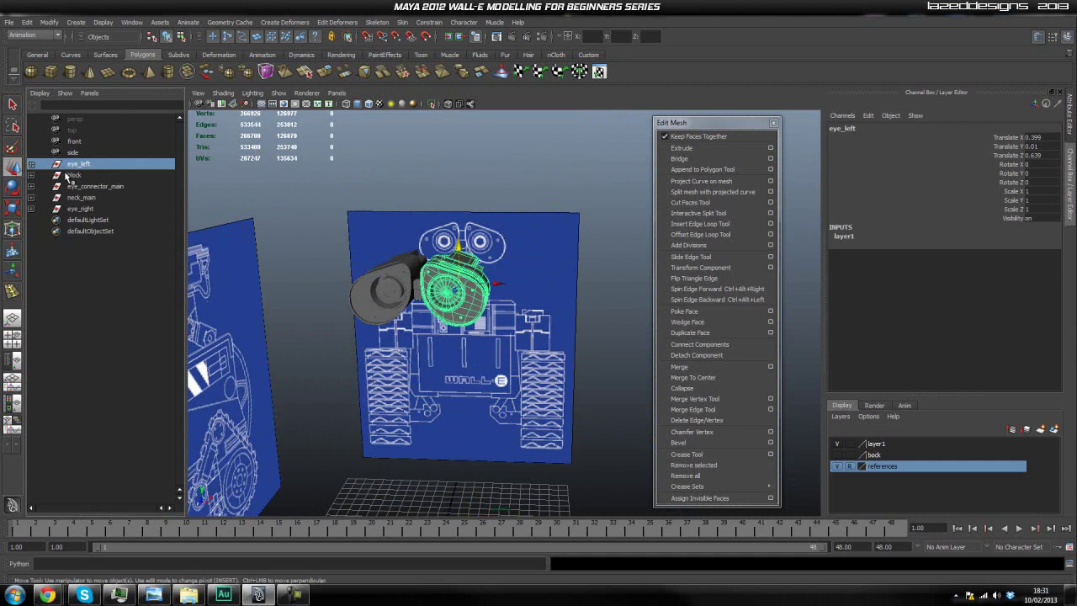
left_click(72, 175)
left_click(84, 186)
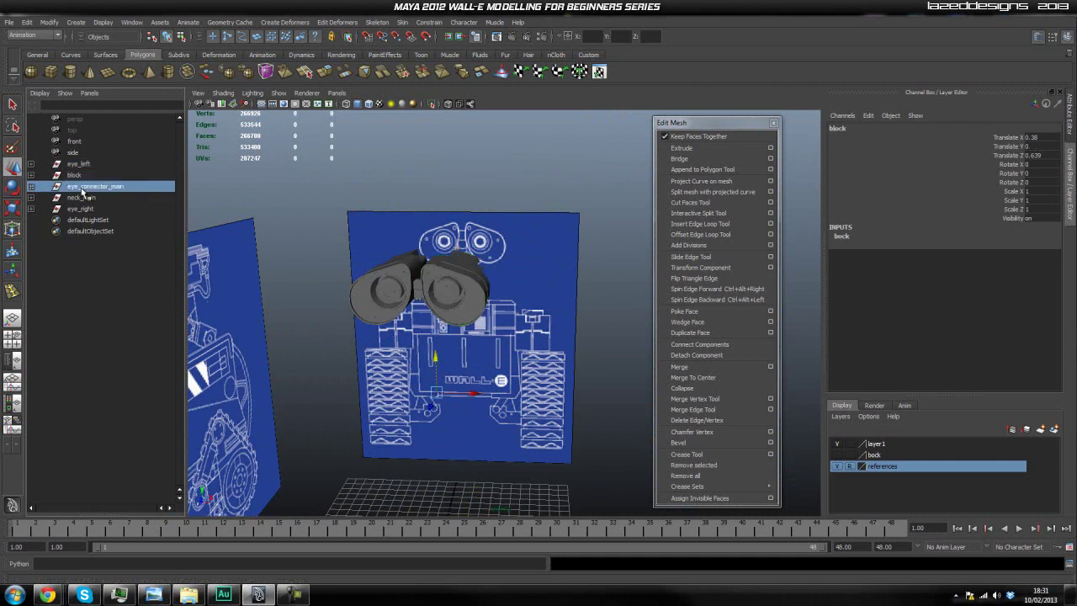
key("f")
left_click_drag(326, 264, 313, 232, "alt")
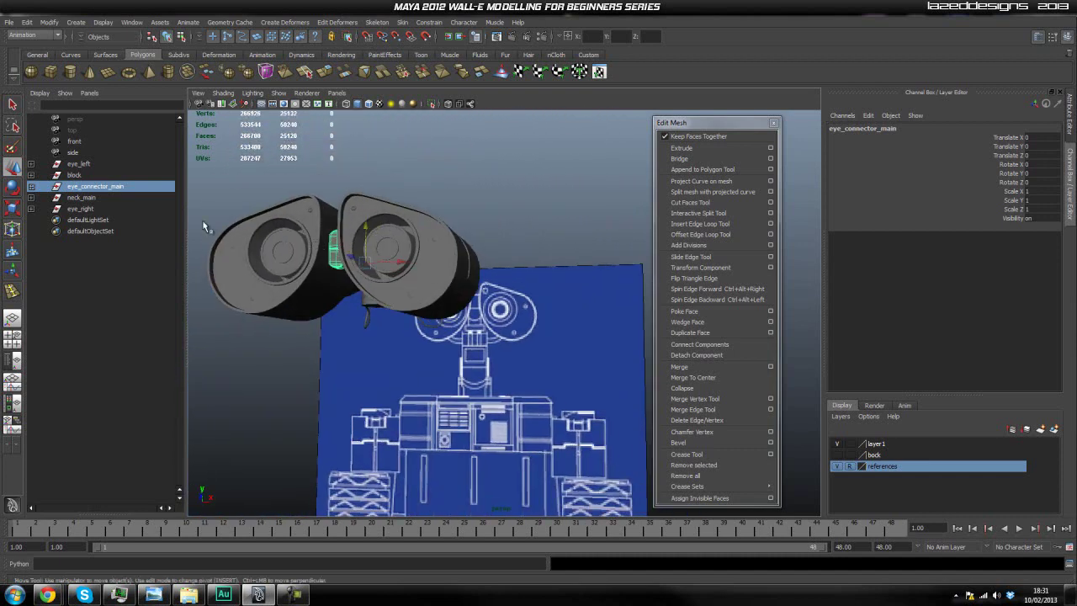
left_click(83, 198)
left_click_drag(339, 291, 353, 270, "alt")
left_click(81, 208)
left_click_drag(285, 270, 476, 270, "alt")
middle_click_drag(472, 160, 464, 234, "alt")
left_click_drag(463, 234, 517, 243, "alt")
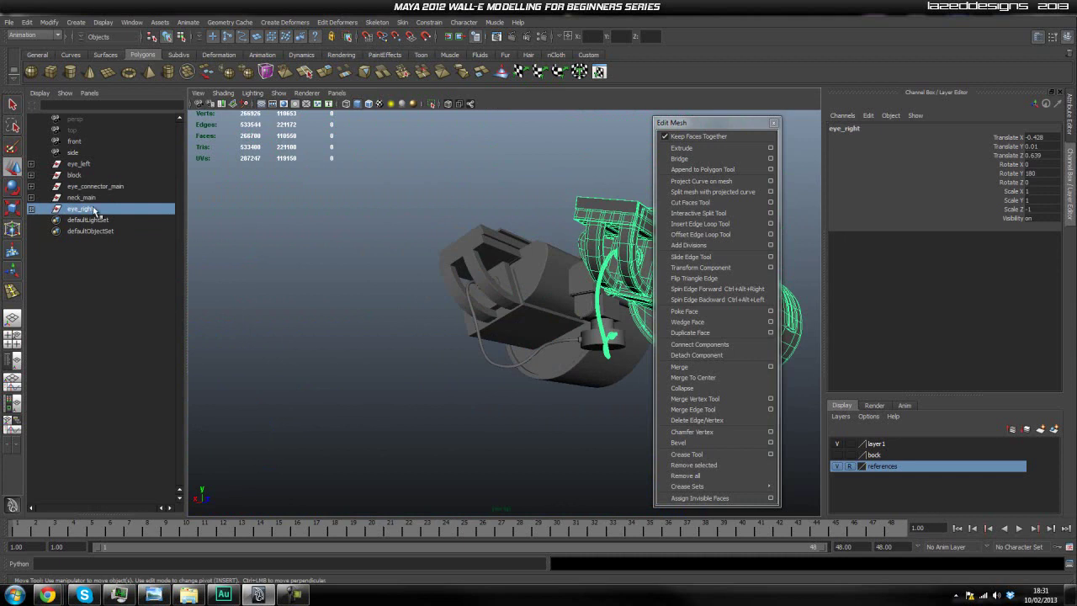
left_click(84, 164)
left_click_drag(572, 357, 452, 357, "alt")
left_click(464, 448)
left_click_drag(464, 448, 513, 376, "alt")
left_click(87, 209)
left_click(463, 430)
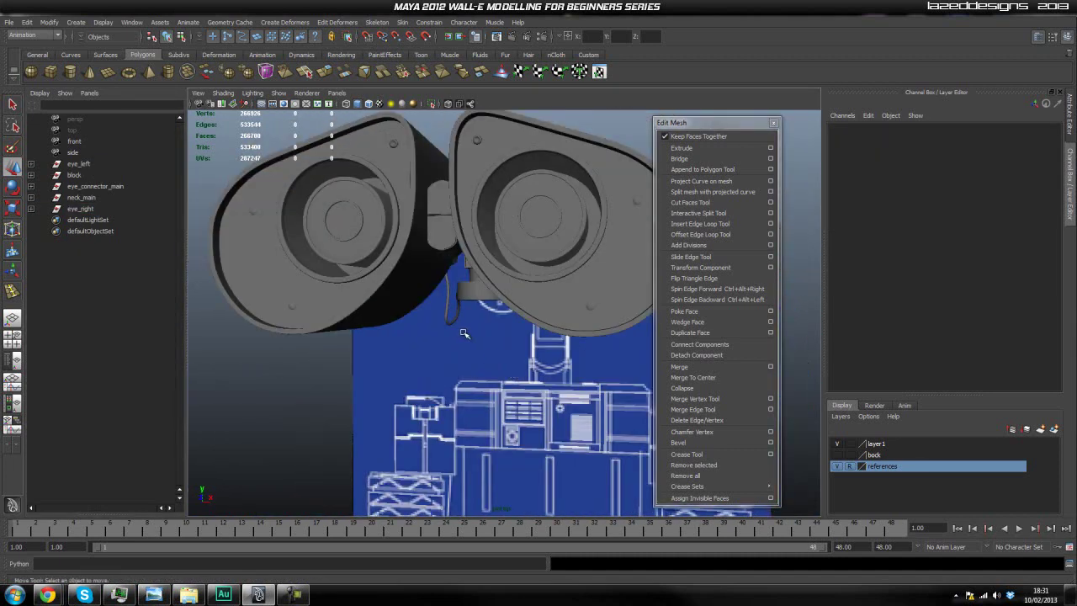
Empty layer1 of its objects and rename the layer as head
left_click_drag(463, 333, 476, 329, "alt")
left_click(880, 444)
right_click(881, 442)
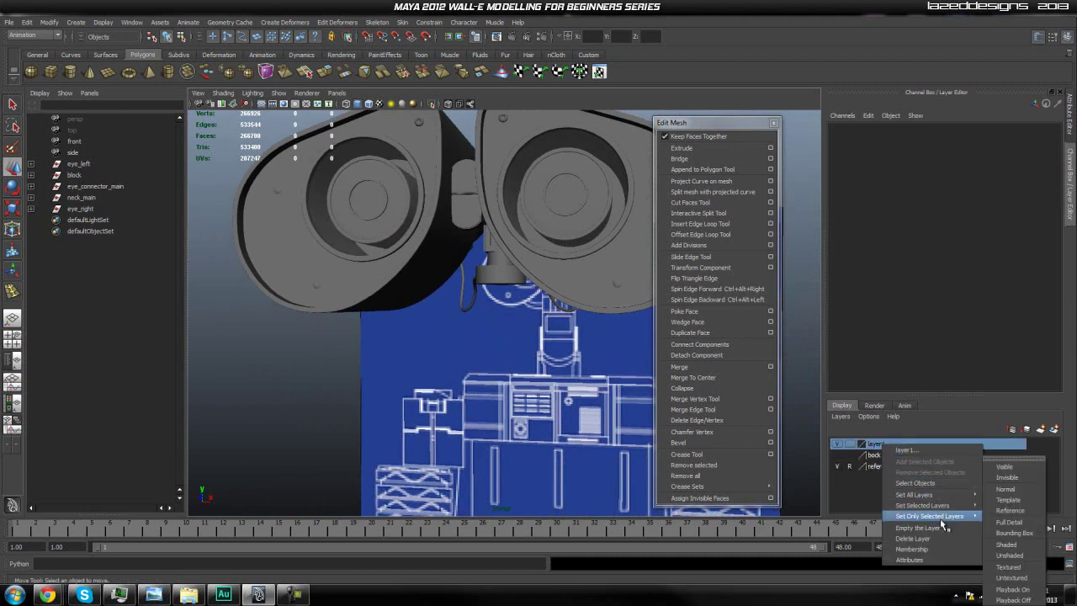
left_click(916, 527)
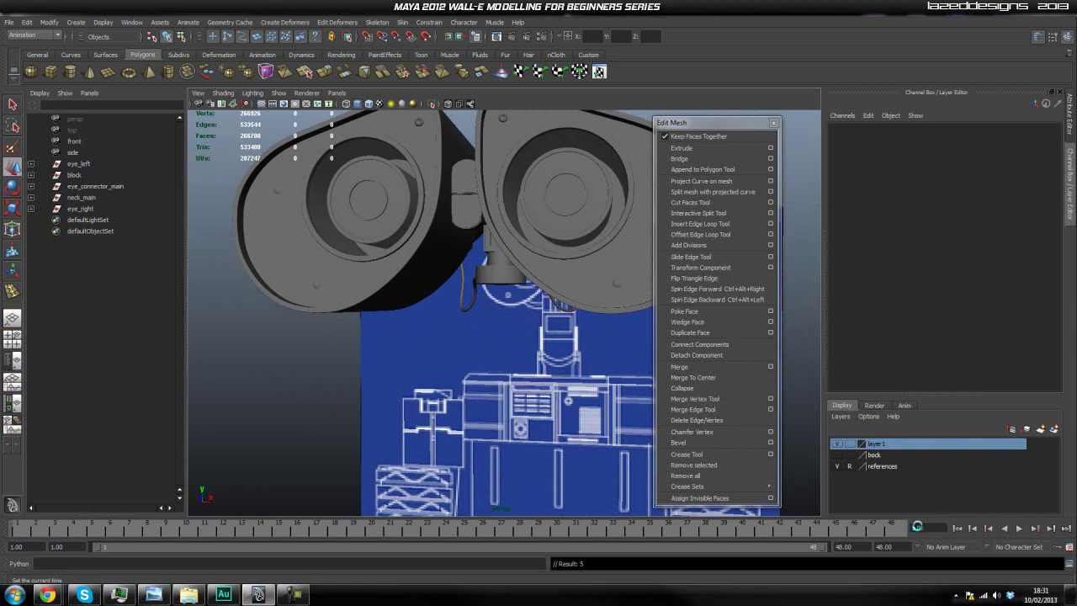
double_click(878, 445)
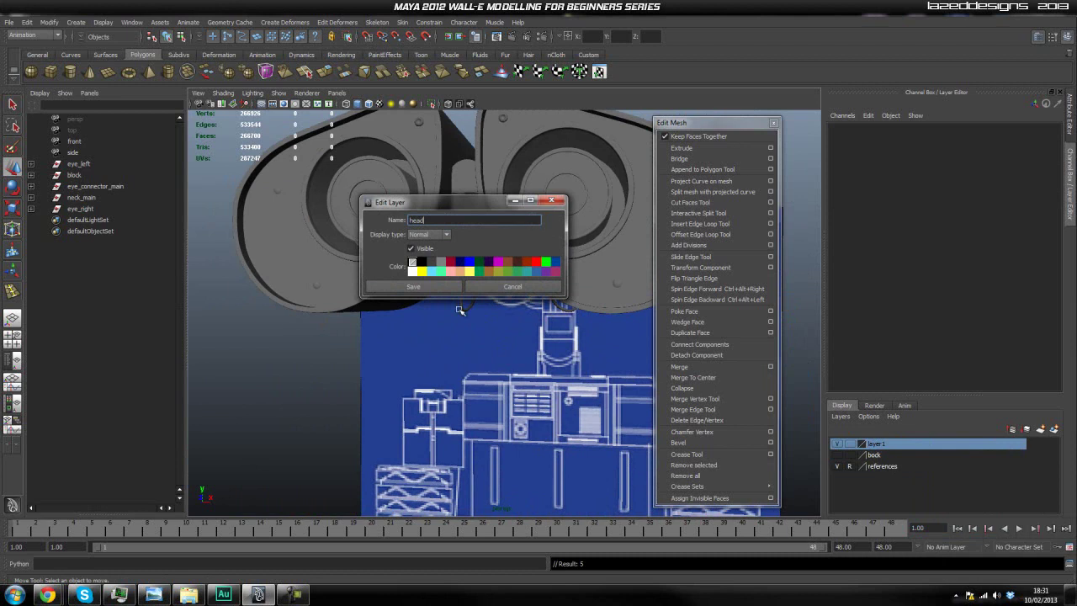
left_click(442, 286)
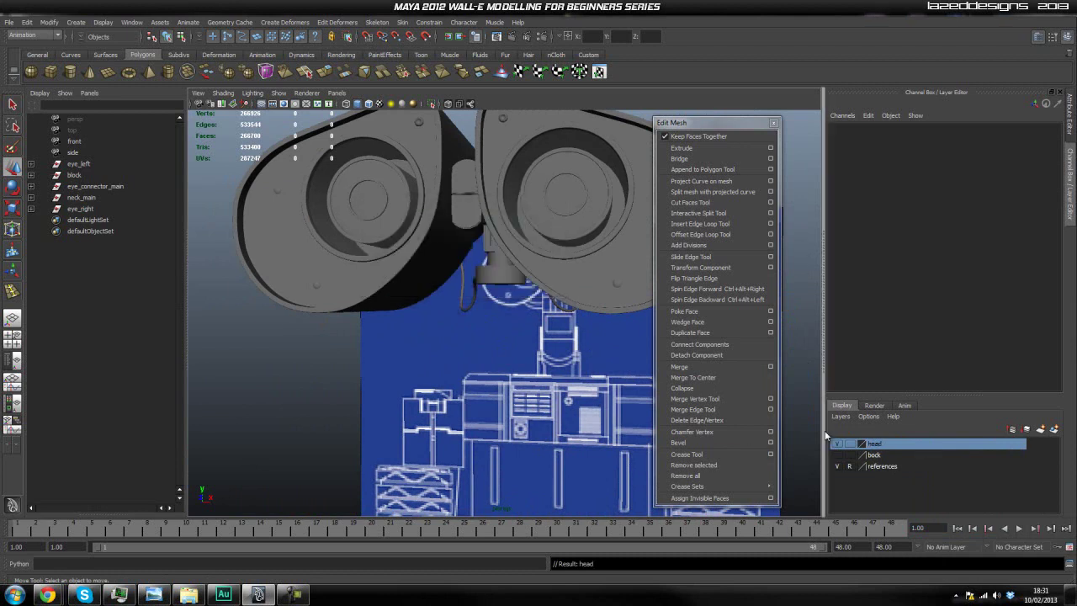
Add the eye_left and eye_right groups to the head layer
left_click(85, 165)
scroll(446, 282, "down", 3)
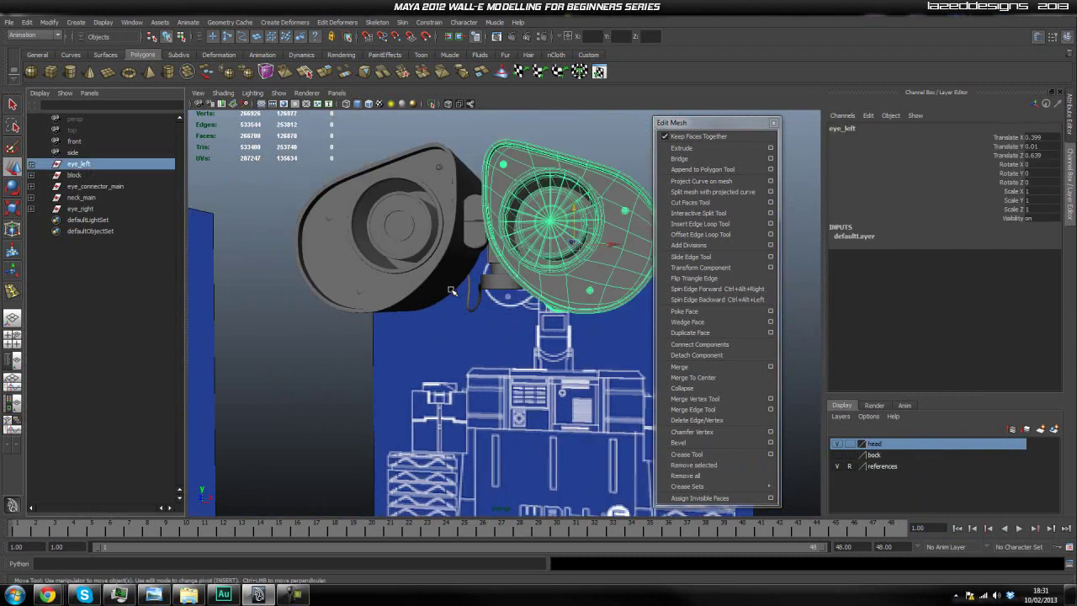
left_click_drag(452, 291, 479, 268, "alt")
middle_click_drag(480, 267, 394, 340, "alt")
left_click_drag(393, 339, 412, 344, "alt")
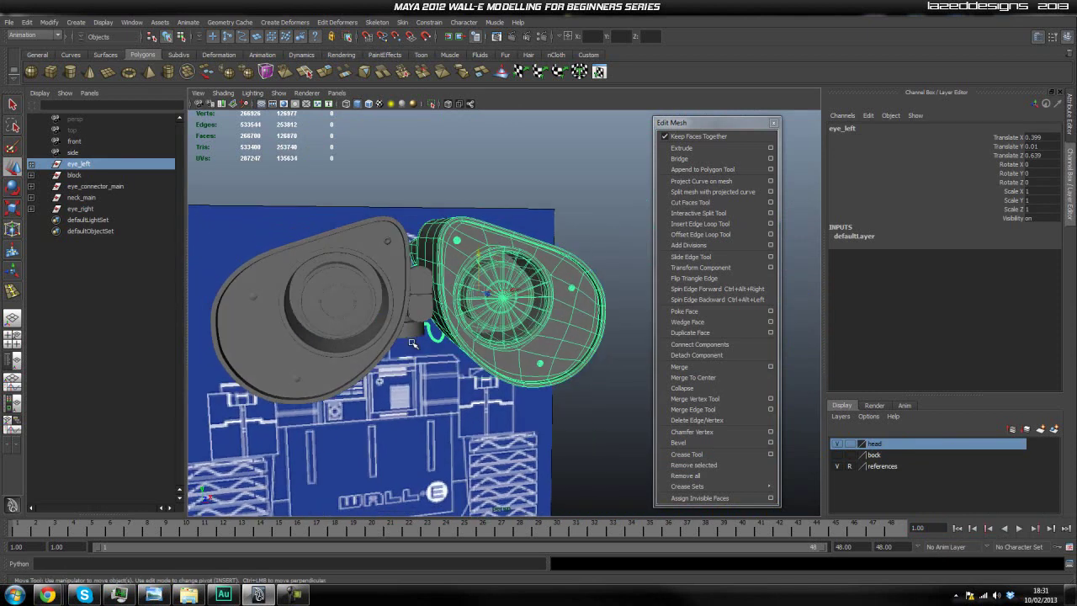
left_click(100, 211, "ctrl")
left_click_drag(478, 318, 457, 283, "alt")
right_click_drag(457, 284, 428, 306, "alt")
middle_click_drag(427, 305, 414, 425, "alt")
left_click_drag(413, 423, 416, 305, "alt")
left_click_drag(434, 245, 610, 362, "alt")
right_click_drag(610, 362, 552, 390, "alt")
middle_click_drag(553, 390, 570, 351, "alt")
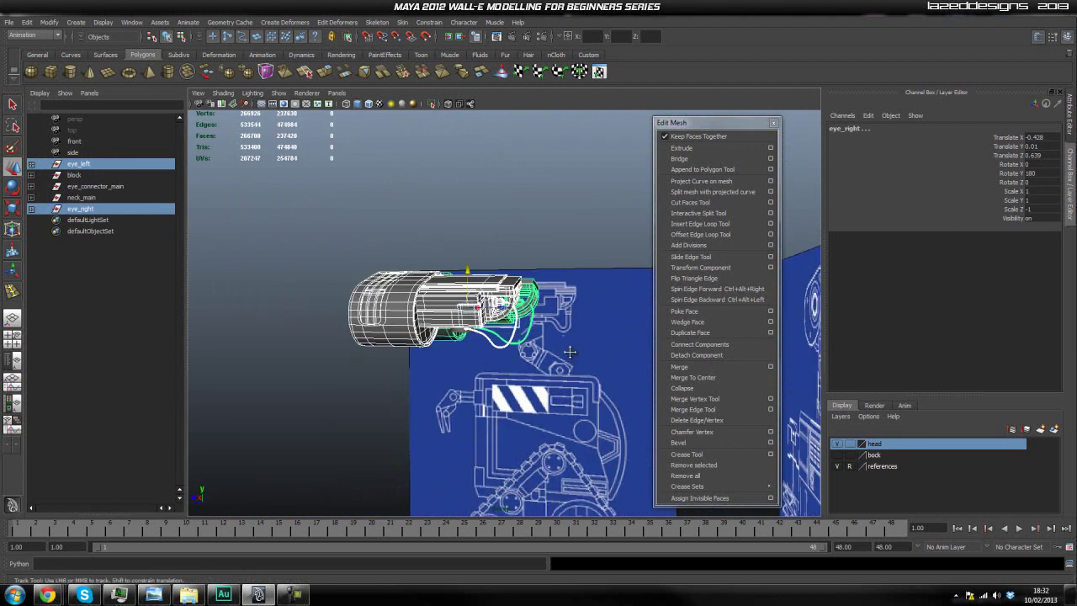
left_click_drag(569, 352, 594, 379, "alt")
right_click(901, 450)
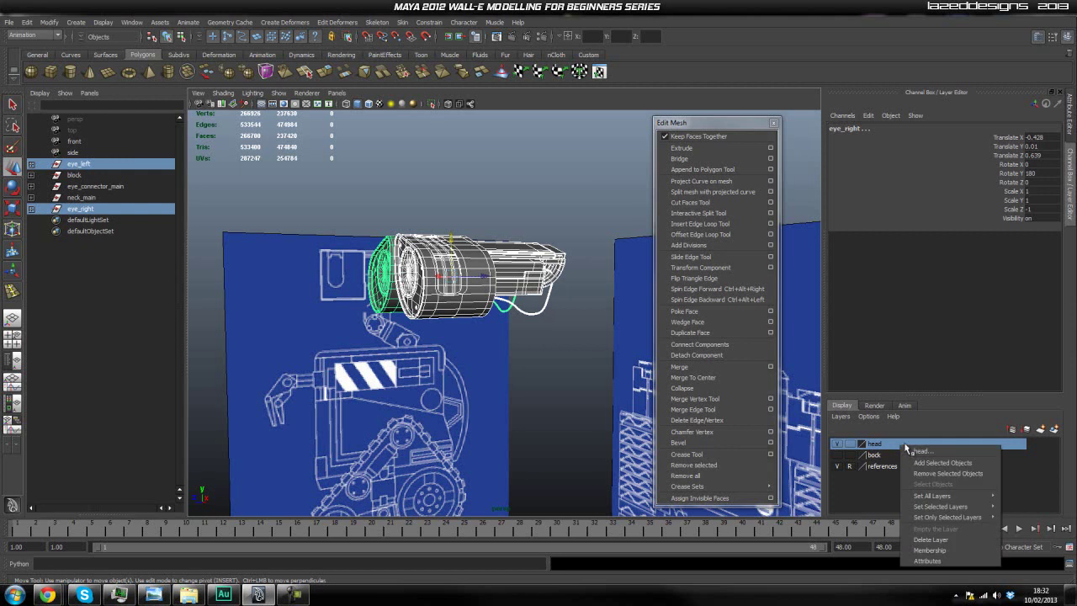
left_click(943, 463)
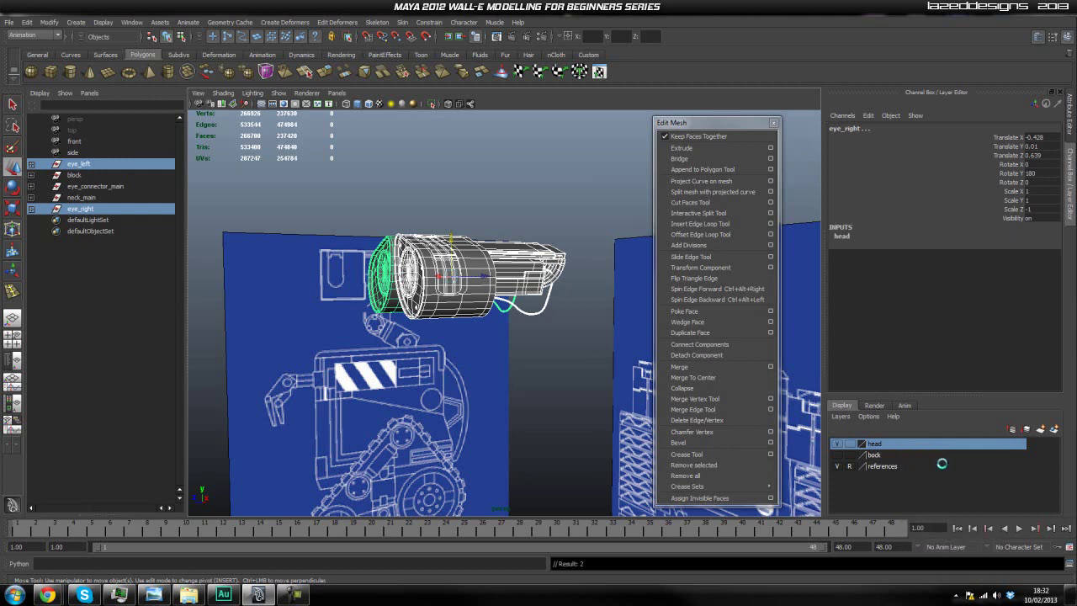
Hide the head layer and view the eye connector and neck mount on their own
left_click(837, 443)
left_click_drag(505, 353, 485, 305, "alt")
right_click_drag(486, 306, 442, 337, "alt")
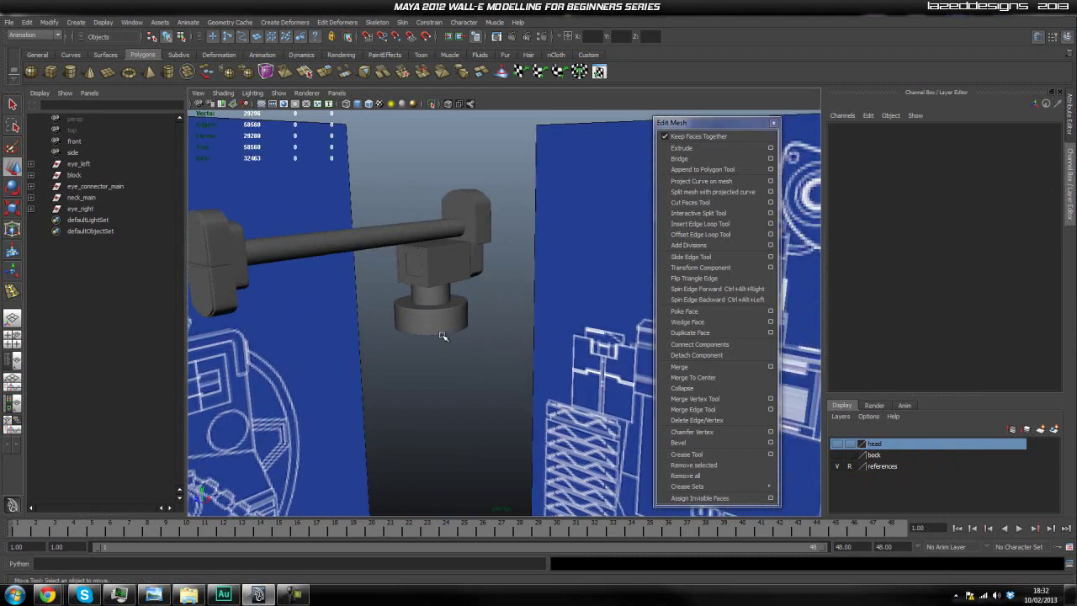
middle_click_drag(443, 336, 498, 361, "alt")
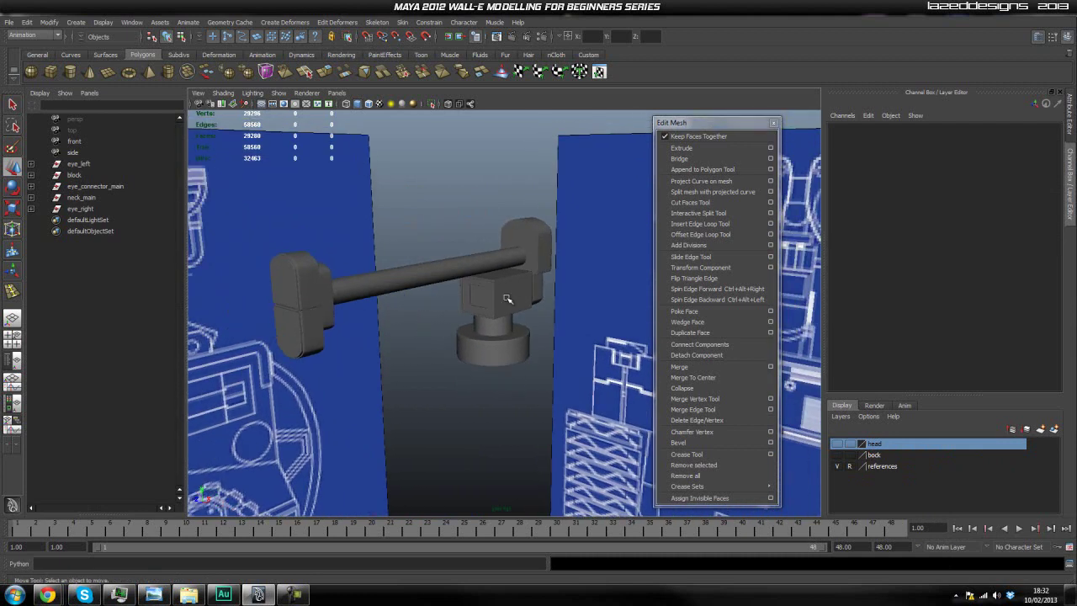
Create a new empty display layer and name it neck_layer
left_click(924, 455)
left_click(1053, 430)
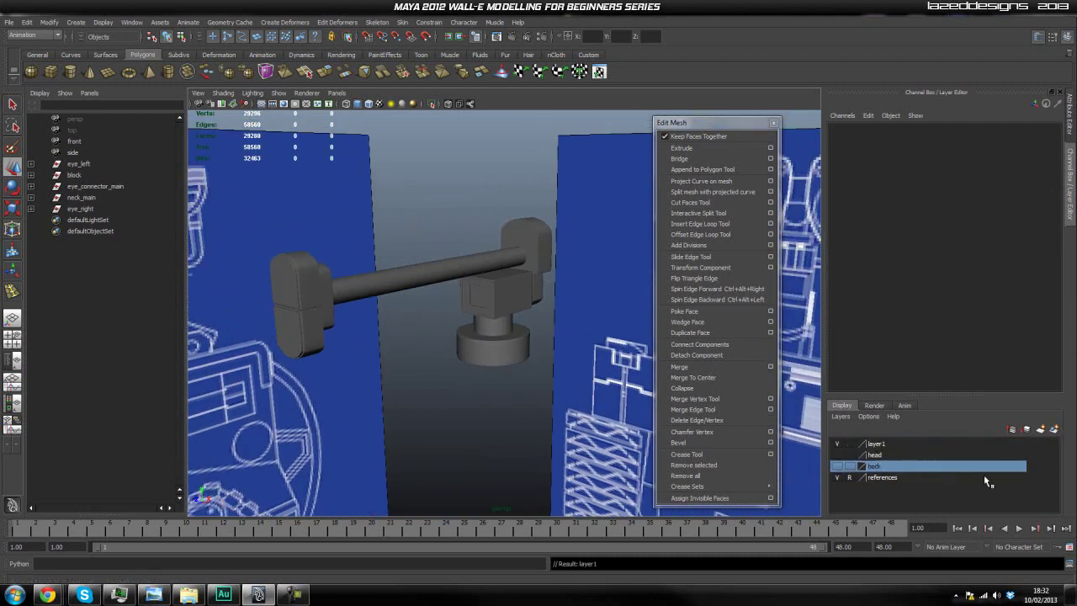
double_click(875, 445)
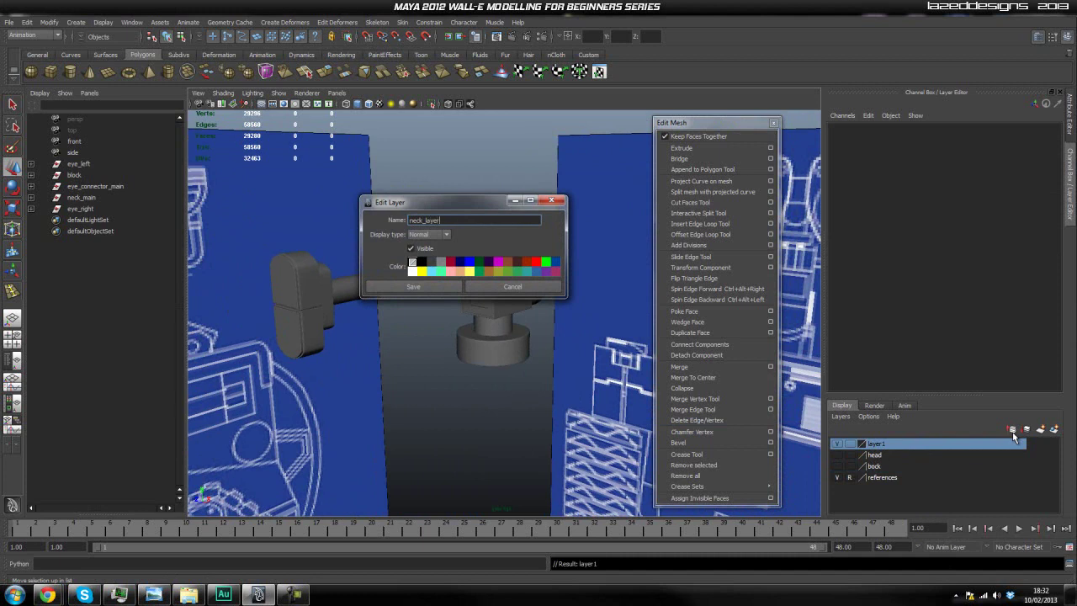
left_click(412, 287)
Rename the head, bock and references layers as head_layer, bock_layer and references_layer
double_click(875, 455)
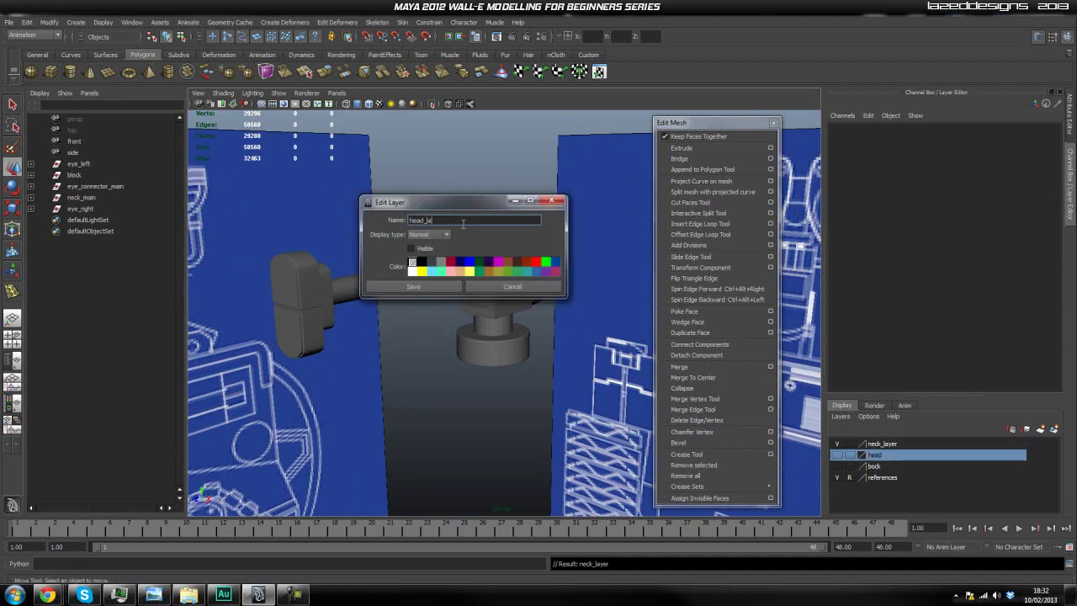
type("_layer")
left_click(443, 287)
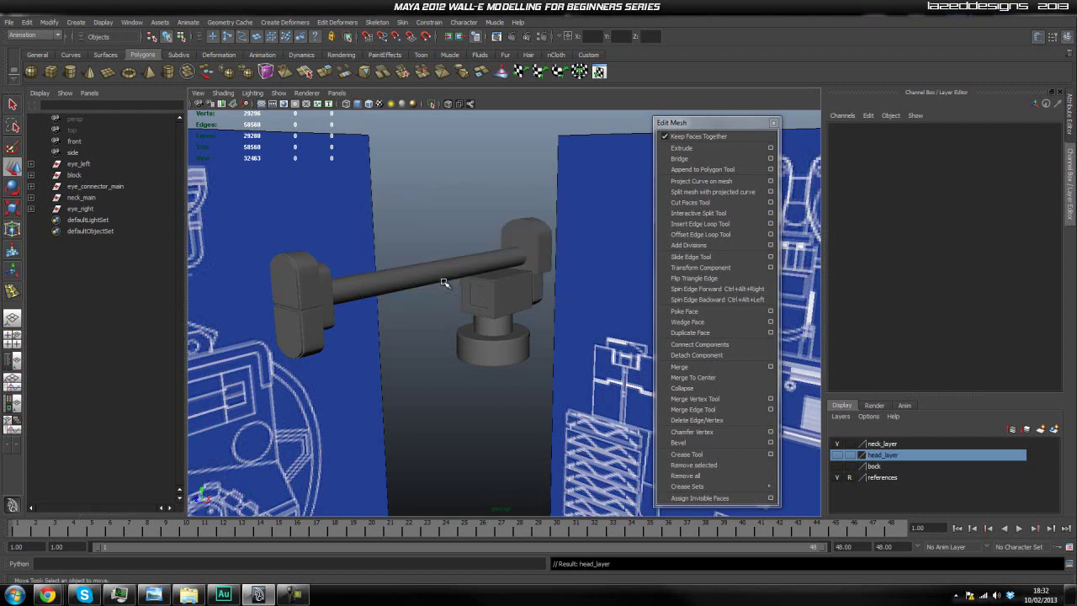
double_click(875, 466)
type("_layer")
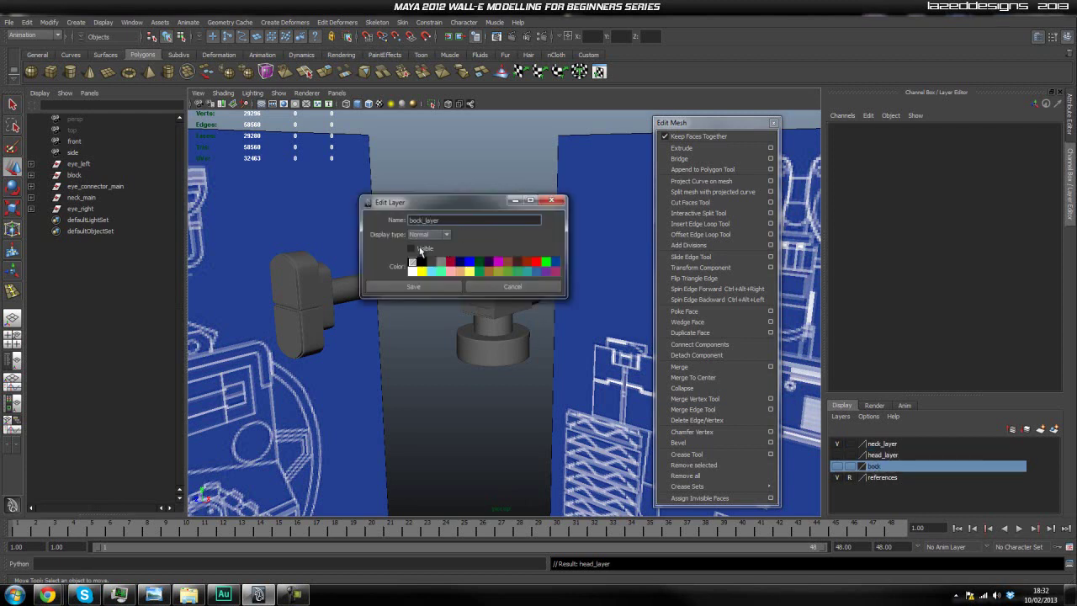
left_click(412, 250)
left_click(413, 287)
left_click(909, 477)
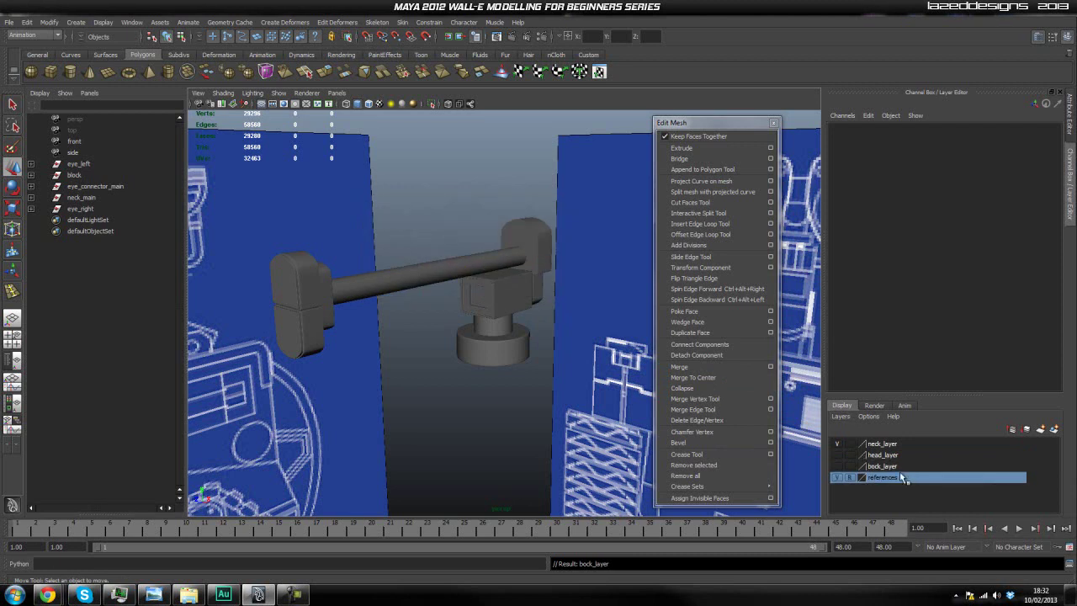
double_click(892, 478)
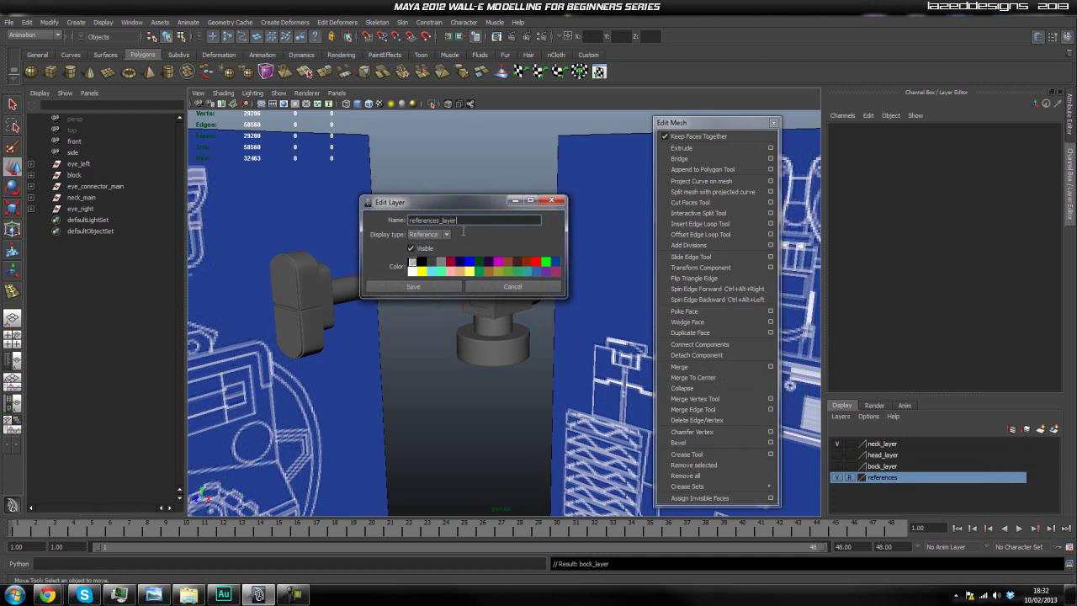
left_click(406, 287)
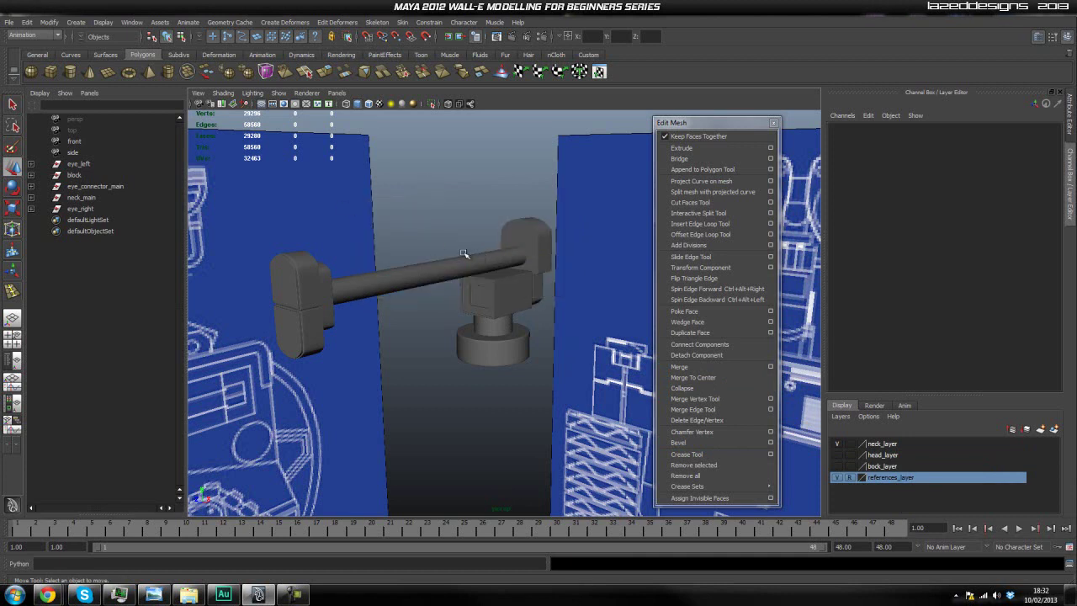
Add the eye_connector_main and neck_main groups to neck_layer
left_click(81, 174)
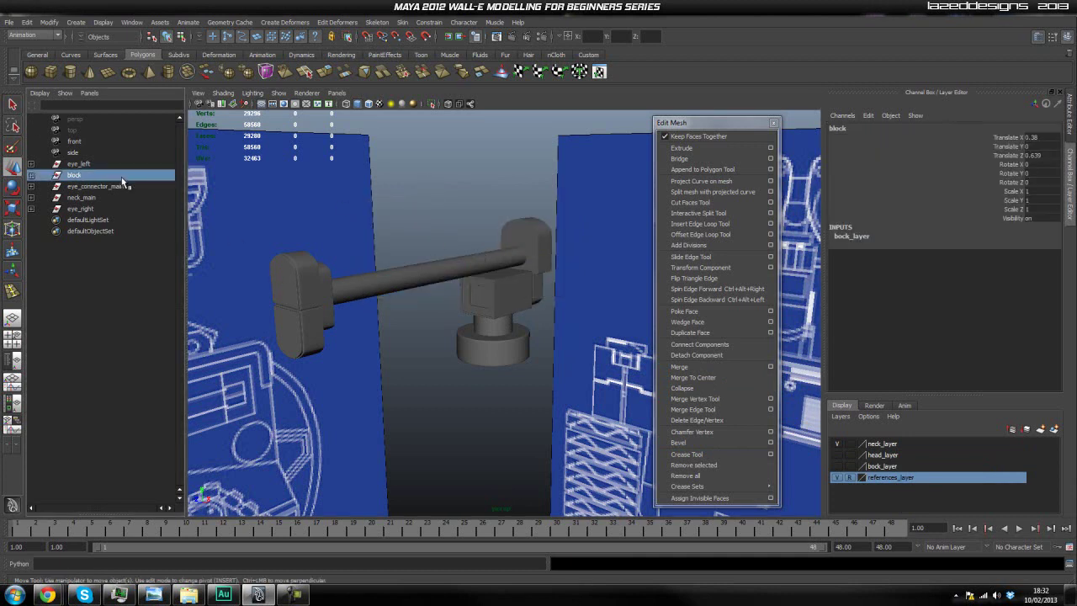
left_click(106, 199)
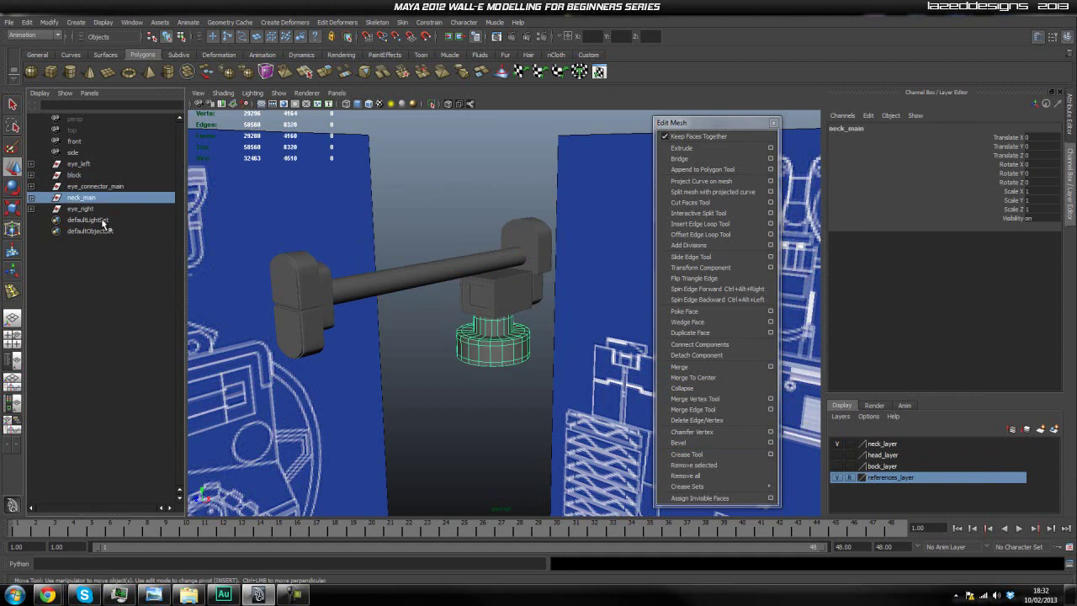
left_click(101, 211, "ctrl")
left_click(101, 211, "ctrl")
left_click(101, 187, "ctrl")
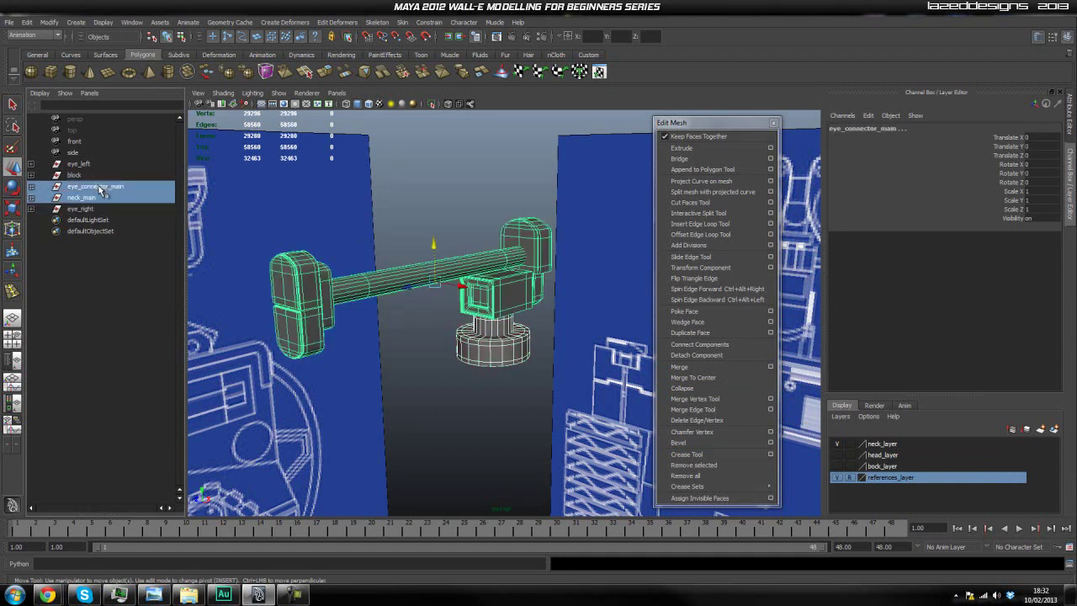
right_click(907, 446)
left_click(936, 467)
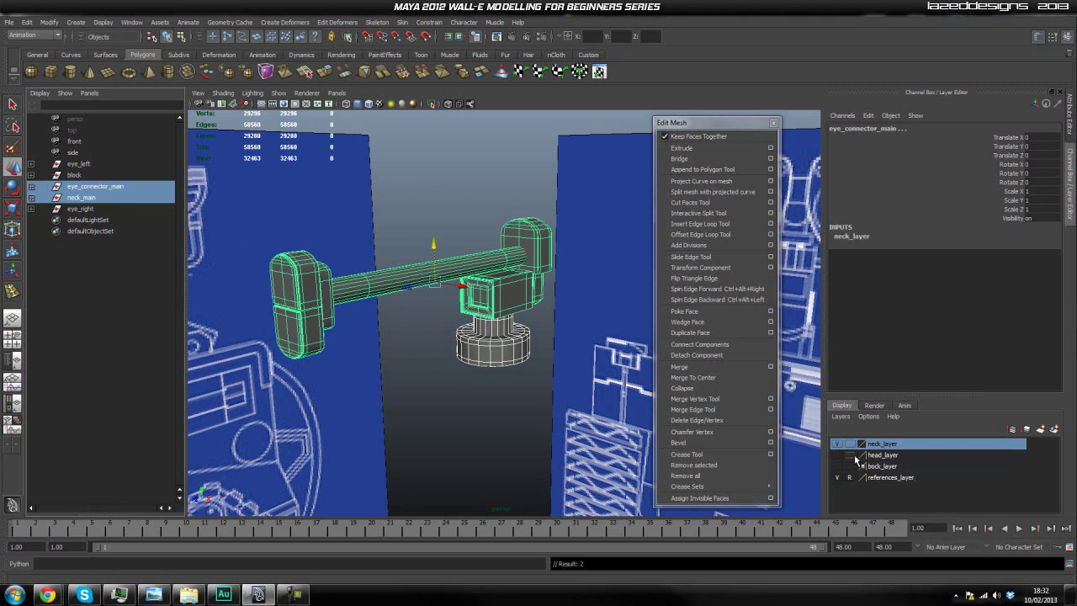
Hide neck_layer and check which objects are left in the scene
left_click(838, 445)
left_click(511, 414)
scroll(500, 408, "down", 5)
mouse_move(544, 414)
left_mouse_down("alt")
mouse_move(522, 411)
mouse_move(548, 420)
left_mouse_up("alt")
scroll(522, 411, "down", 2)
scroll(549, 423, "up", 5)
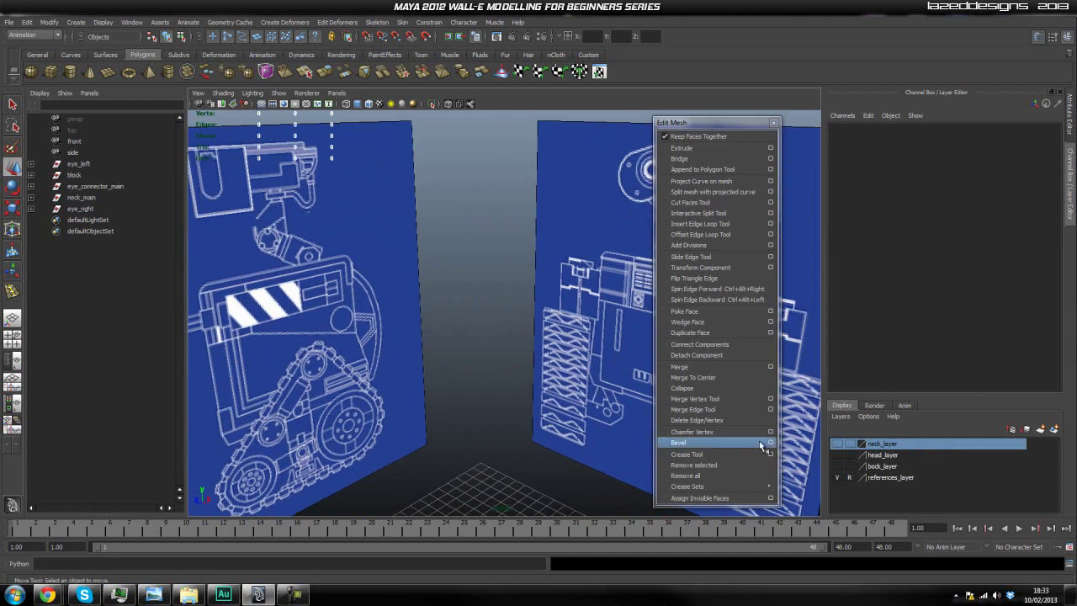
Show head_layer and neck_layer, and examine the eyes and their cables up close and from the side
left_click(838, 457)
scroll(505, 387, "down", 3)
scroll(469, 334, "up", 5)
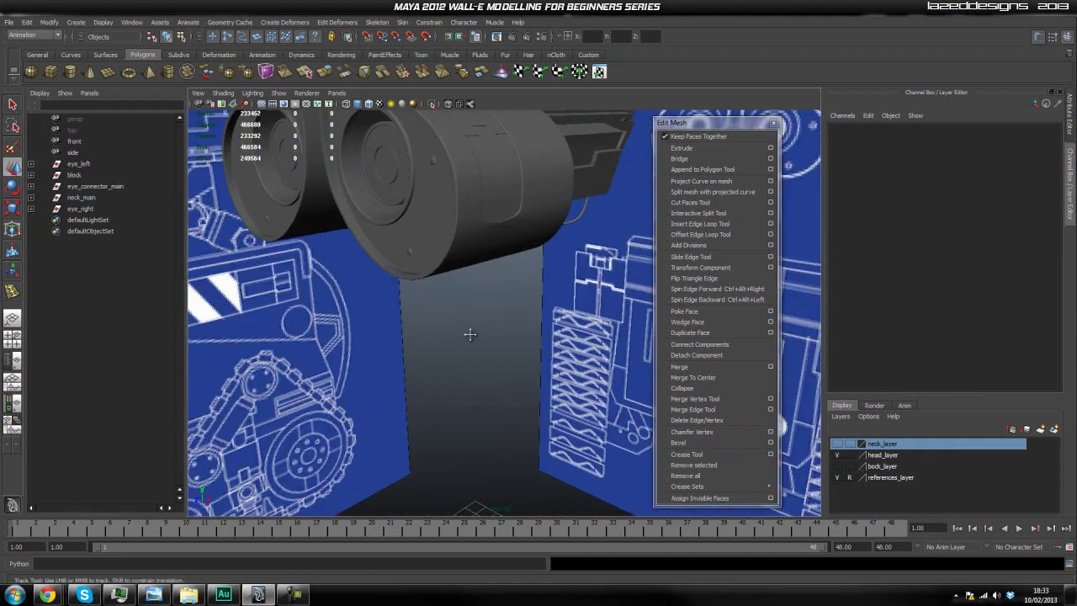
middle_click_drag(469, 334, 498, 464, "alt")
left_click_drag(498, 463, 446, 343, "alt")
scroll(404, 290, "up", 3)
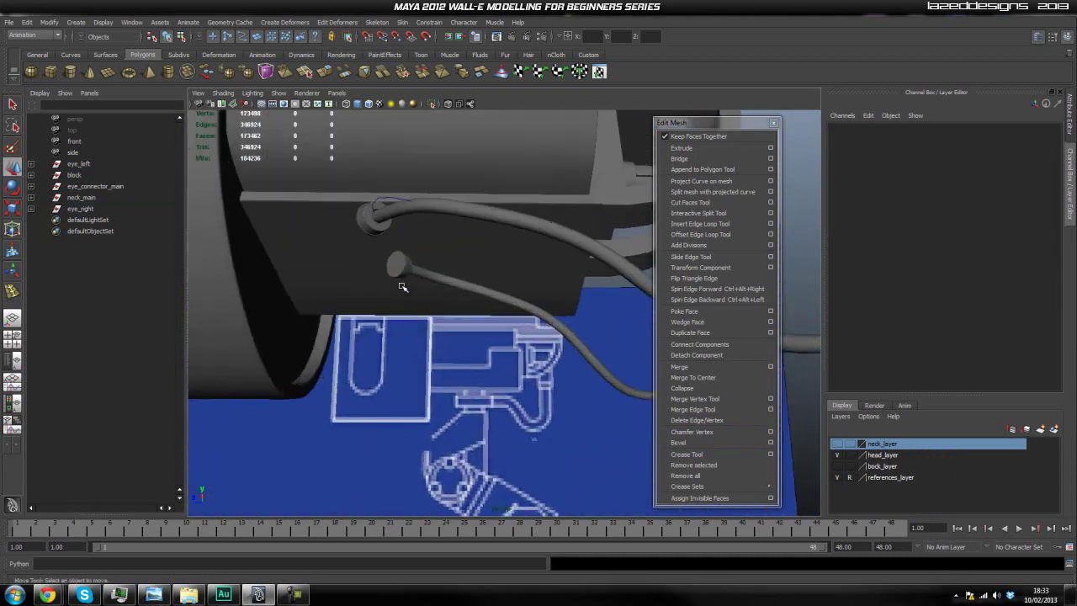
middle_click_drag(401, 286, 428, 349, "alt")
left_click_drag(428, 348, 411, 345, "alt")
middle_click_drag(411, 345, 421, 365, "alt")
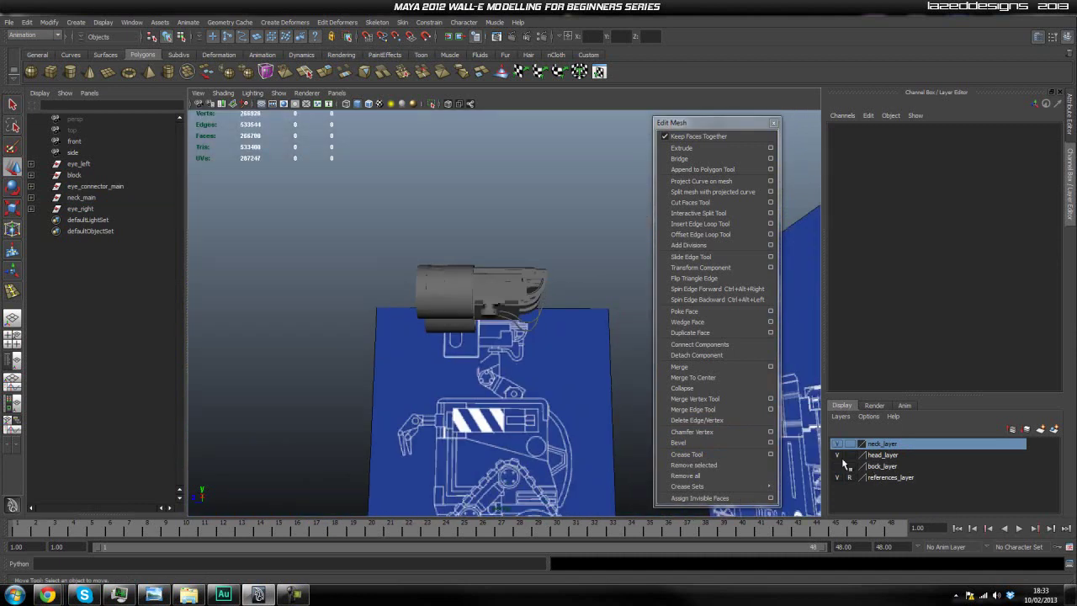
Show bock_layer and inspect the complete head, neck and body blockout from above, the front and the side
left_click(839, 468)
scroll(539, 291, "down", 4)
left_click_drag(510, 308, 570, 356, "alt")
scroll(569, 356, "down", 2)
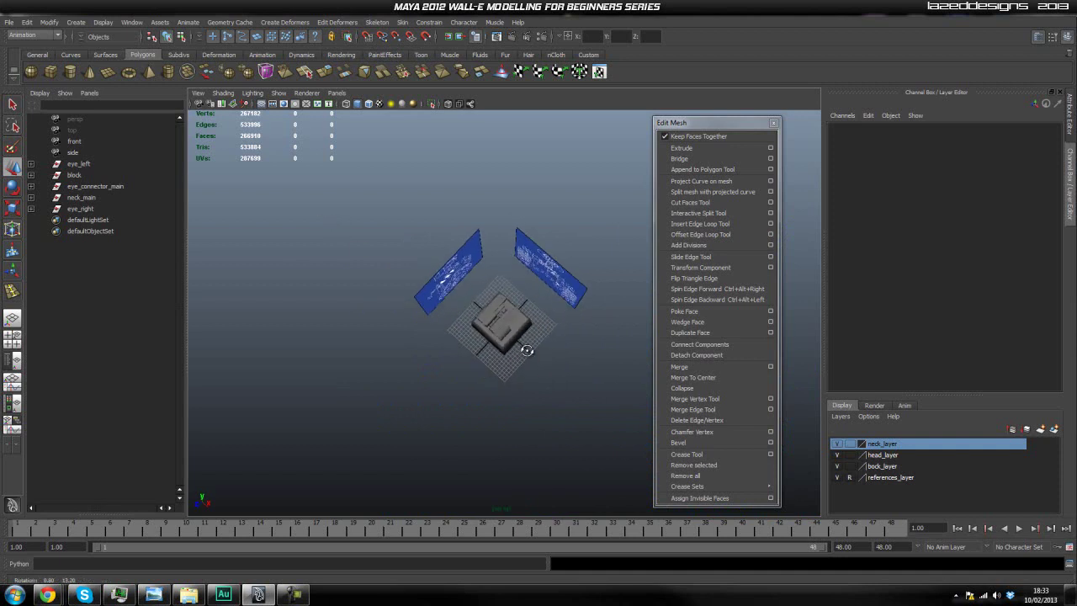
scroll(528, 338, "up", 8)
middle_click_drag(525, 404, 476, 322, "alt")
left_click_drag(476, 323, 370, 271, "alt")
scroll(517, 276, "up", 8)
middle_click_drag(370, 271, 455, 279, "alt")
left_click_drag(472, 278, 428, 304, "alt")
scroll(364, 294, "down", 4)
middle_click_drag(378, 281, 472, 260, "alt")
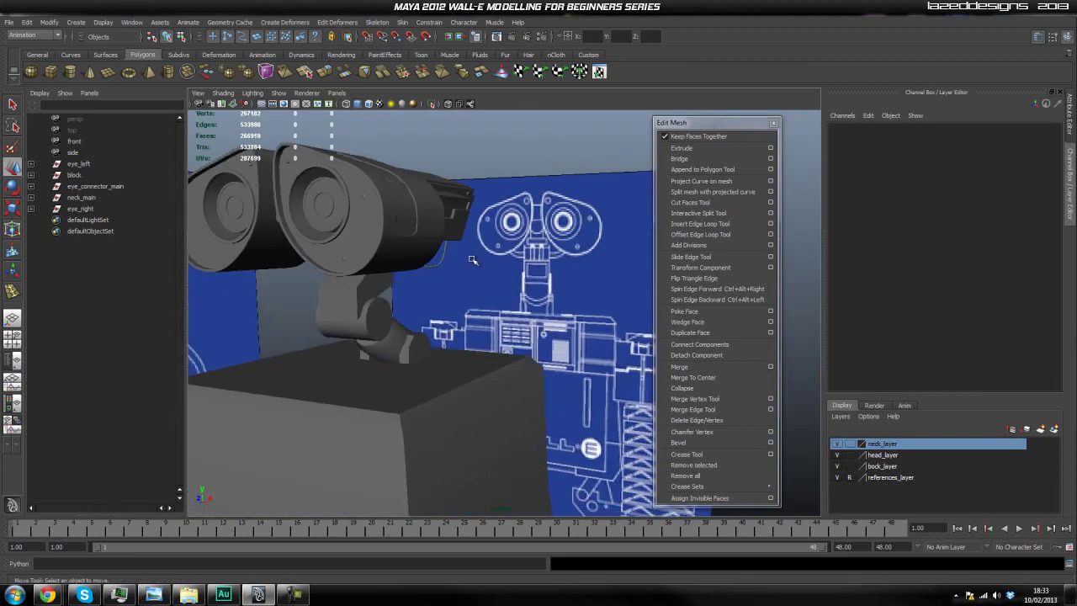
left_click_drag(473, 260, 474, 288, "alt")
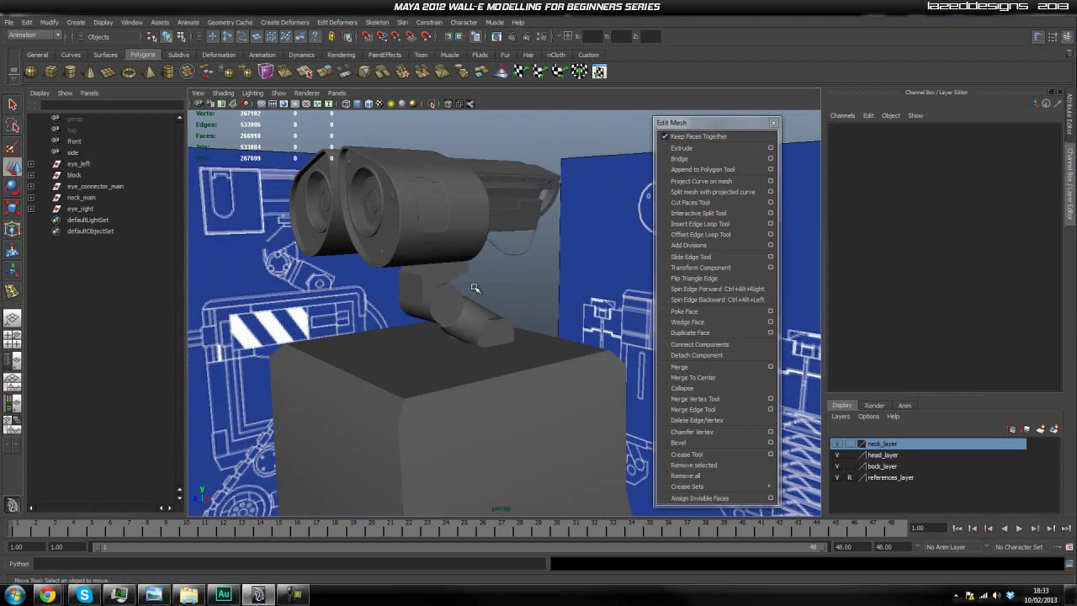
Hide head_layer and examine the blocked-out neck and body beside the reference images
left_click(837, 454)
left_click_drag(395, 253, 446, 316, "alt")
scroll(446, 316, "up", 3)
scroll(380, 314, "down", 3)
left_click_drag(380, 315, 442, 259, "alt")
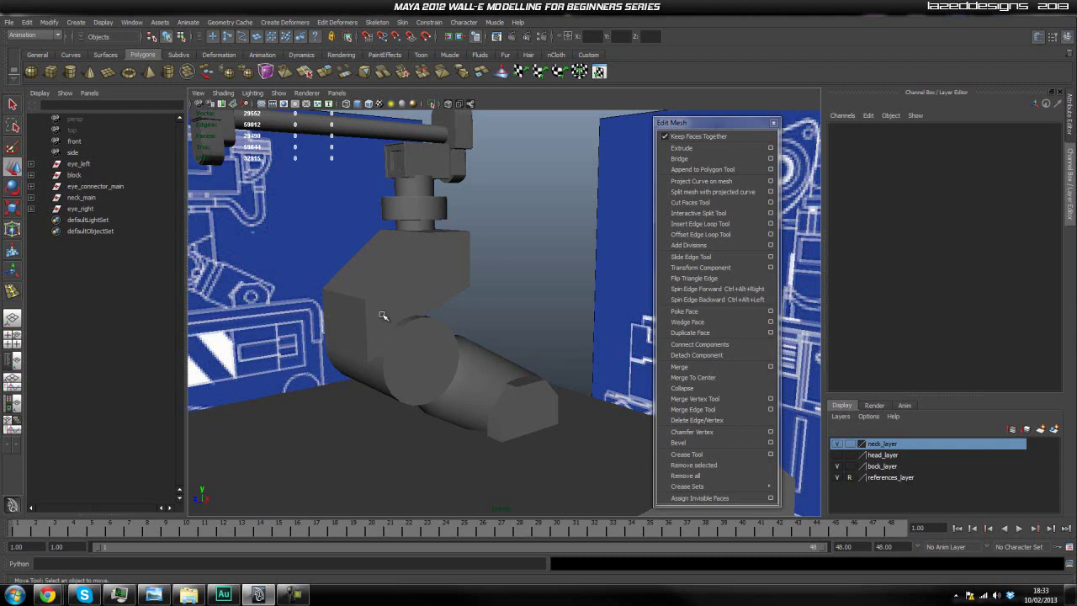
left_click_drag(487, 394, 511, 401, "alt")
middle_click_drag(515, 404, 492, 289, "alt")
scroll(491, 290, "down", 5)
middle_click_drag(504, 348, 483, 247, "alt")
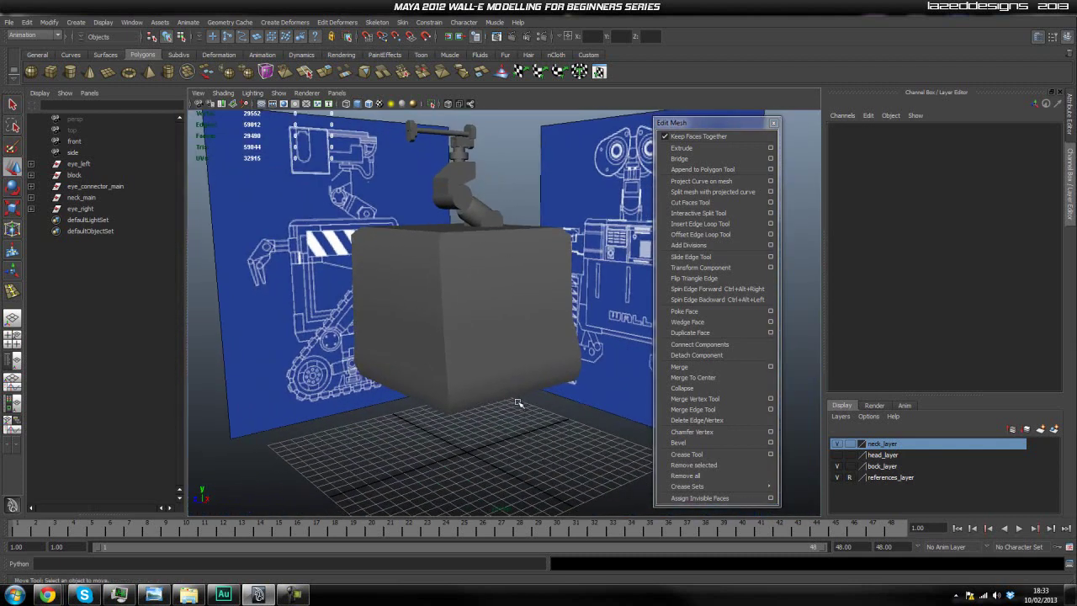
left_click(479, 342)
left_click(551, 425)
middle_click_drag(481, 253, 491, 313, "alt")
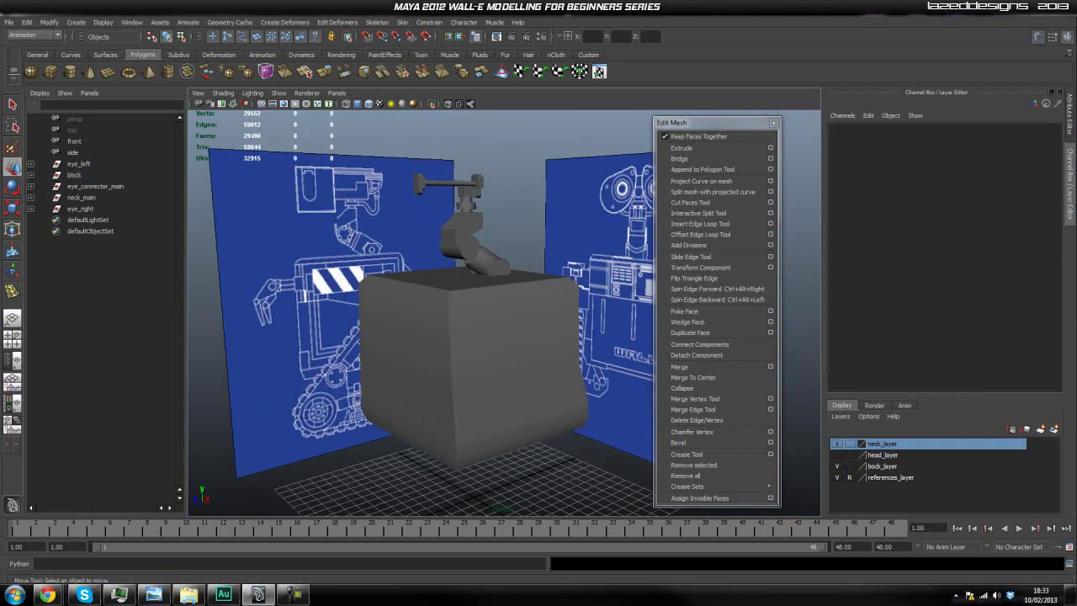